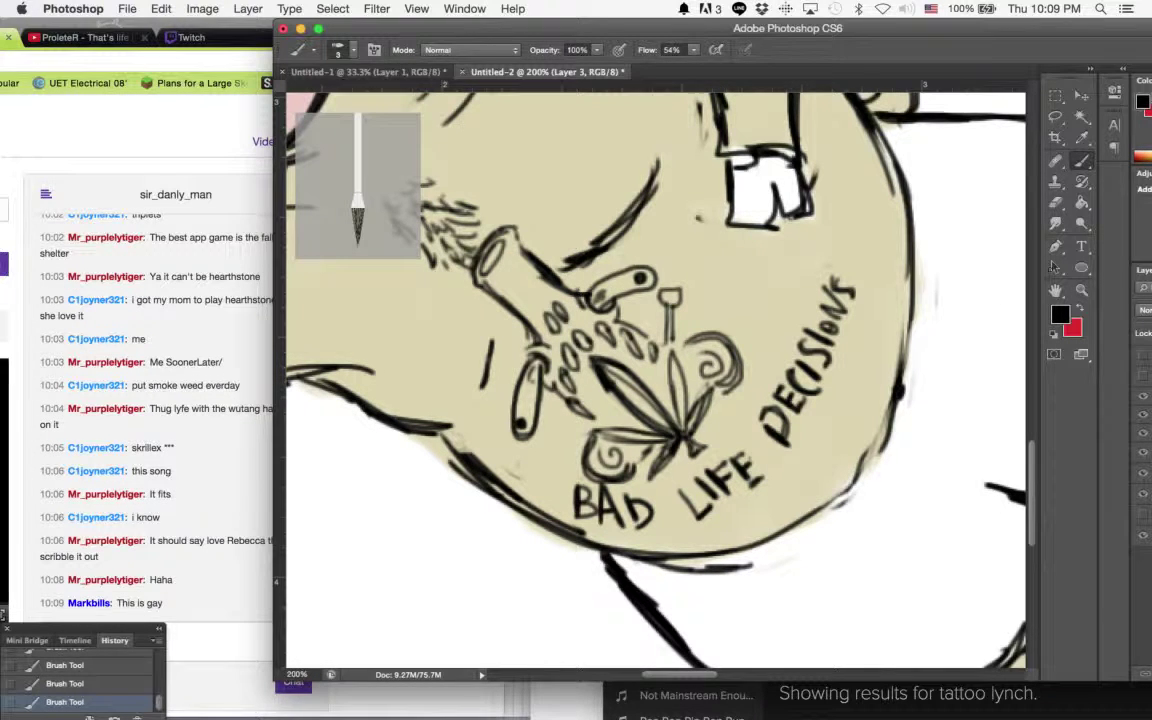
Step: Examine the tattooed cow and the rest of the drawing at different magnifications up to the full canvas
{"action": "left_click", "coordinate": [1081, 290]}
{"action": "left_click", "coordinate": [855, 320], "text": "alt"}
{"action": "left_click", "coordinate": [855, 320], "text": "alt"}
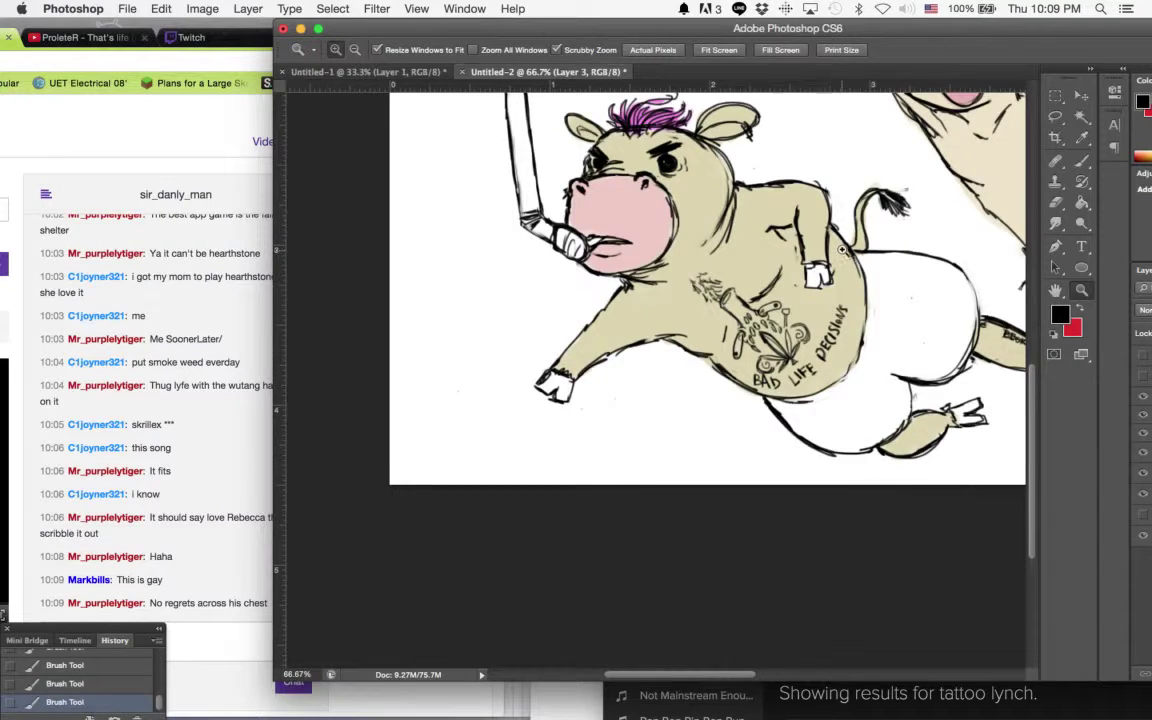
{"action": "left_click", "coordinate": [842, 250]}
{"action": "left_click", "coordinate": [842, 246], "text": "alt"}
{"action": "left_click", "coordinate": [842, 240], "text": "alt"}
{"action": "mouse_move", "coordinate": [848, 195]}
{"action": "left_mouse_down"}
{"action": "mouse_move", "coordinate": [767, 256]}
{"action": "mouse_move", "coordinate": [754, 248]}
{"action": "mouse_move", "coordinate": [707, 270]}
{"action": "left_mouse_up"}
{"action": "left_click", "coordinate": [801, 281], "text": "alt"}
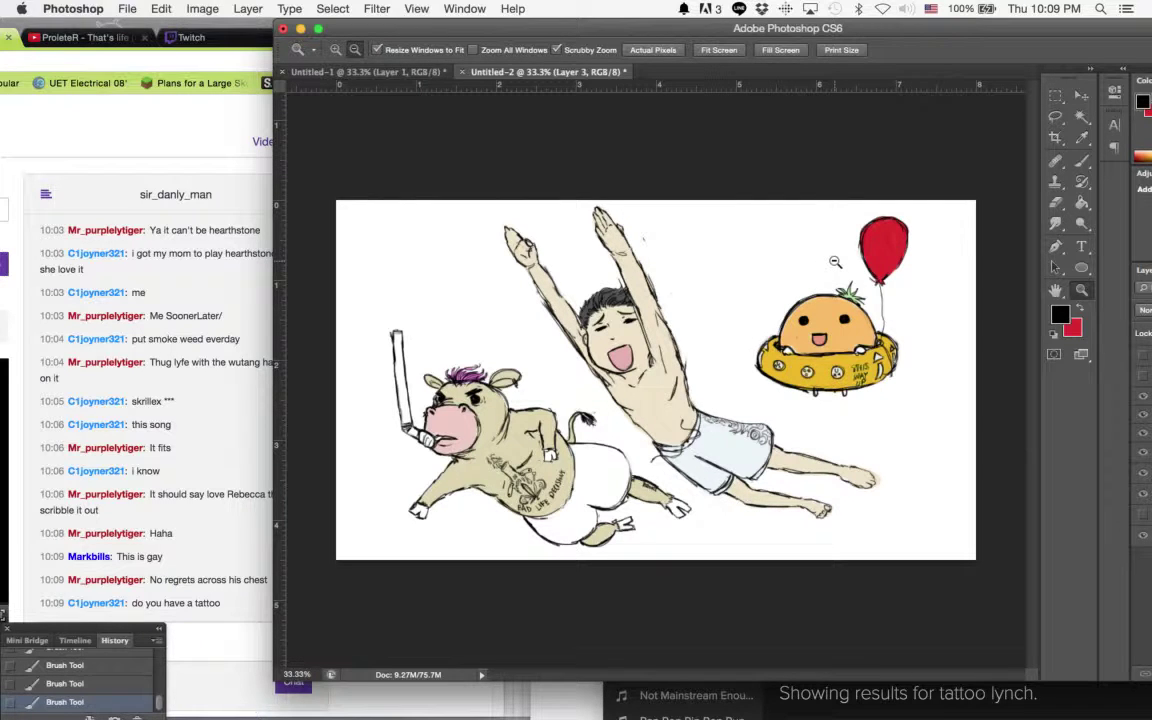
Step: Switch to Spotify and play "Too Original" from the Aggressive Electronica playlist
{"action": "mouse_move", "coordinate": [1148, 718]}
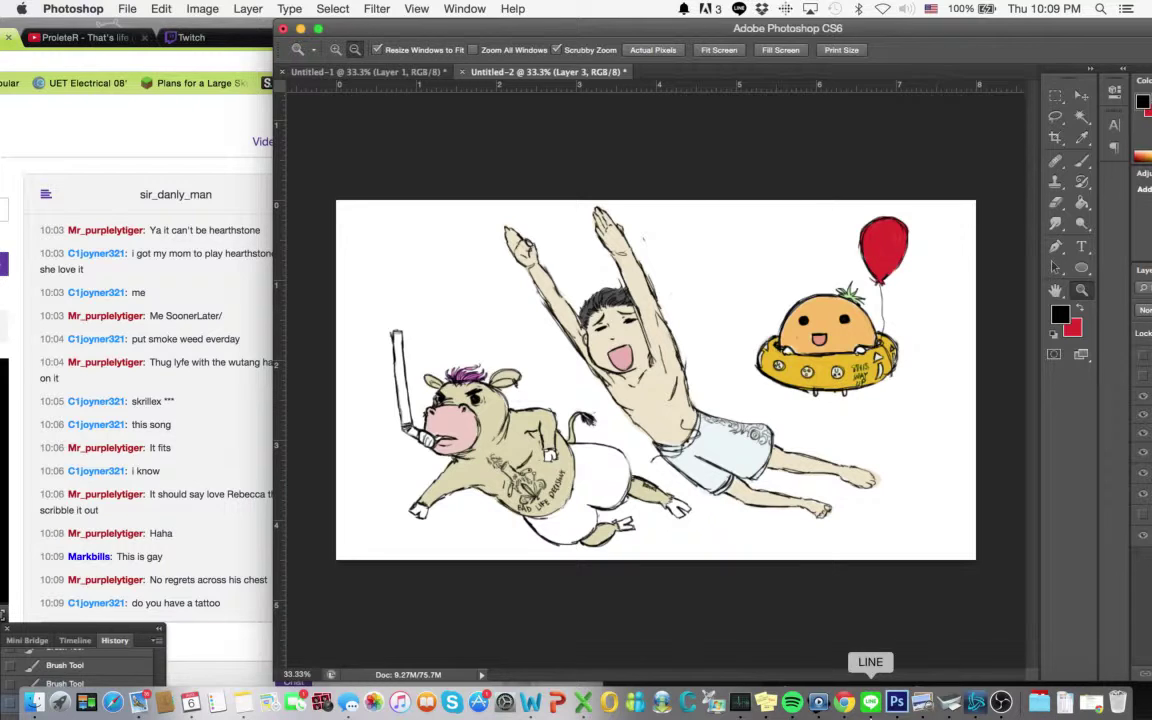
{"action": "left_click", "coordinate": [793, 704]}
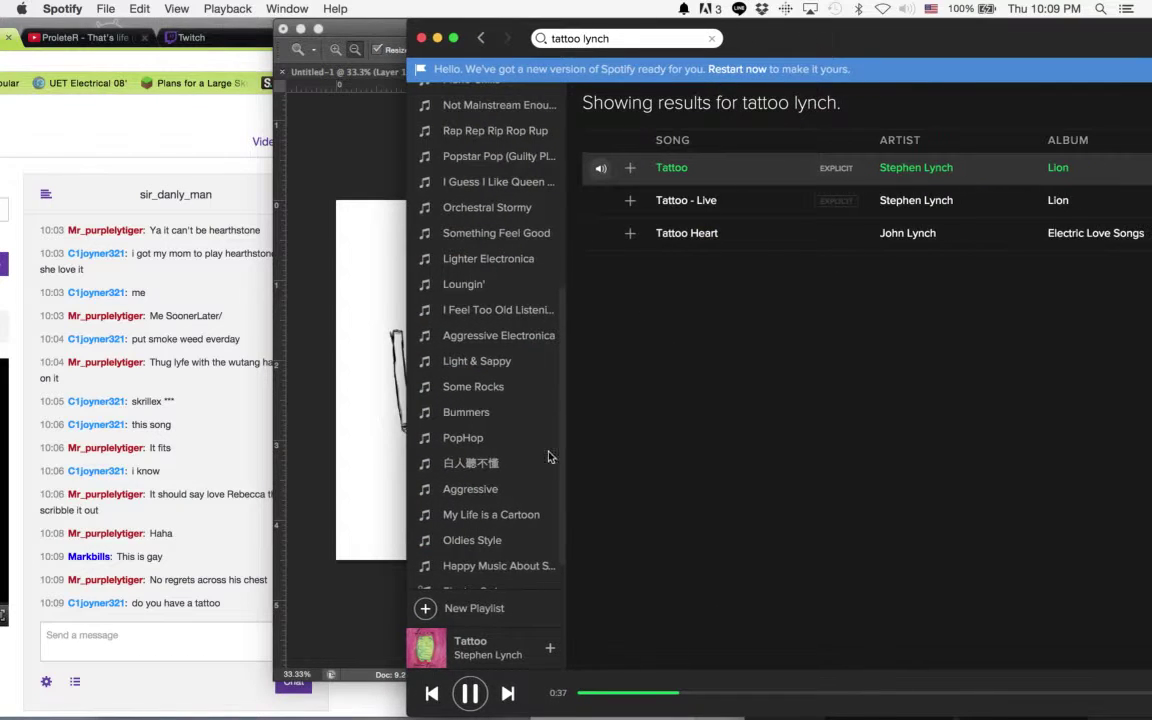
{"action": "left_click", "coordinate": [535, 338]}
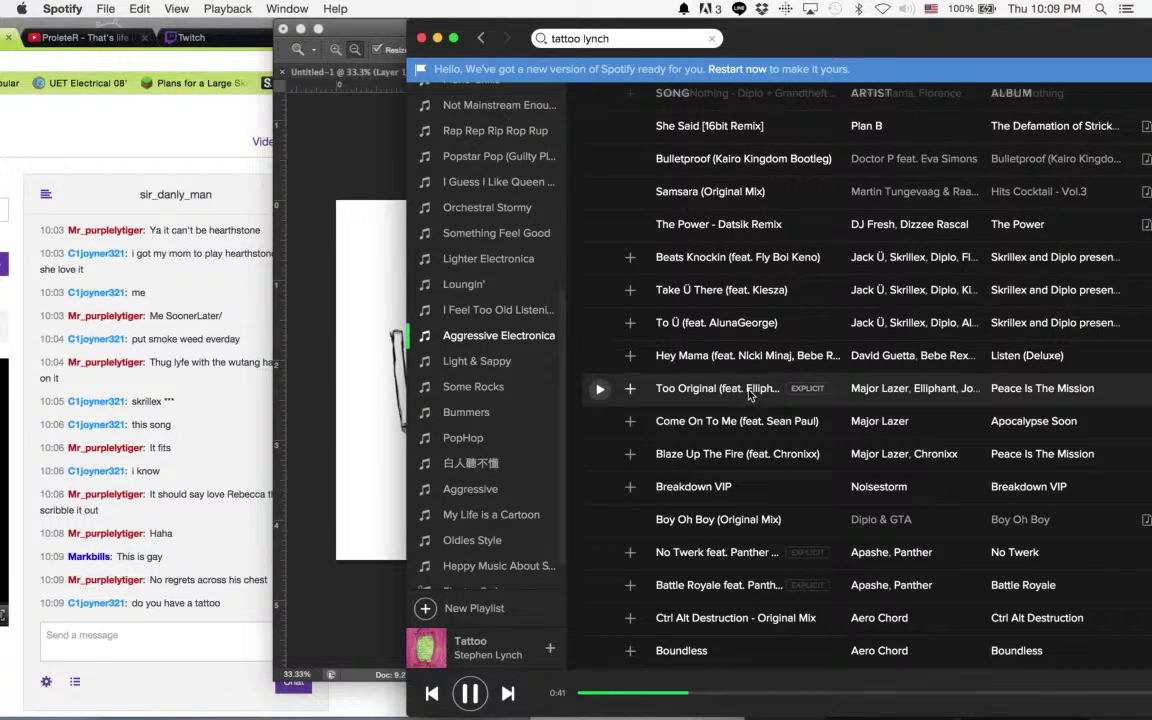
{"action": "double_click", "coordinate": [750, 391]}
Step: Move the Spotify window out of the way and switch back to the drawing in Photoshop
{"action": "left_click_drag", "start_coordinate": [888, 40], "coordinate": [646, 24]}
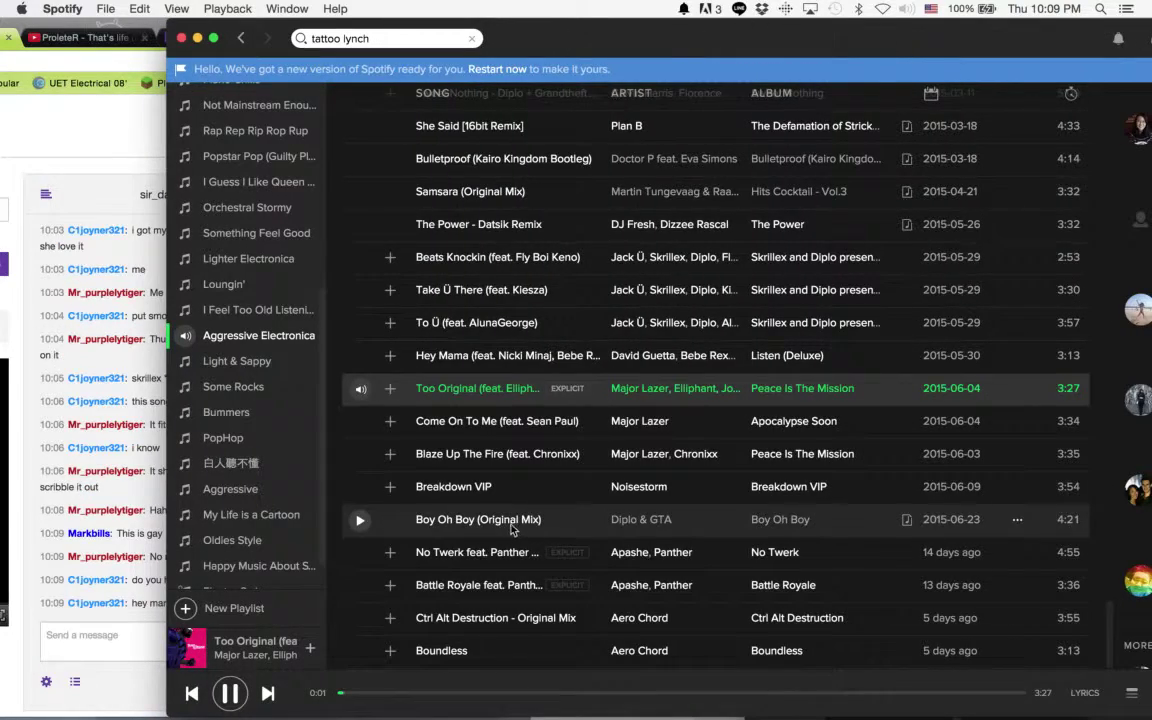
{"action": "left_click_drag", "start_coordinate": [771, 40], "coordinate": [604, 40]}
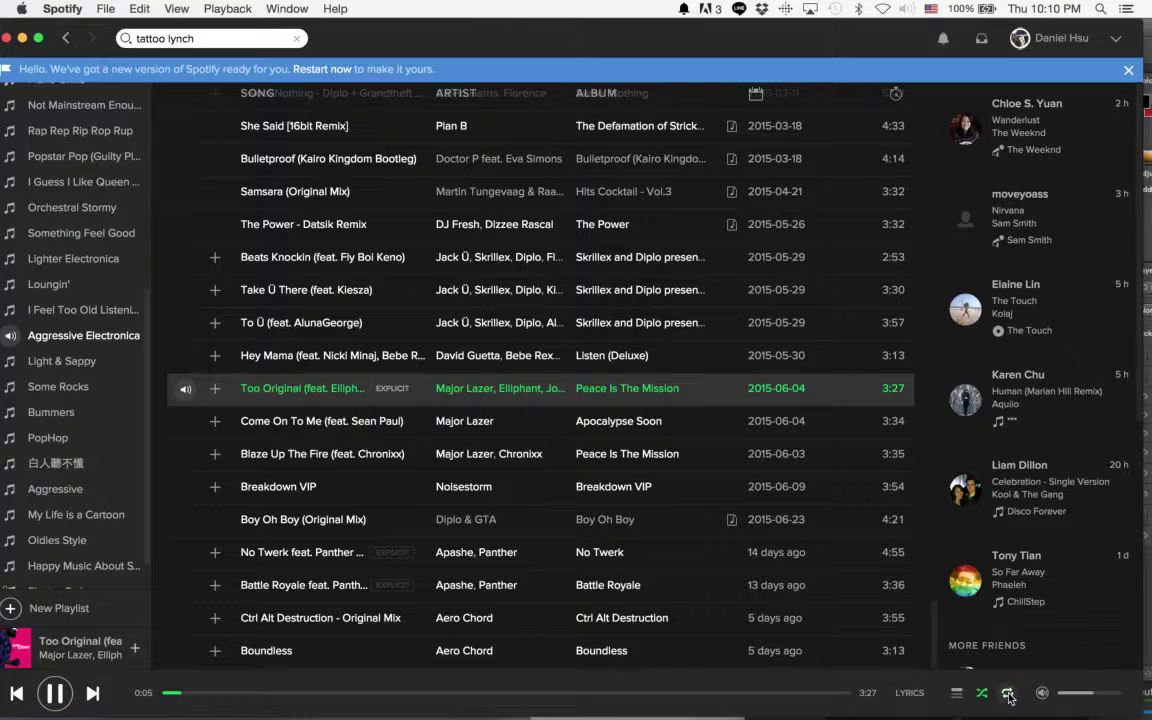
{"action": "left_click_drag", "start_coordinate": [431, 31], "coordinate": [1150, 376]}
{"action": "left_click", "coordinate": [524, 221]}
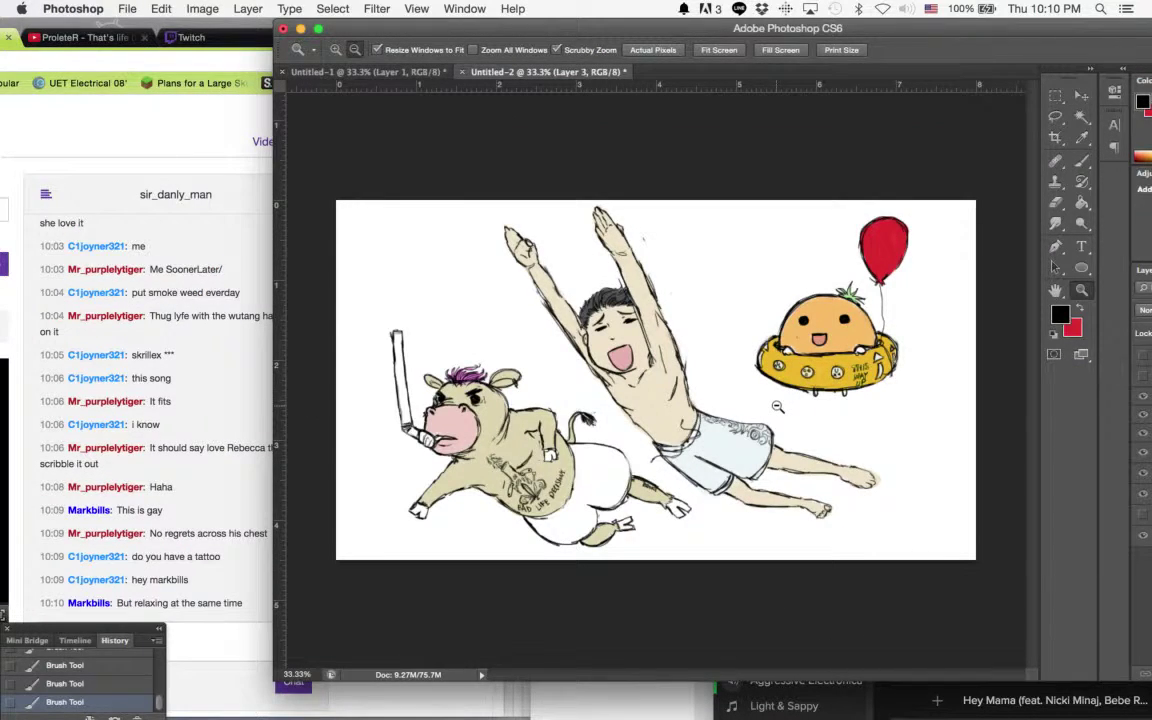
Step: Set the foreground colour to a medium warm grey
{"action": "left_click", "coordinate": [712, 393]}
{"action": "left_click", "coordinate": [712, 394], "text": "alt"}
{"action": "left_click", "coordinate": [583, 434]}
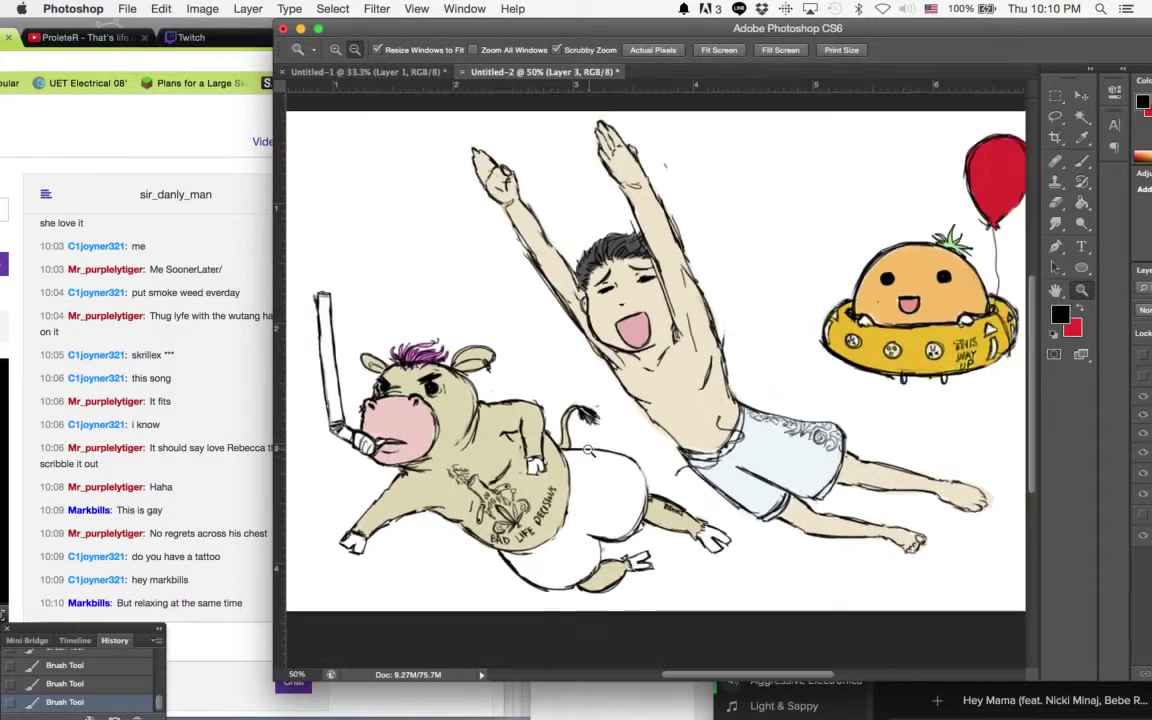
{"action": "left_click", "coordinate": [629, 437], "text": "alt"}
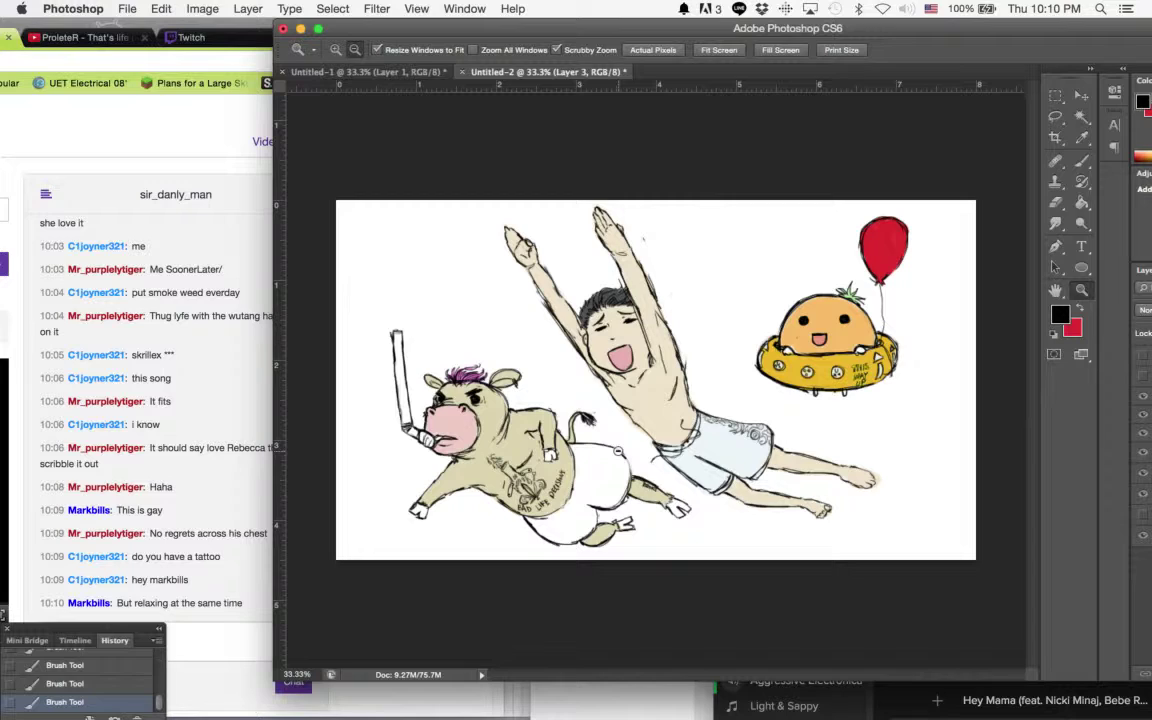
{"action": "left_click", "coordinate": [596, 410]}
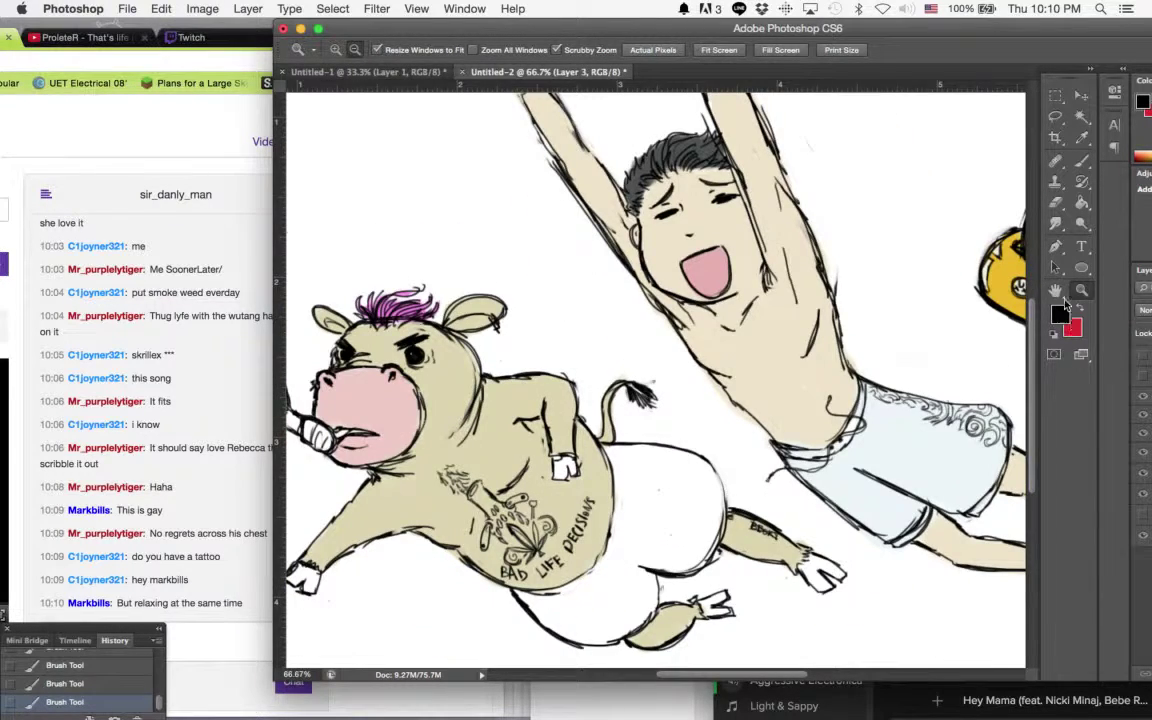
{"action": "left_click", "coordinate": [1061, 312]}
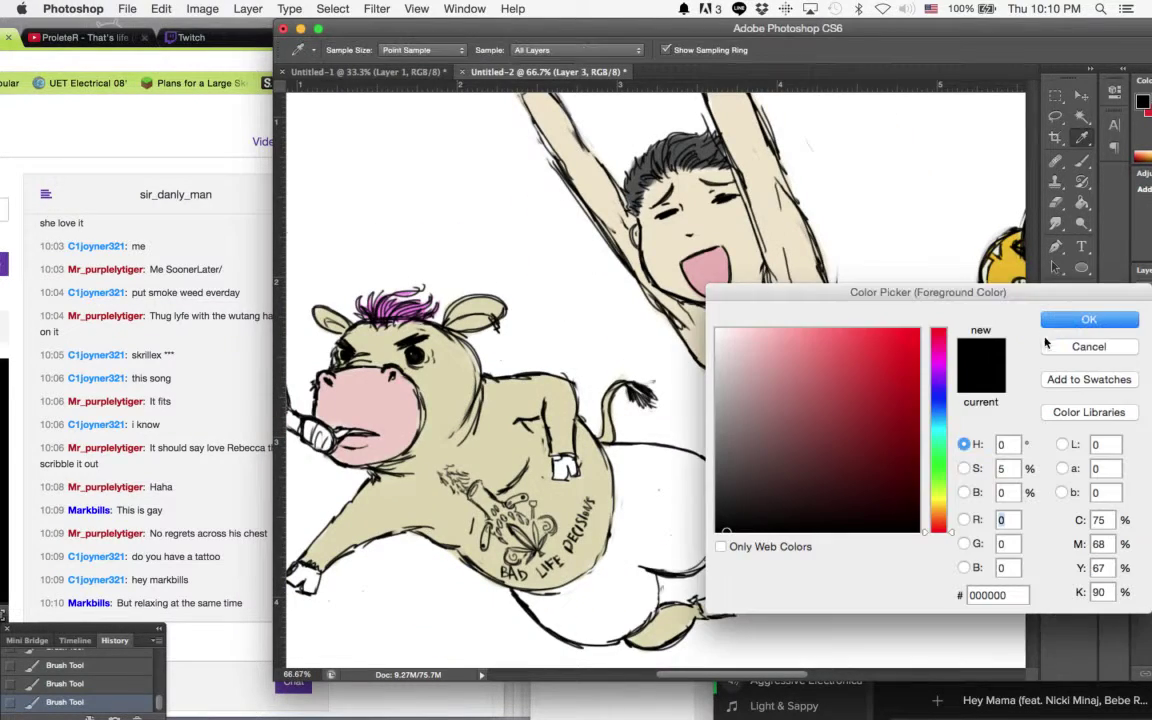
{"action": "left_click", "coordinate": [726, 408]}
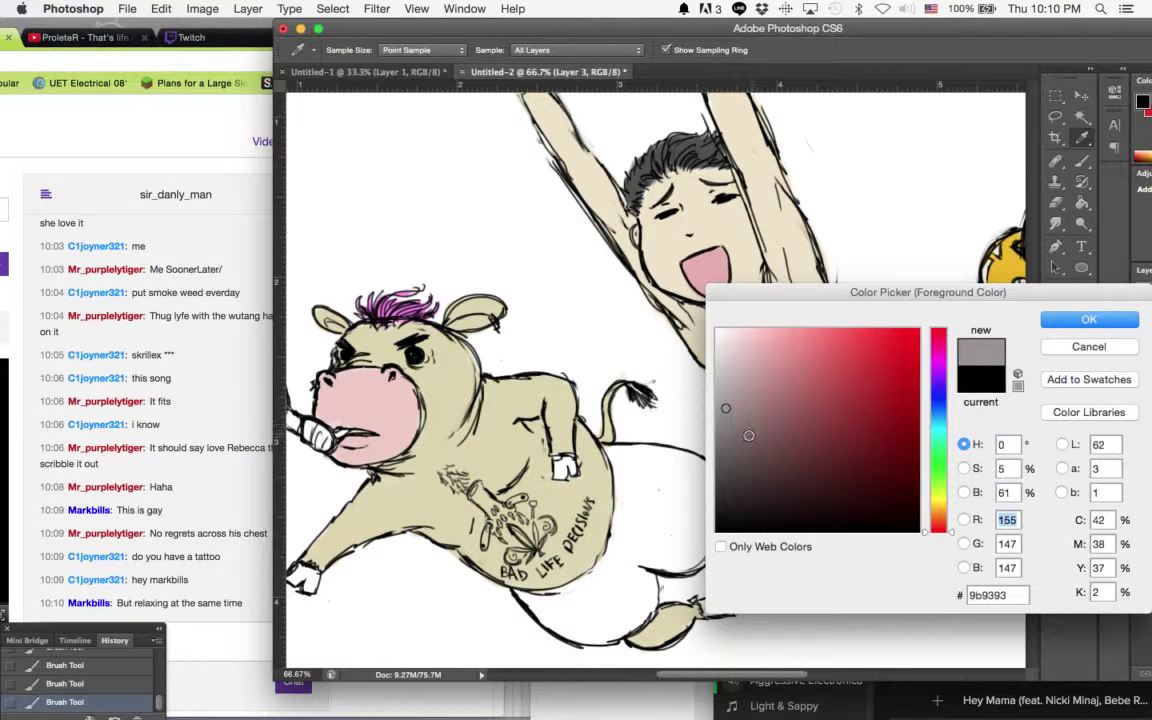
{"action": "key", "text": "Return"}
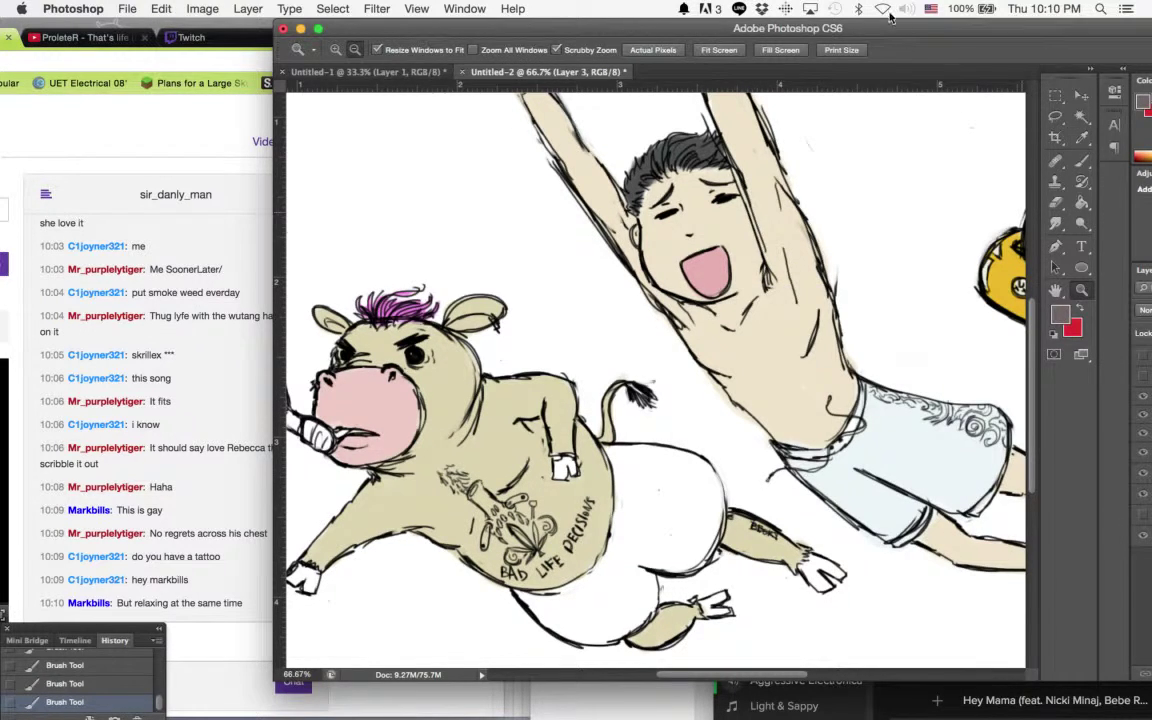
Step: Activate the Brush tool for the hoof on the cow's bent arm and set the foreground colour to dark grey, RGB 58, 56, 56
{"action": "left_click_drag", "start_coordinate": [890, 20], "coordinate": [862, 20]}
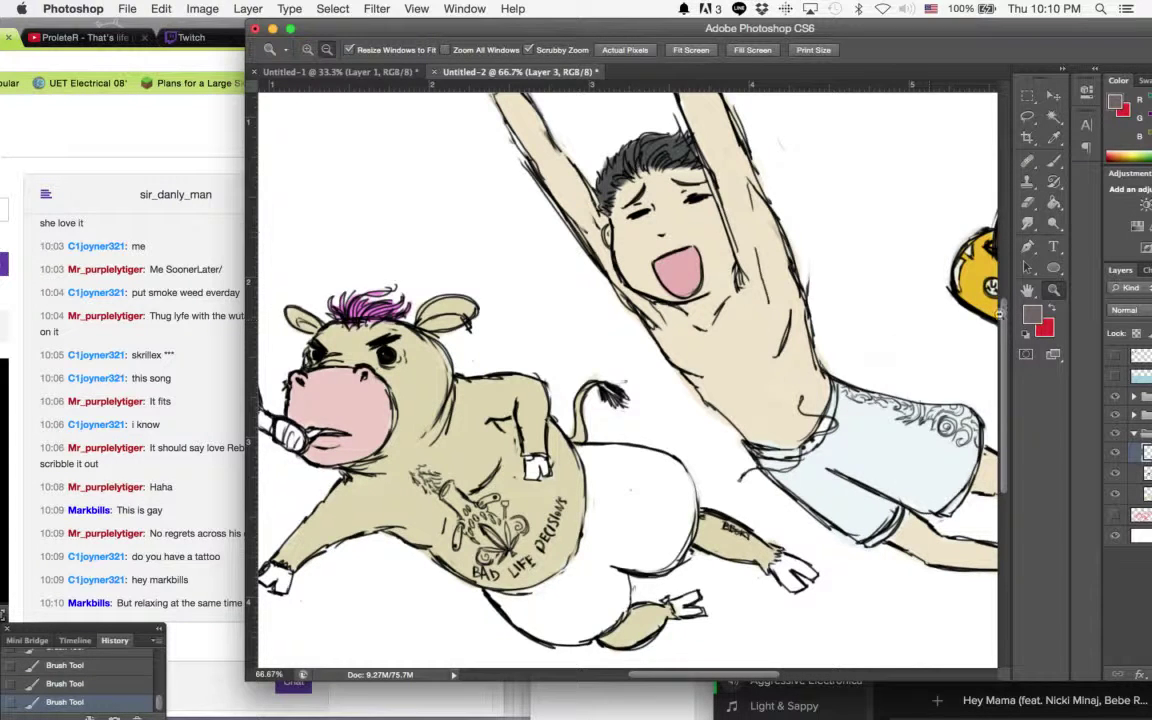
{"action": "left_click", "coordinate": [638, 438]}
{"action": "left_click", "coordinate": [638, 438]}
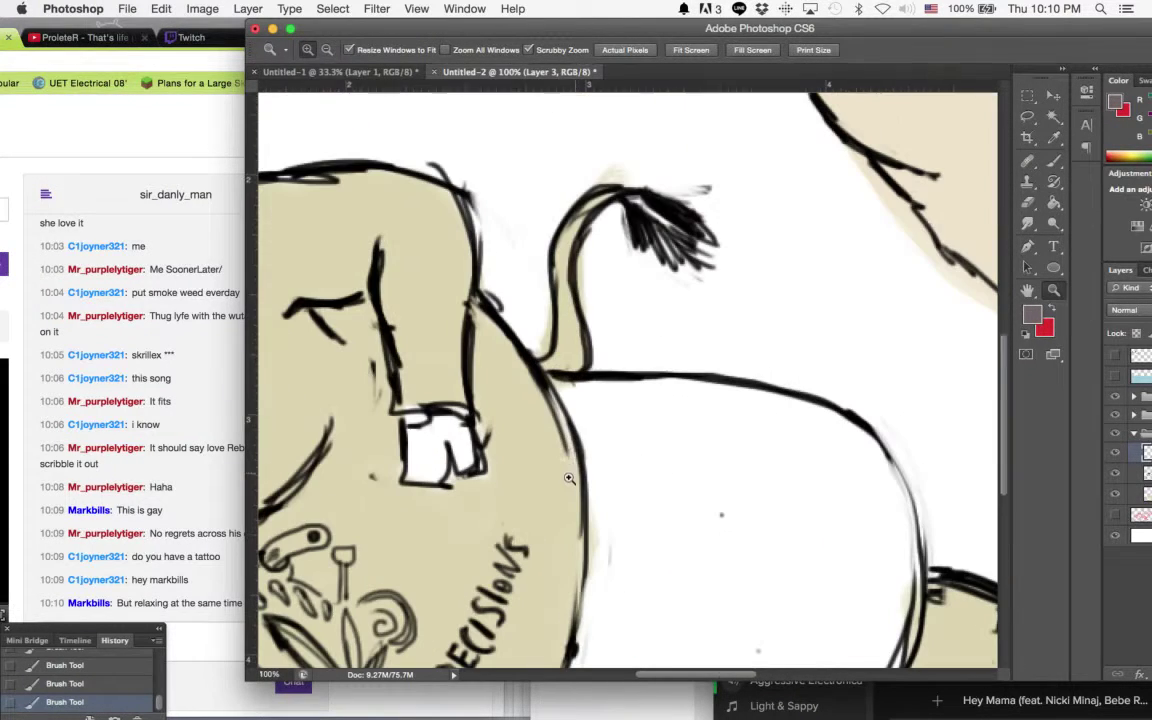
{"action": "left_click", "coordinate": [1056, 165]}
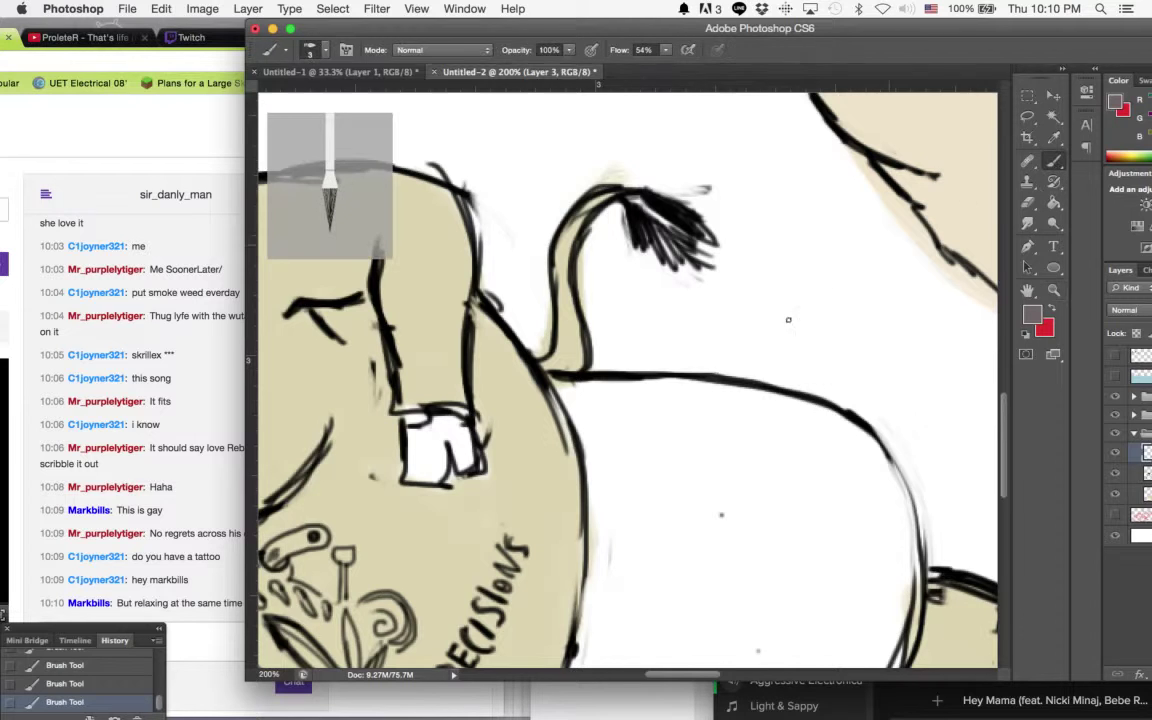
{"action": "left_click_drag", "start_coordinate": [721, 336], "coordinate": [891, 198]}
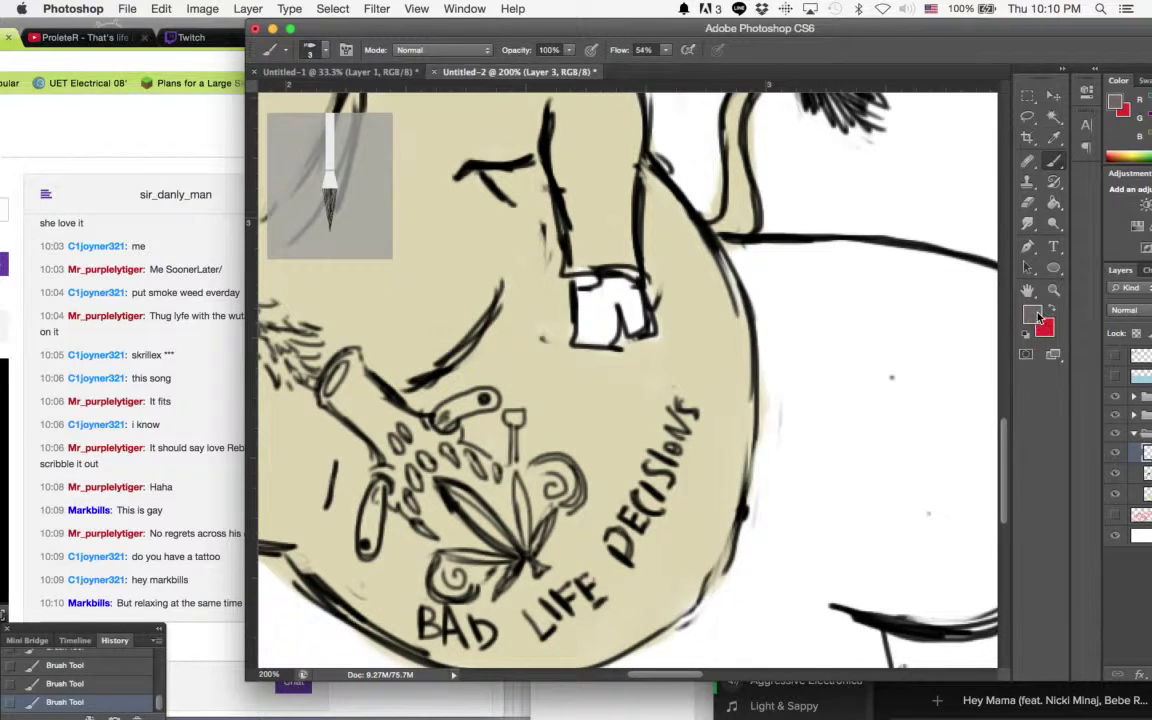
{"action": "left_click", "coordinate": [1038, 316]}
{"action": "left_click", "coordinate": [721, 488]}
{"action": "left_click", "coordinate": [1074, 320]}
Step: Fill the hoof on the cow's bent arm with dark grey, using a flat bristle brush at size 8
{"action": "left_click", "coordinate": [313, 48]}
{"action": "left_click", "coordinate": [285, 99]}
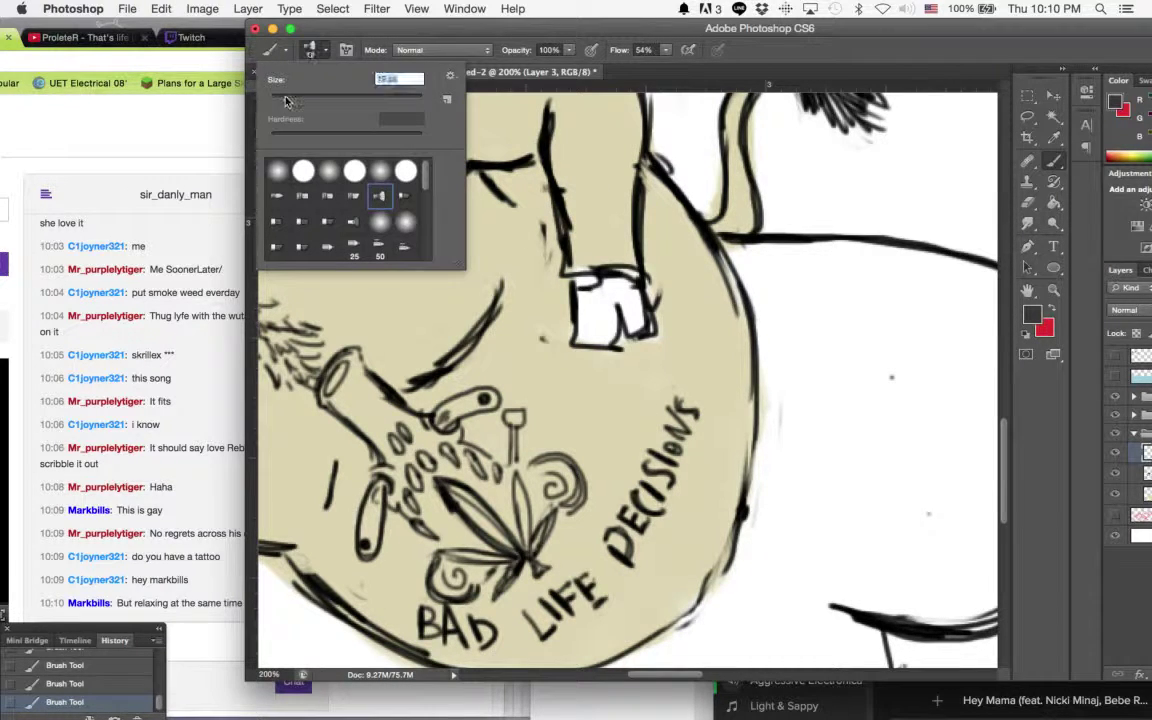
{"action": "left_click", "coordinate": [318, 35]}
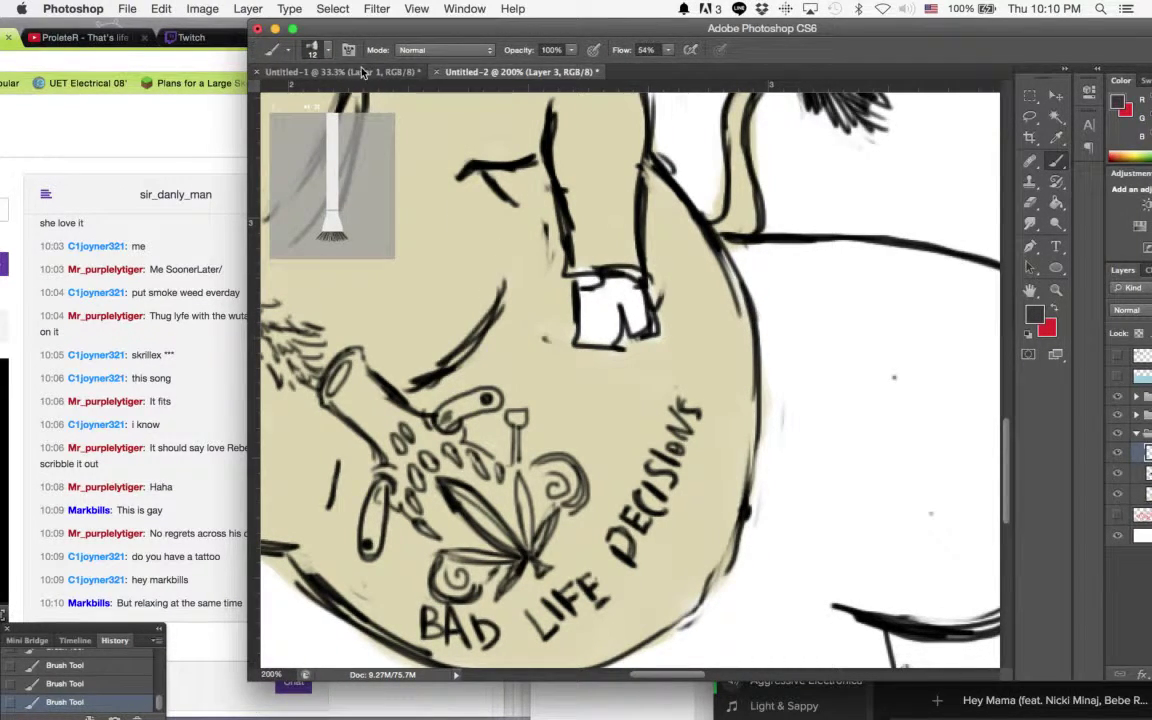
{"action": "left_click", "coordinate": [313, 48]}
{"action": "left_click", "coordinate": [353, 38]}
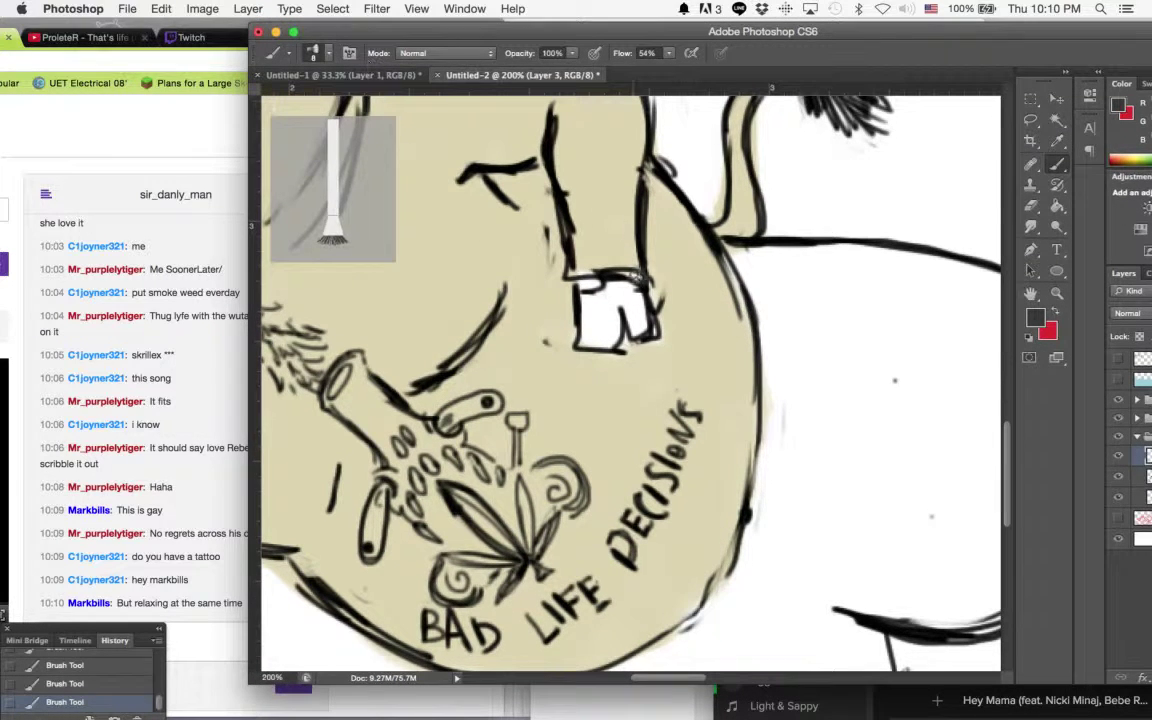
{"action": "mouse_move", "coordinate": [595, 303]}
{"action": "left_mouse_down"}
{"action": "mouse_move", "coordinate": [590, 343]}
{"action": "mouse_move", "coordinate": [612, 333]}
{"action": "mouse_move", "coordinate": [605, 321]}
{"action": "mouse_move", "coordinate": [614, 343]}
{"action": "mouse_move", "coordinate": [611, 296]}
{"action": "mouse_move", "coordinate": [596, 289]}
{"action": "mouse_move", "coordinate": [624, 290]}
{"action": "mouse_move", "coordinate": [646, 325]}
{"action": "mouse_move", "coordinate": [597, 289]}
{"action": "left_mouse_up"}
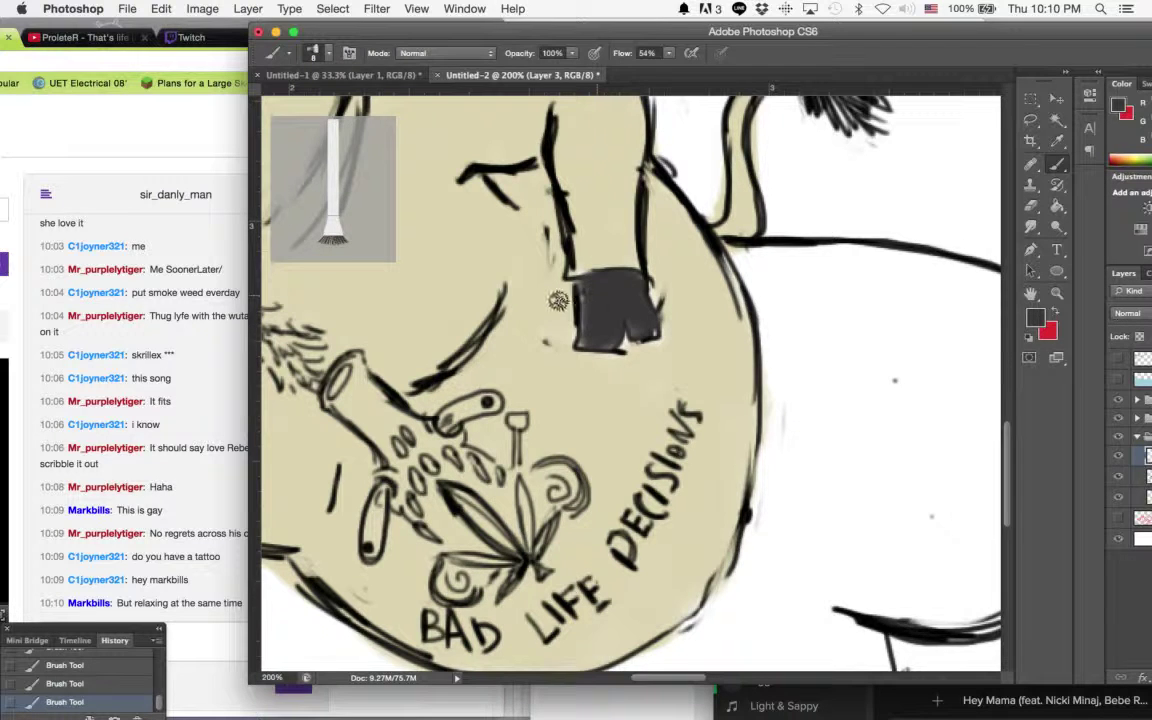
{"action": "left_click_drag", "start_coordinate": [602, 288], "coordinate": [735, 72]}
Step: Undo the stray stroke on the cow's outstretched arm and fill that arm's hoof with dark grey
{"action": "left_click_drag", "start_coordinate": [546, 304], "coordinate": [618, 196]}
{"action": "mouse_move", "coordinate": [265, 165]}
{"action": "left_mouse_down"}
{"action": "mouse_move", "coordinate": [556, 240]}
{"action": "mouse_move", "coordinate": [662, 290]}
{"action": "left_mouse_up"}
{"action": "scroll", "coordinate": [556, 239], "scroll_direction": "left", "scroll_amount": 3}
{"action": "scroll", "coordinate": [556, 239], "scroll_direction": "up", "scroll_amount": 1}
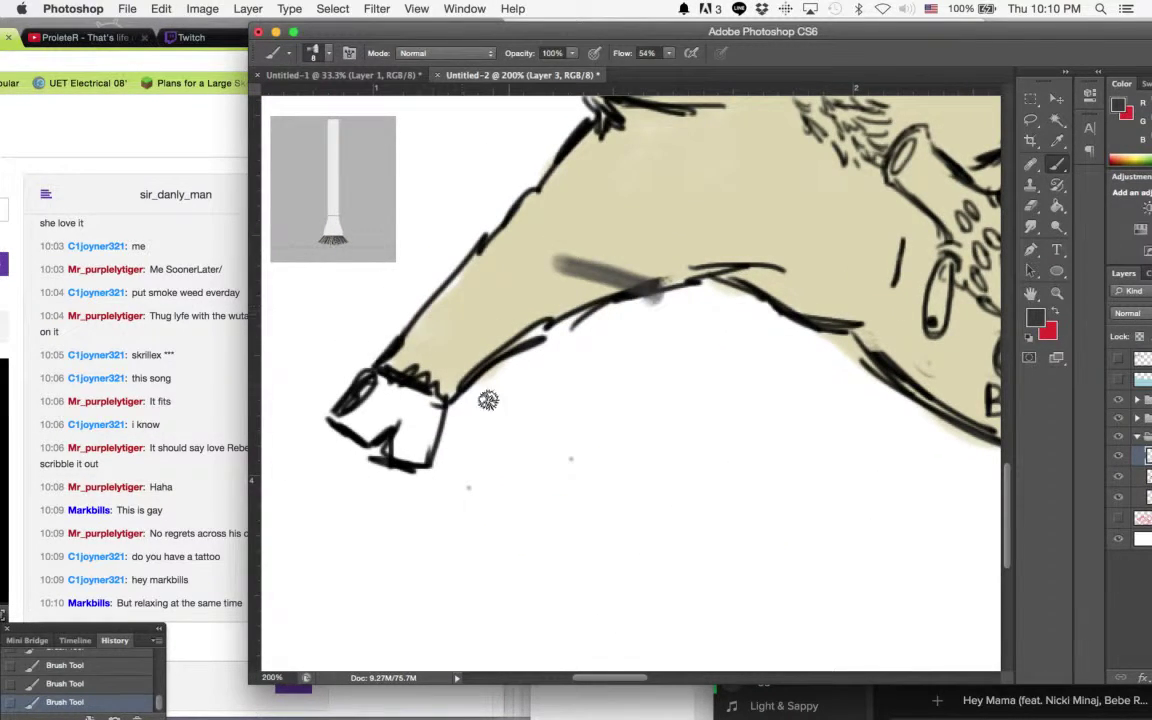
{"action": "left_click", "coordinate": [65, 684]}
{"action": "mouse_move", "coordinate": [411, 396]}
{"action": "left_mouse_down"}
{"action": "mouse_move", "coordinate": [348, 418]}
{"action": "mouse_move", "coordinate": [372, 425]}
{"action": "mouse_move", "coordinate": [360, 407]}
{"action": "mouse_move", "coordinate": [398, 410]}
{"action": "mouse_move", "coordinate": [386, 383]}
{"action": "mouse_move", "coordinate": [398, 410]}
{"action": "mouse_move", "coordinate": [372, 433]}
{"action": "mouse_move", "coordinate": [410, 405]}
{"action": "mouse_move", "coordinate": [401, 451]}
{"action": "mouse_move", "coordinate": [415, 415]}
{"action": "mouse_move", "coordinate": [421, 454]}
{"action": "mouse_move", "coordinate": [436, 410]}
{"action": "mouse_move", "coordinate": [422, 395]}
{"action": "mouse_move", "coordinate": [430, 369]}
{"action": "mouse_move", "coordinate": [383, 380]}
{"action": "left_mouse_up"}
Step: Fill the hoof on the cow's upper back leg, the one with lettering, with dark grey
{"action": "left_click", "coordinate": [1057, 293]}
{"action": "left_click", "coordinate": [850, 250], "text": "alt"}
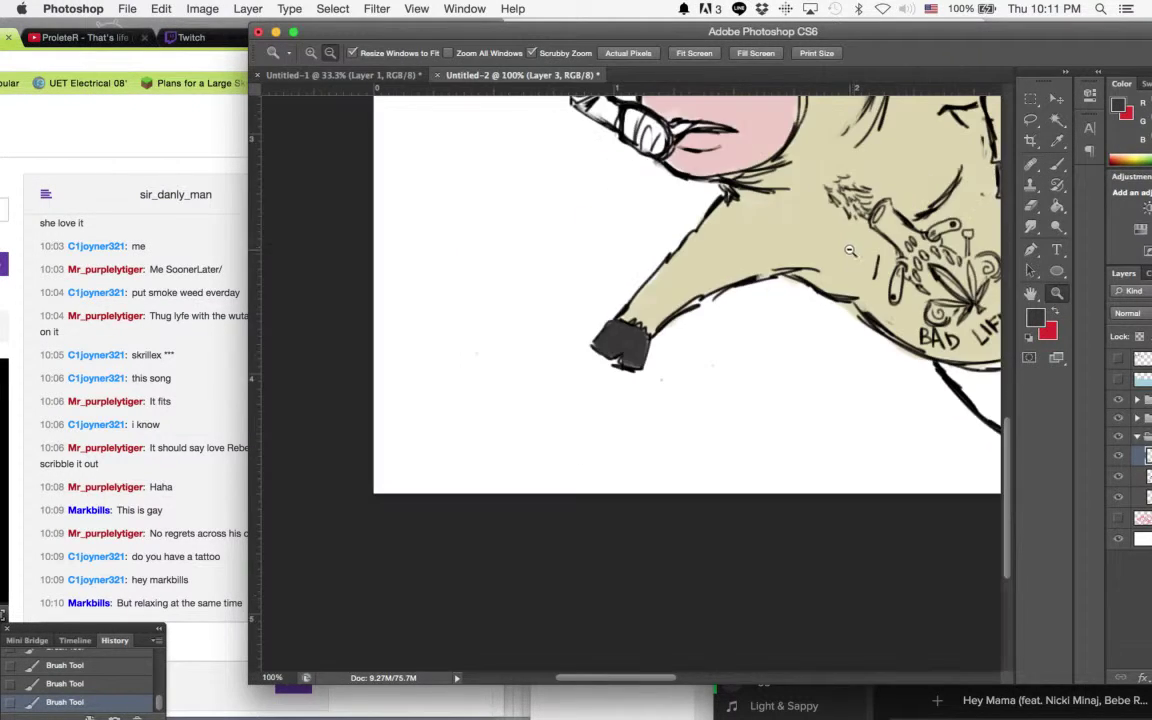
{"action": "left_click", "coordinate": [870, 228], "text": "alt"}
{"action": "mouse_move", "coordinate": [871, 193]}
{"action": "left_mouse_down"}
{"action": "mouse_move", "coordinate": [590, 255]}
{"action": "mouse_move", "coordinate": [557, 303]}
{"action": "left_mouse_up"}
{"action": "key", "text": "b"}
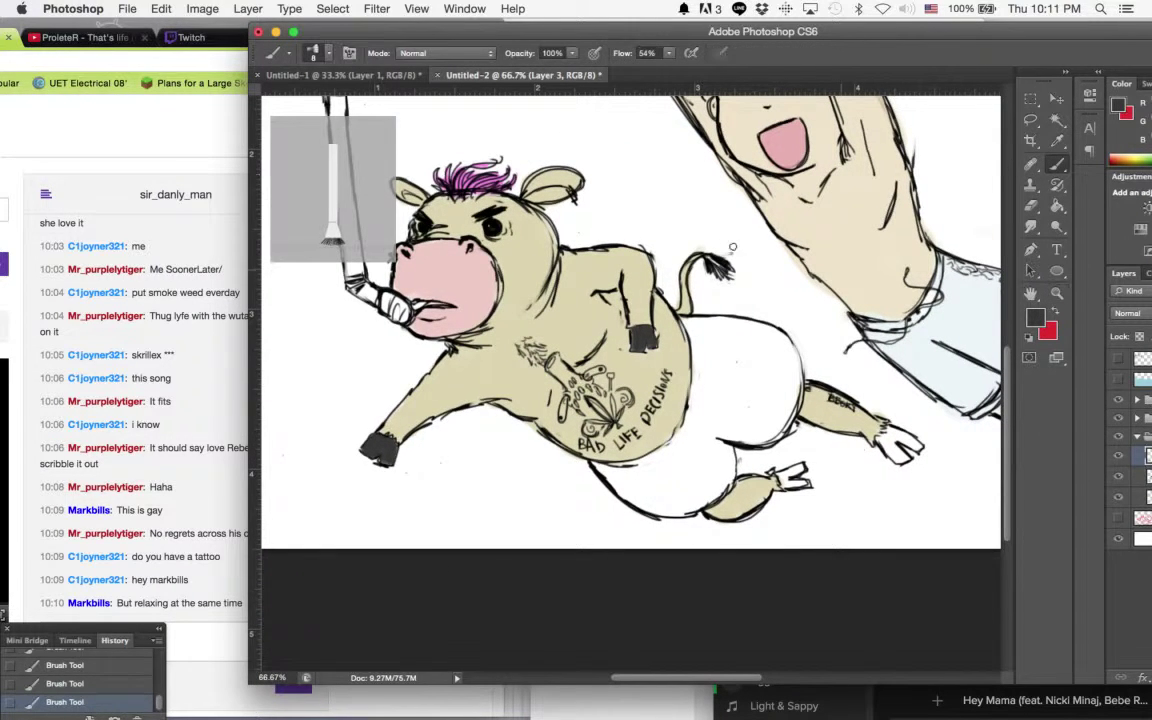
{"action": "left_click_drag", "start_coordinate": [885, 444], "coordinate": [885, 449]}
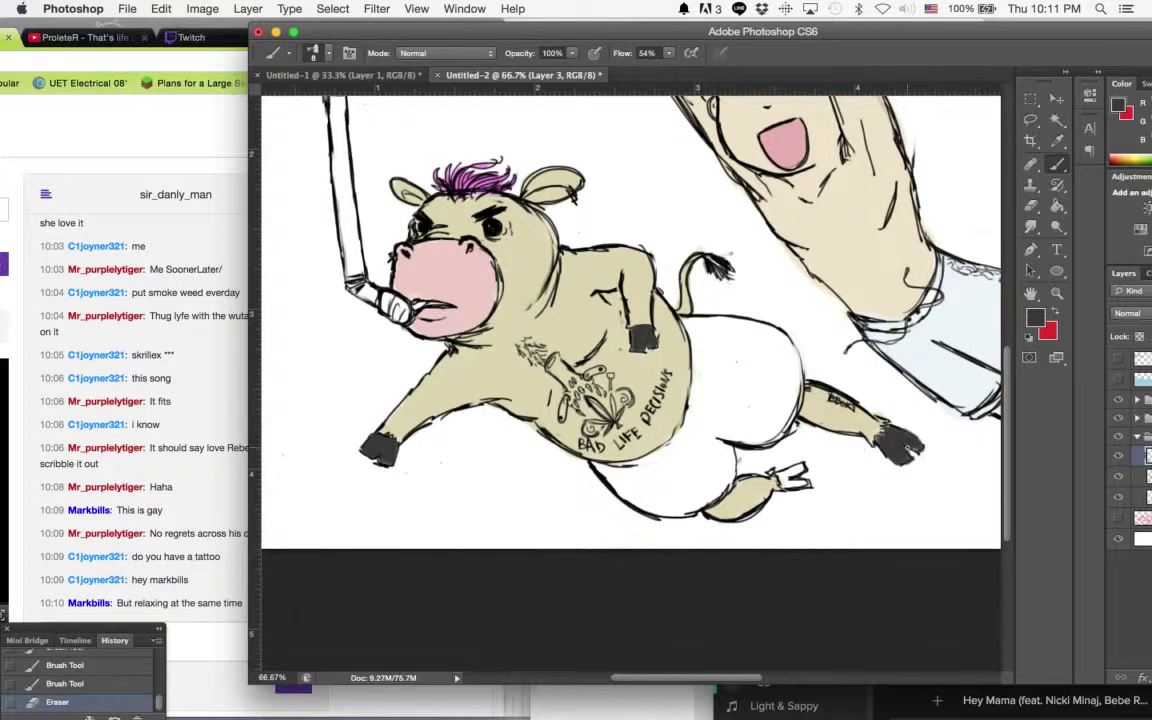
Step: Erase the grey overspill around the outline and in the cleft of the upper back leg's hoof
{"action": "left_click_drag", "start_coordinate": [928, 442], "coordinate": [932, 432]}
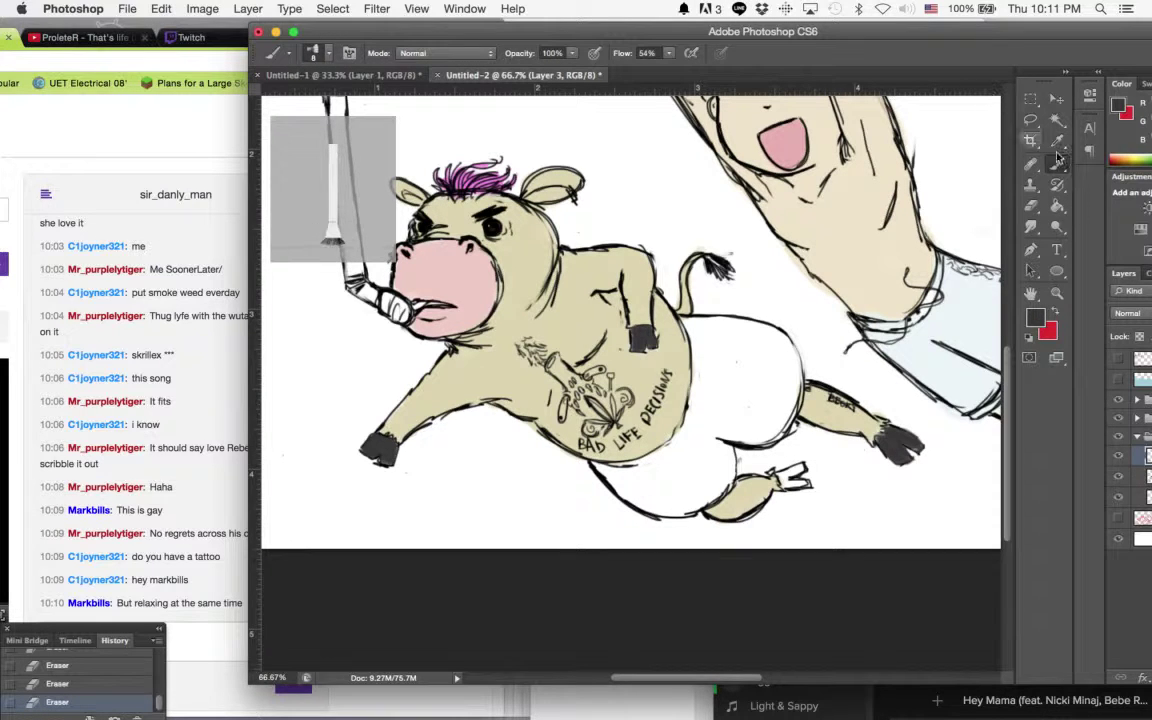
{"action": "key", "text": "z"}
{"action": "left_click", "coordinate": [908, 452]}
{"action": "left_click", "coordinate": [911, 450]}
{"action": "left_click", "coordinate": [912, 446]}
{"action": "left_click", "coordinate": [914, 424]}
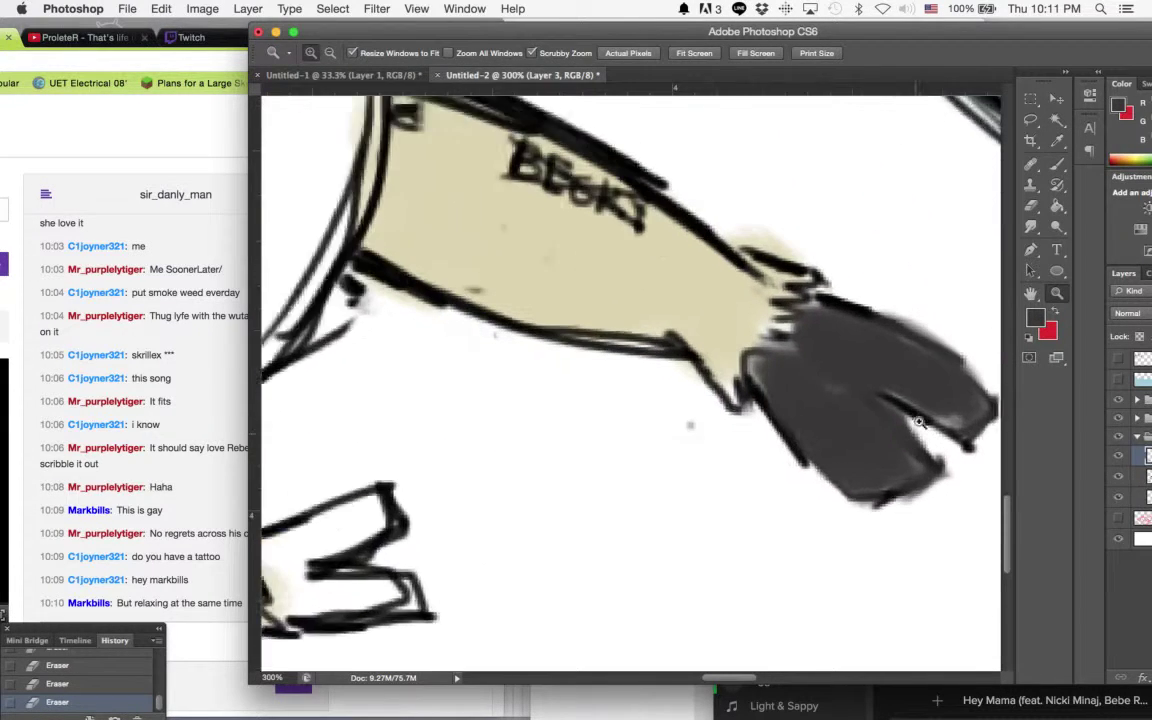
{"action": "left_click_drag", "start_coordinate": [889, 401], "coordinate": [828, 364]}
{"action": "left_click", "coordinate": [1032, 205]}
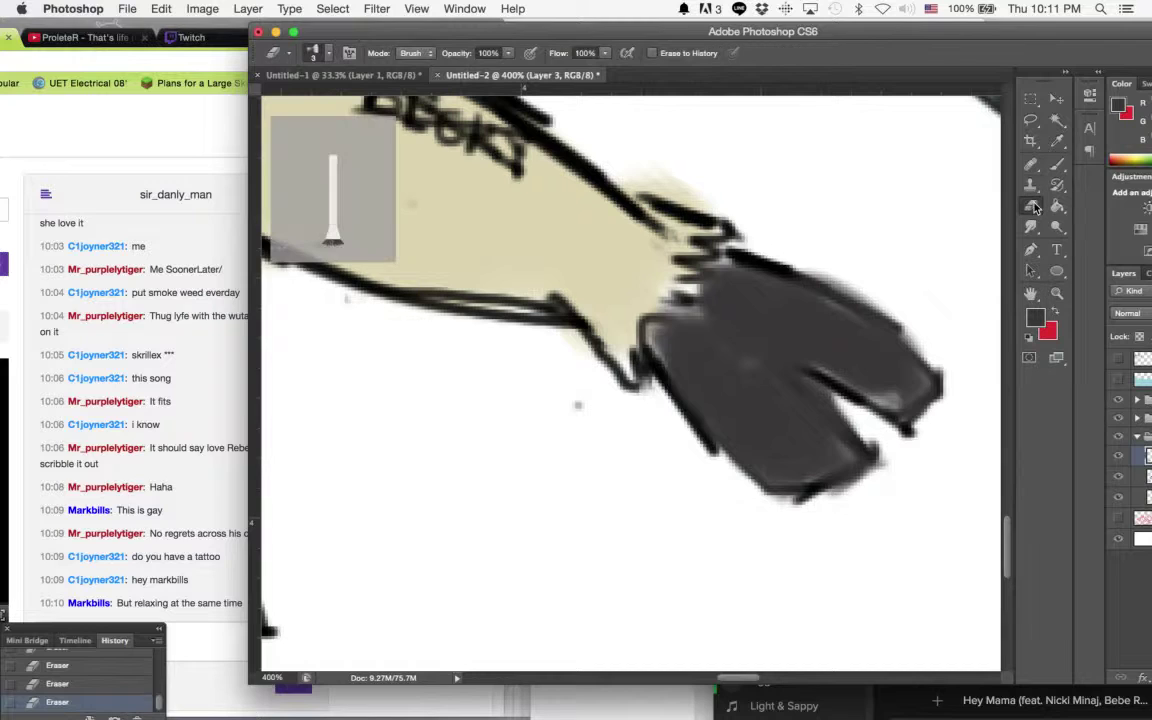
{"action": "mouse_move", "coordinate": [818, 510]}
{"action": "left_mouse_down"}
{"action": "mouse_move", "coordinate": [780, 503]}
{"action": "mouse_move", "coordinate": [897, 462]}
{"action": "left_mouse_up"}
{"action": "mouse_move", "coordinate": [840, 402]}
{"action": "left_mouse_down"}
{"action": "mouse_move", "coordinate": [889, 433]}
{"action": "mouse_move", "coordinate": [934, 414]}
{"action": "left_mouse_up"}
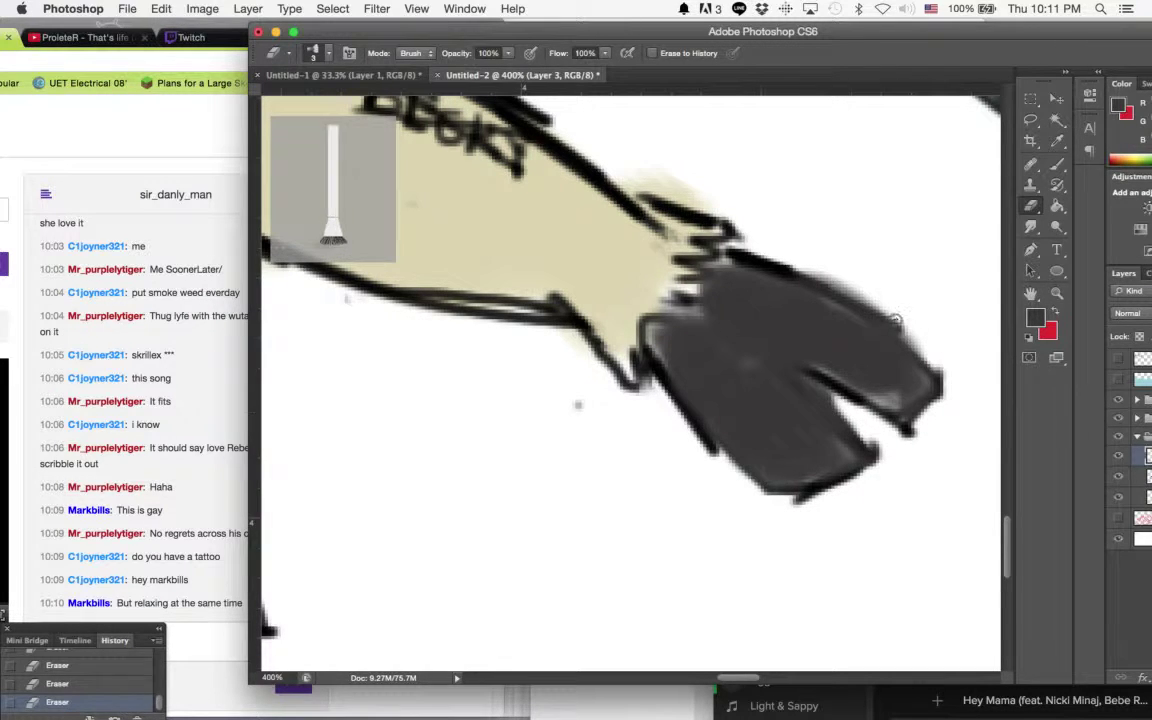
{"action": "left_click_drag", "start_coordinate": [895, 324], "coordinate": [920, 345]}
Step: Fill the hoof on the cow's lower back leg with dark grey and erase the overspill along its upper edge
{"action": "mouse_move", "coordinate": [598, 488]}
{"action": "left_mouse_down"}
{"action": "mouse_move", "coordinate": [818, 291]}
{"action": "mouse_move", "coordinate": [746, 357]}
{"action": "mouse_move", "coordinate": [812, 368]}
{"action": "mouse_move", "coordinate": [932, 293]}
{"action": "left_mouse_up"}
{"action": "left_click", "coordinate": [1062, 165]}
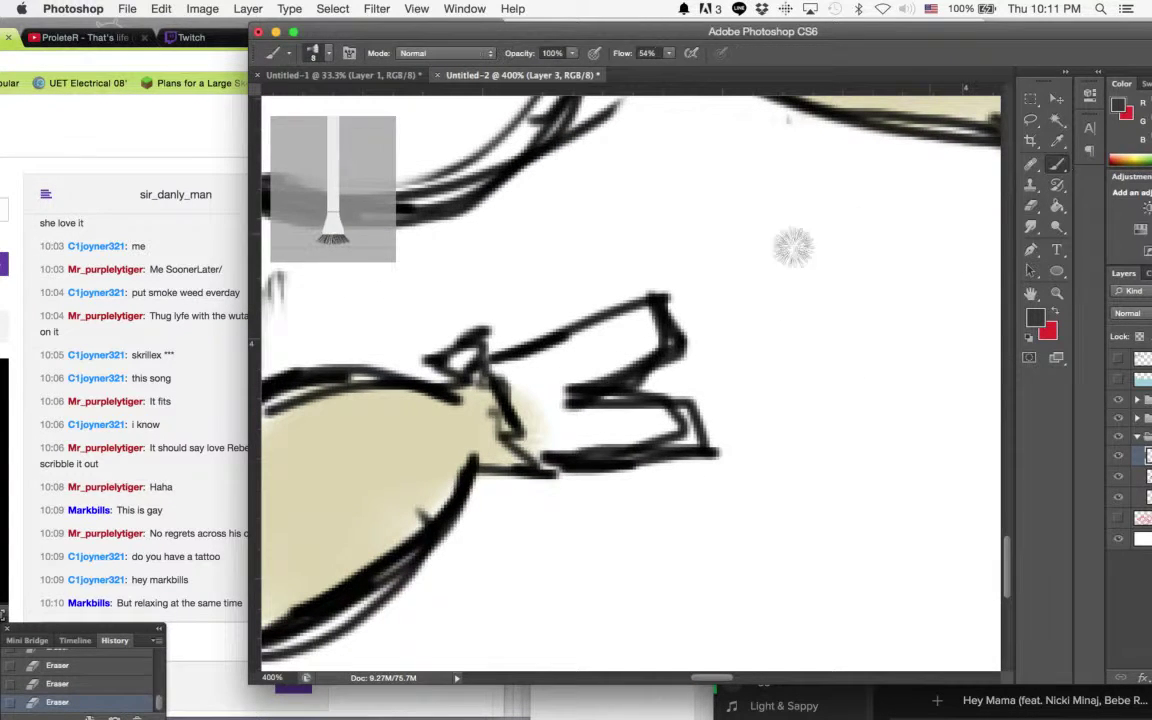
{"action": "mouse_move", "coordinate": [532, 380]}
{"action": "left_mouse_down"}
{"action": "mouse_move", "coordinate": [537, 432]}
{"action": "mouse_move", "coordinate": [612, 419]}
{"action": "mouse_move", "coordinate": [600, 412]}
{"action": "mouse_move", "coordinate": [675, 432]}
{"action": "mouse_move", "coordinate": [610, 388]}
{"action": "mouse_move", "coordinate": [470, 335]}
{"action": "mouse_move", "coordinate": [495, 330]}
{"action": "mouse_move", "coordinate": [549, 366]}
{"action": "mouse_move", "coordinate": [640, 322]}
{"action": "mouse_move", "coordinate": [598, 354]}
{"action": "mouse_move", "coordinate": [630, 334]}
{"action": "left_mouse_up"}
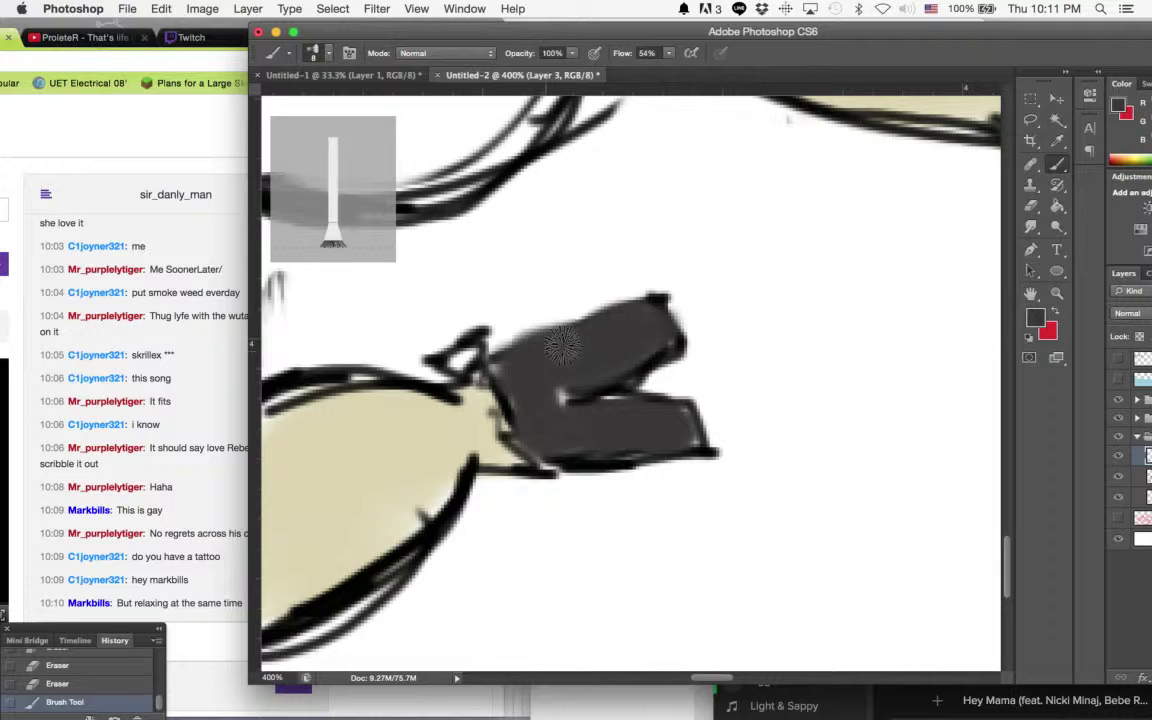
{"action": "key", "text": "e"}
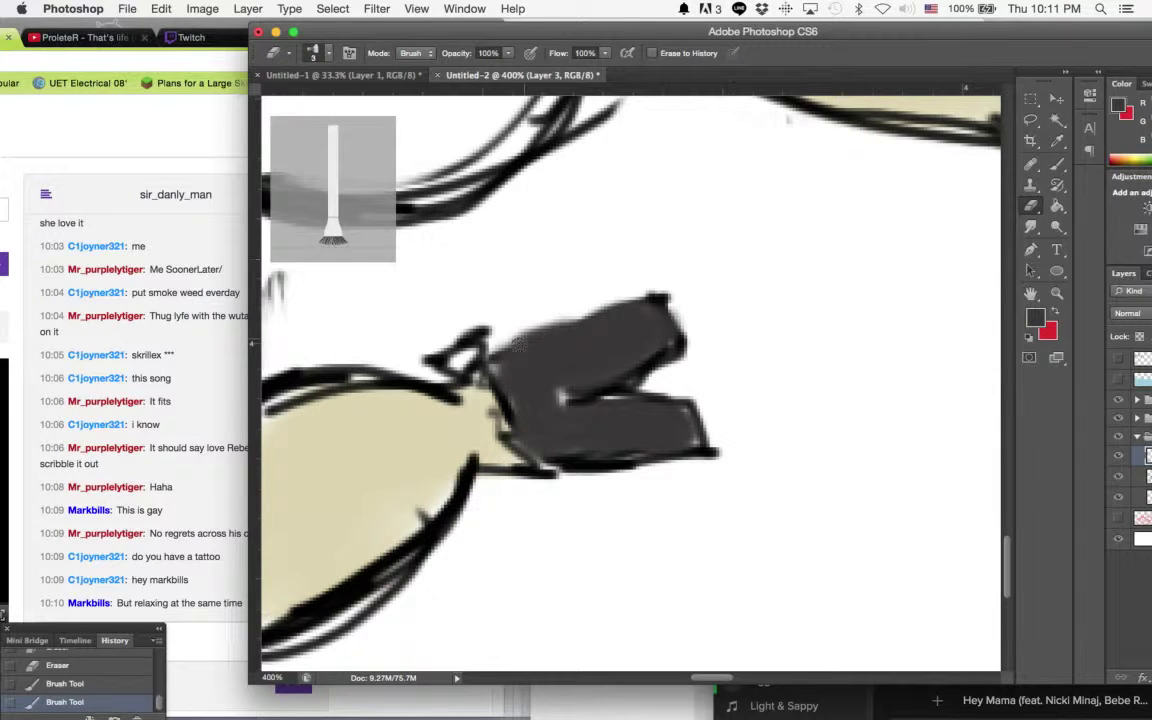
{"action": "left_click_drag", "start_coordinate": [519, 345], "coordinate": [568, 320]}
Step: Bring the layer list into view and toggle Layer 3 off and on to check what it contains
{"action": "left_click_drag", "start_coordinate": [878, 35], "coordinate": [760, 41]}
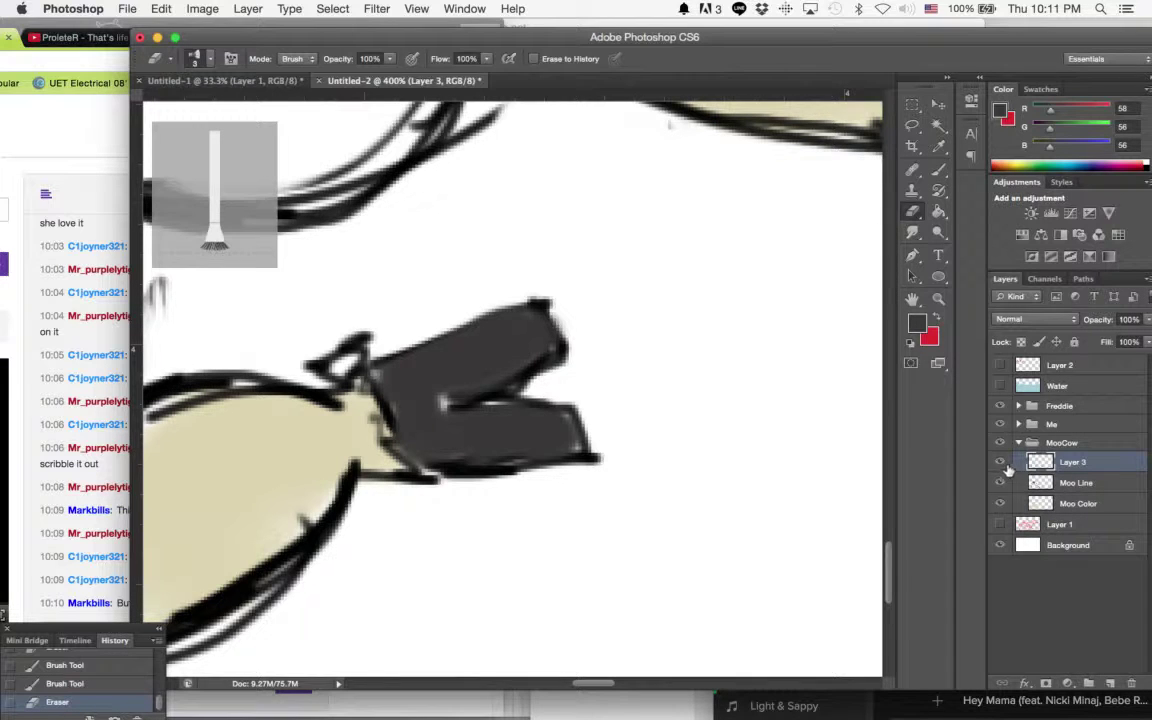
{"action": "left_click", "coordinate": [1000, 463]}
{"action": "left_click", "coordinate": [1001, 463]}
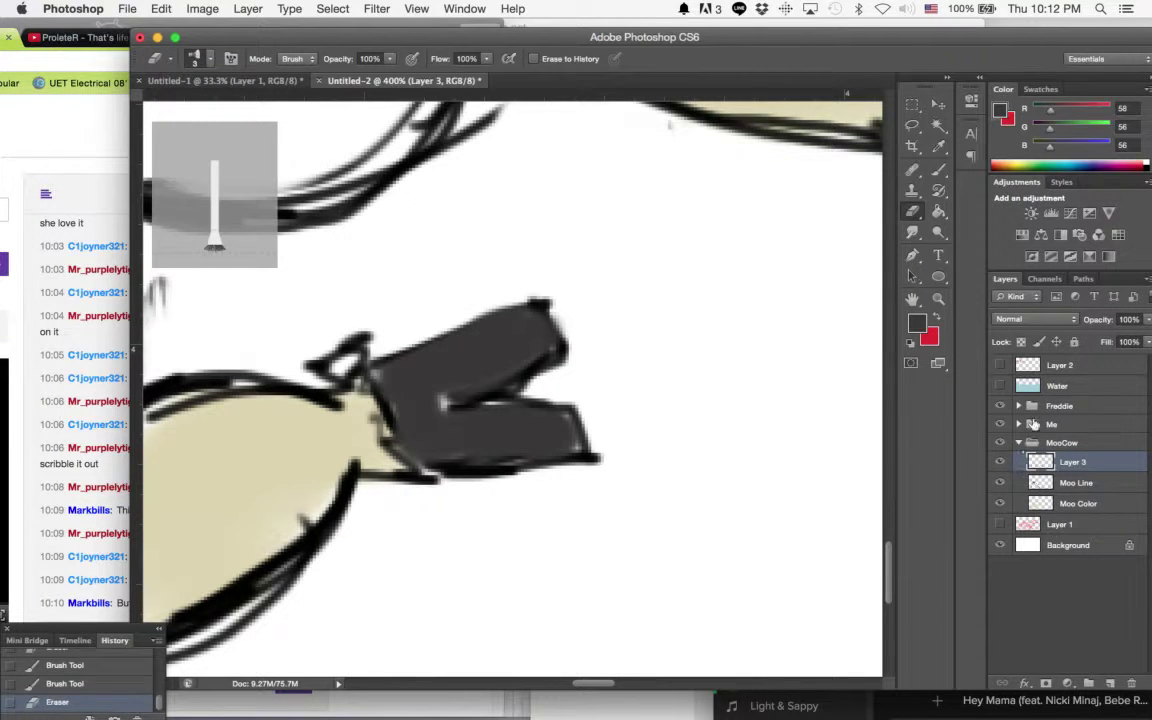
Step: Select the area around the cow's outstretched front hoof on Layer 3 and clear its dark grey fill
{"action": "left_click", "coordinate": [938, 298]}
{"action": "left_click", "coordinate": [730, 296], "text": "alt"}
{"action": "left_click", "coordinate": [735, 290], "text": "alt"}
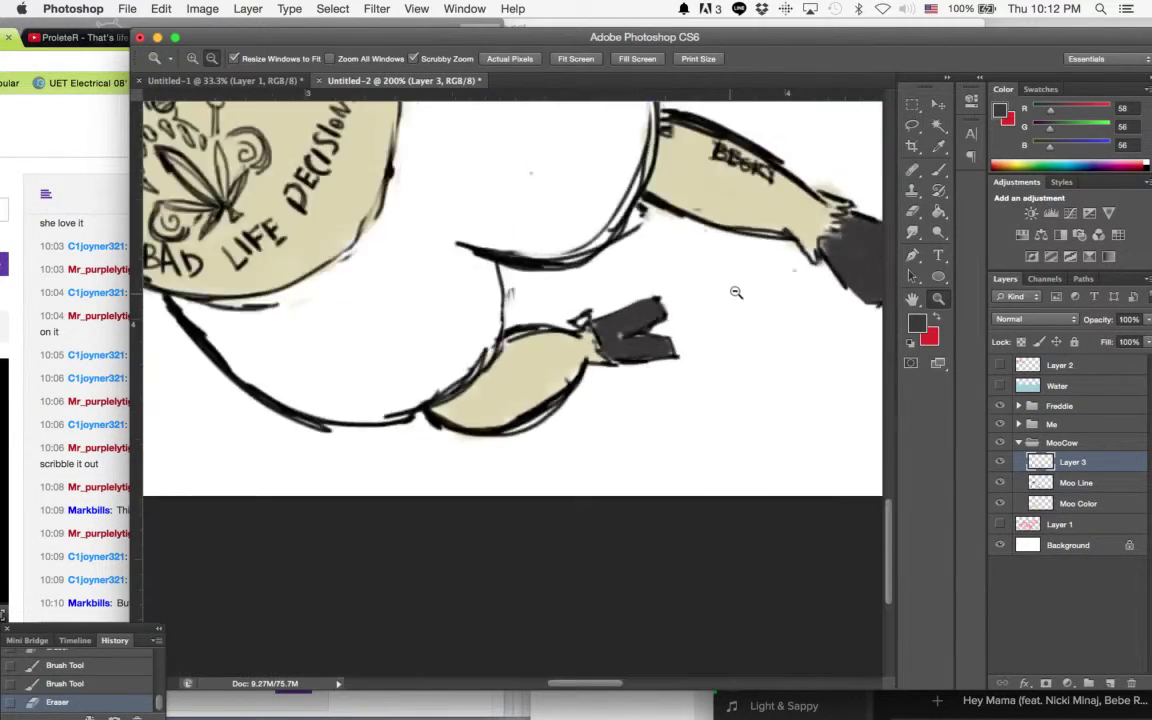
{"action": "left_click", "coordinate": [748, 287], "text": "alt"}
{"action": "left_click", "coordinate": [748, 287], "text": "alt"}
{"action": "left_click", "coordinate": [680, 257], "text": "alt"}
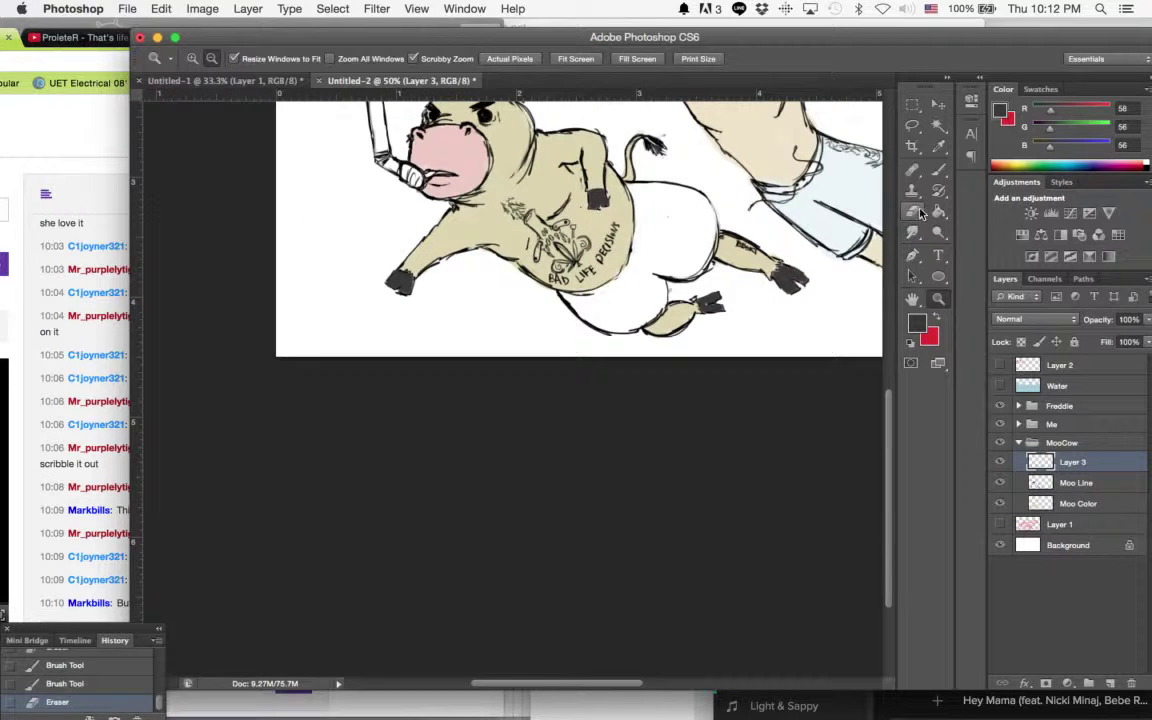
{"action": "left_click", "coordinate": [914, 212]}
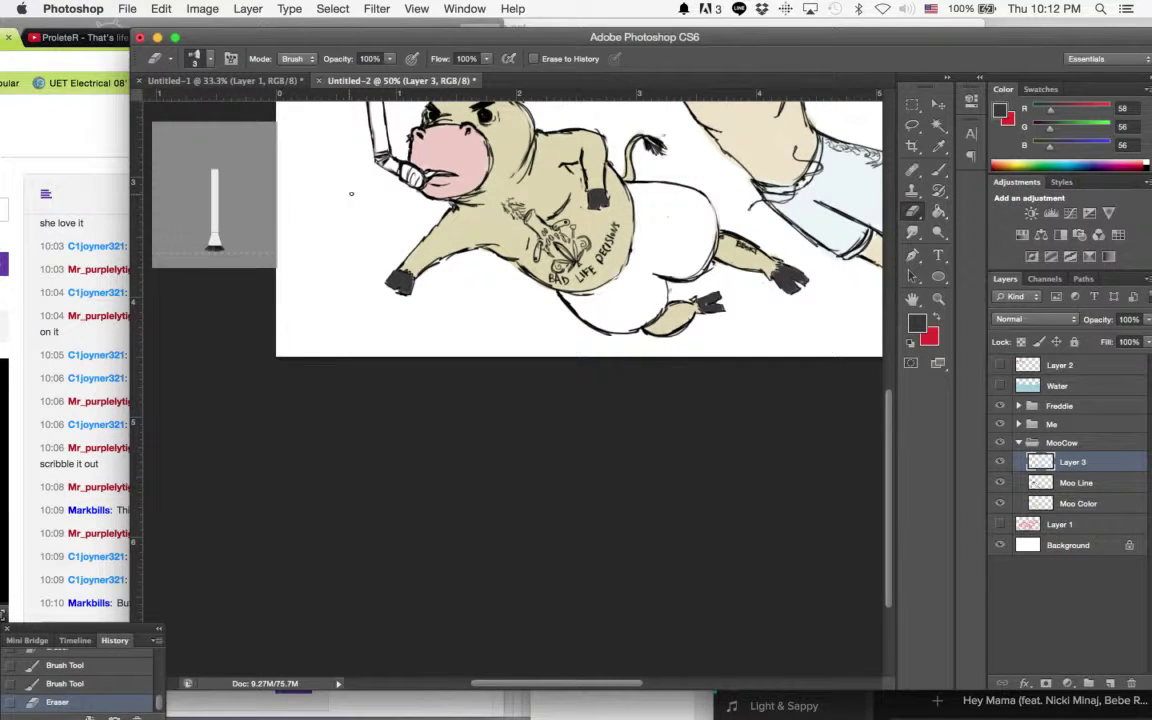
{"action": "left_click_drag", "start_coordinate": [390, 268], "coordinate": [419, 291]}
{"action": "left_click", "coordinate": [914, 105]}
{"action": "left_click_drag", "start_coordinate": [357, 253], "coordinate": [573, 345]}
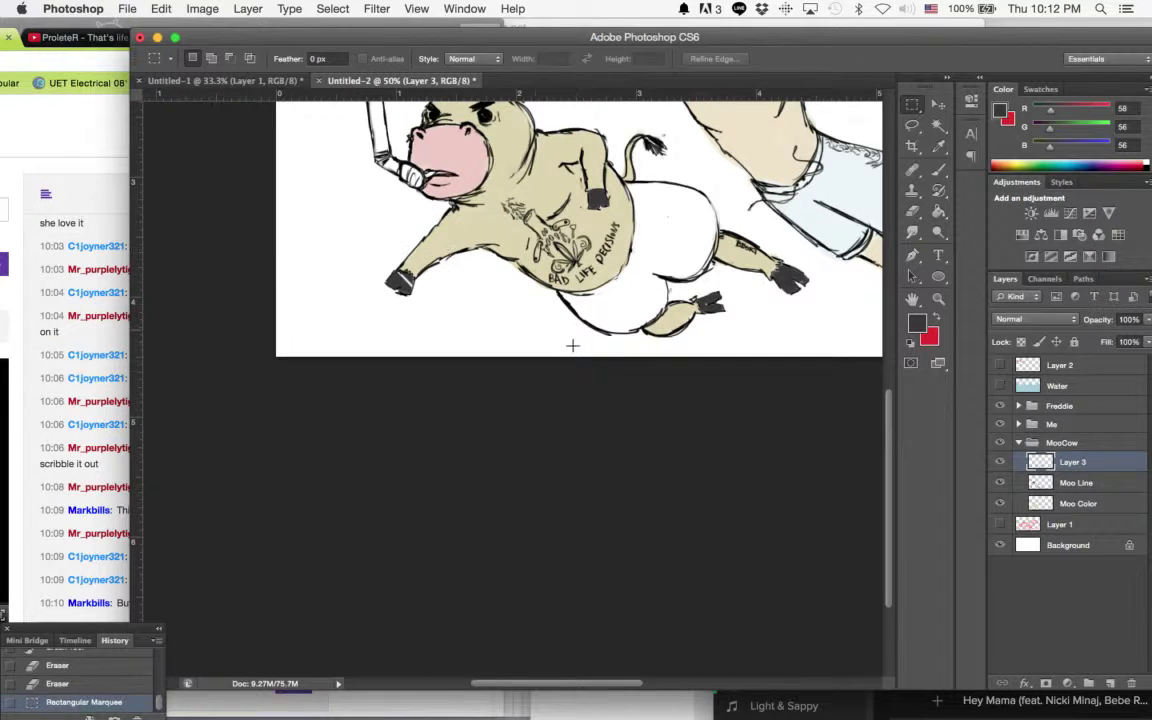
{"action": "key", "text": "Delete"}
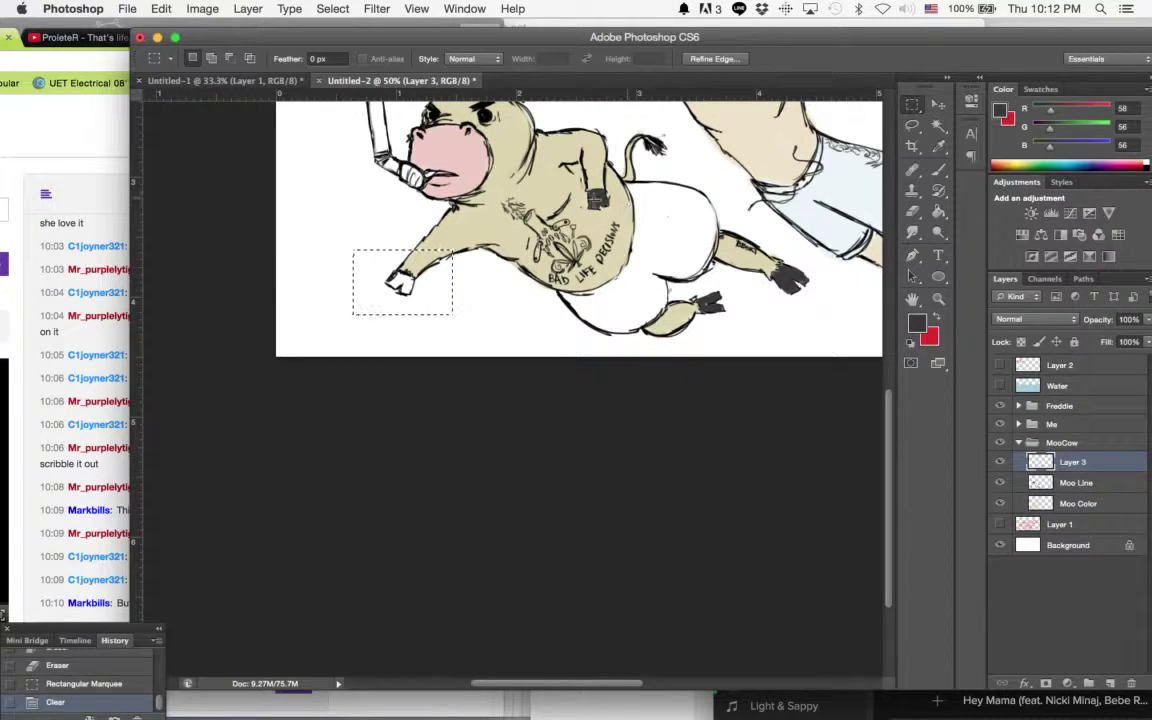
Step: Clear the dark grey fill from the hoof of the cow's bent arm on Layer 3 and deselect
{"action": "left_click_drag", "start_coordinate": [567, 175], "coordinate": [625, 210]}
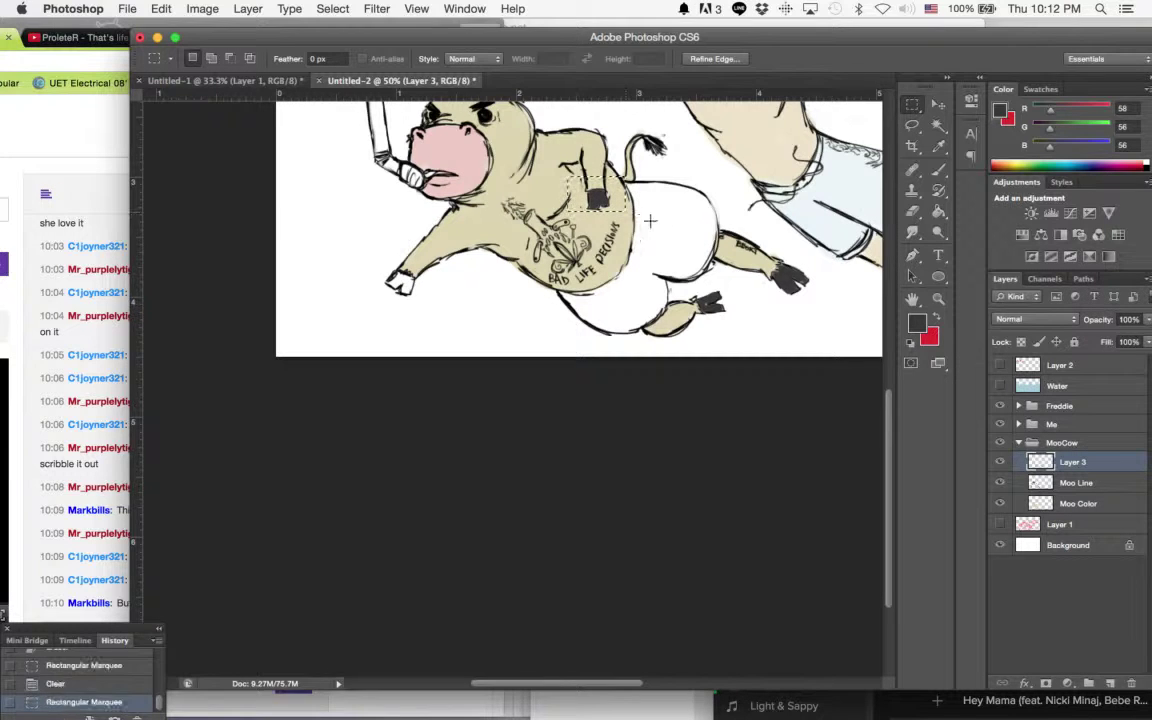
{"action": "key", "text": "Delete"}
{"action": "key", "text": "ctrl+d"}
Step: Clear the dark grey fill from both back-leg hooves on Layer 3, removing each selection
{"action": "left_click_drag", "start_coordinate": [670, 252], "coordinate": [690, 290]}
{"action": "left_click", "coordinate": [762, 335]}
{"action": "key", "text": "Delete"}
{"action": "key", "text": "Delete"}
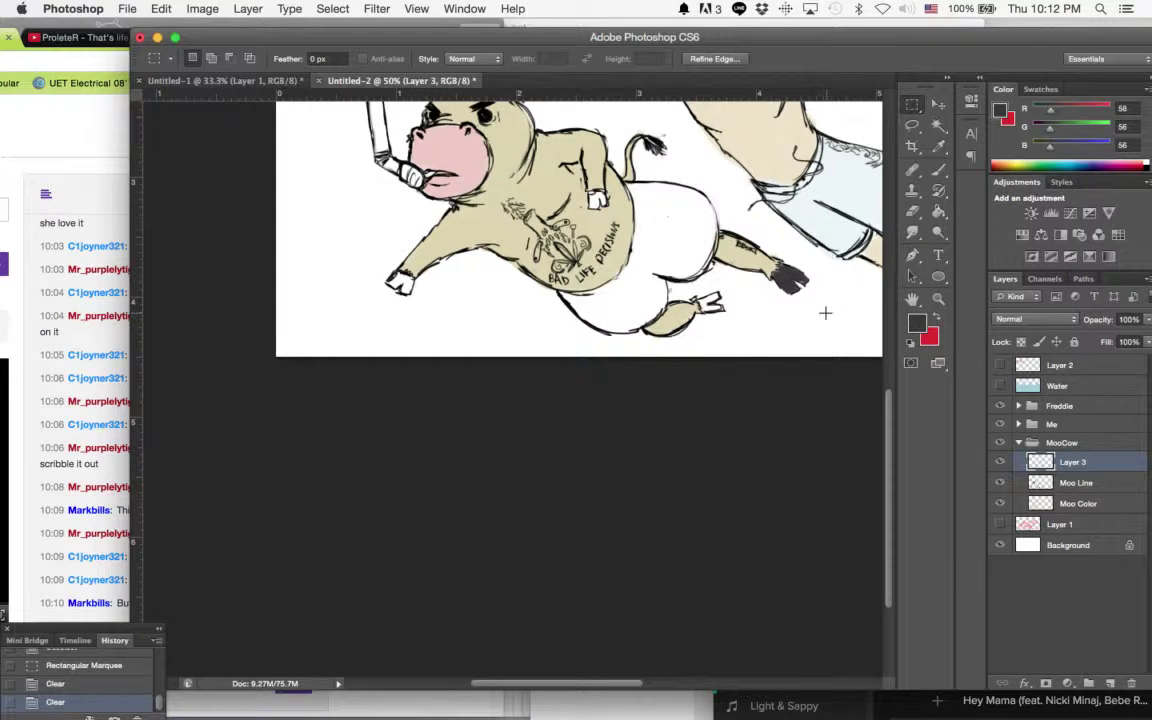
{"action": "key", "text": "ctrl+d"}
{"action": "left_click_drag", "start_coordinate": [832, 306], "coordinate": [772, 263]}
{"action": "key", "text": "Delete"}
{"action": "key", "text": "ctrl+d"}
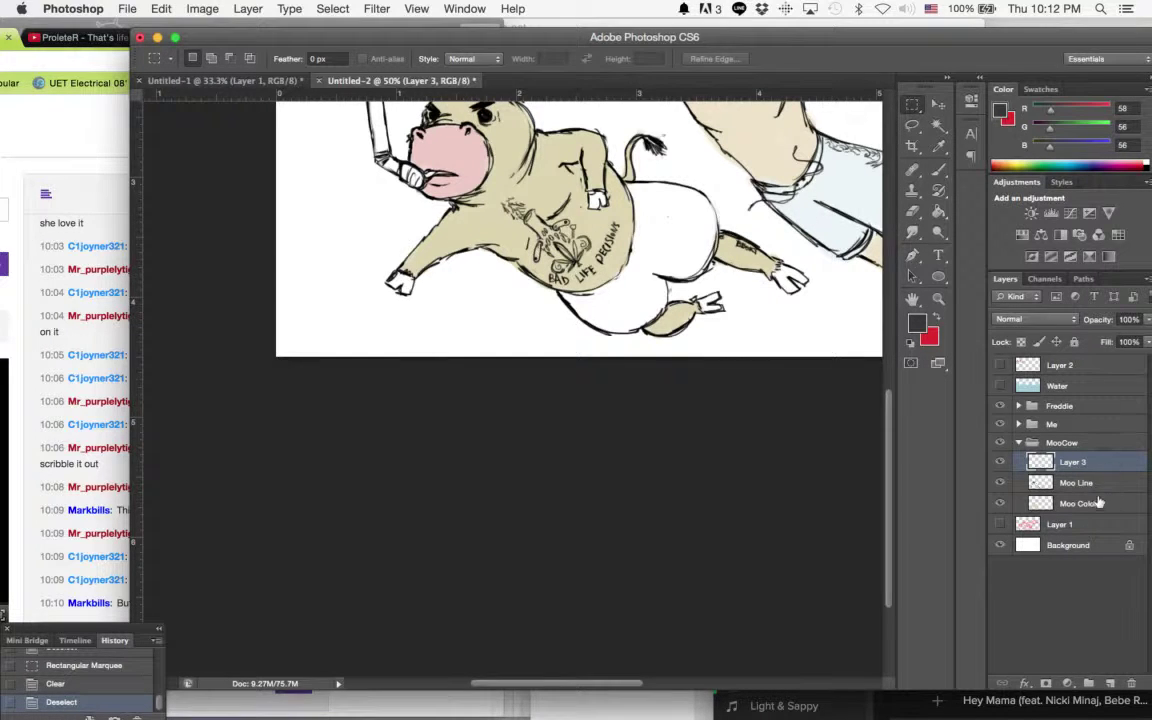
Step: Paint the hoof of the cow's upper back leg dark grey on the Moo Color layer
{"action": "left_click", "coordinate": [1094, 504]}
{"action": "left_click", "coordinate": [940, 170]}
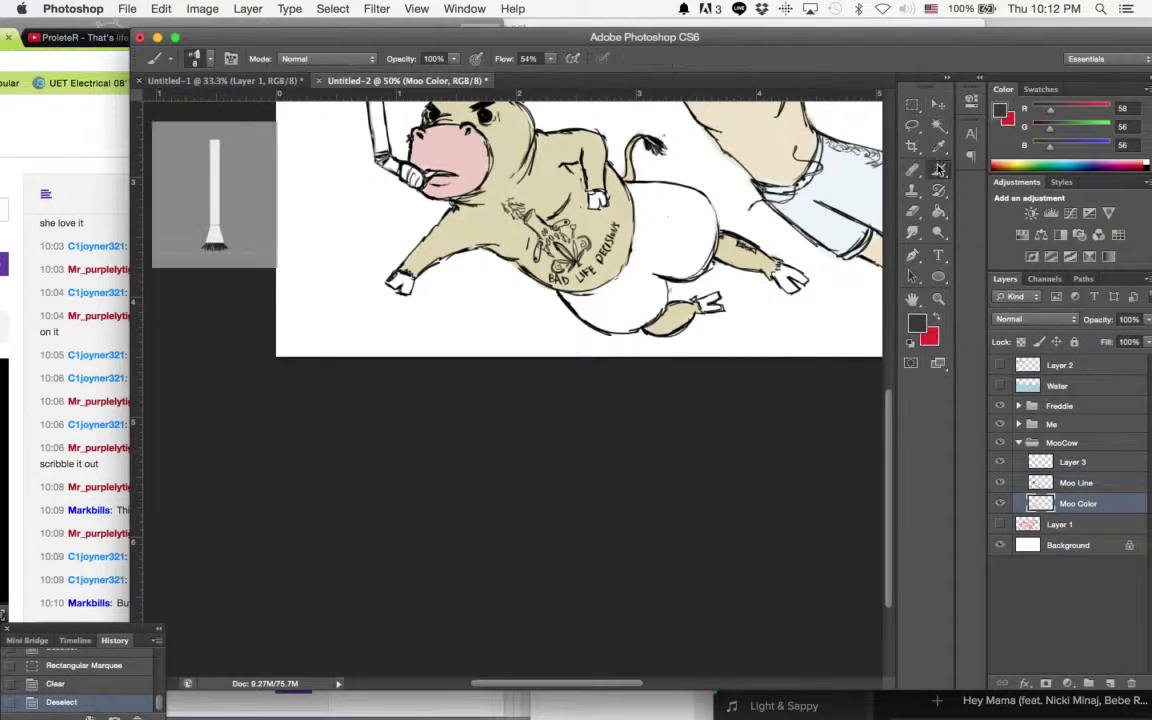
{"action": "left_click", "coordinate": [940, 299]}
{"action": "left_click", "coordinate": [793, 286]}
{"action": "left_click", "coordinate": [793, 285]}
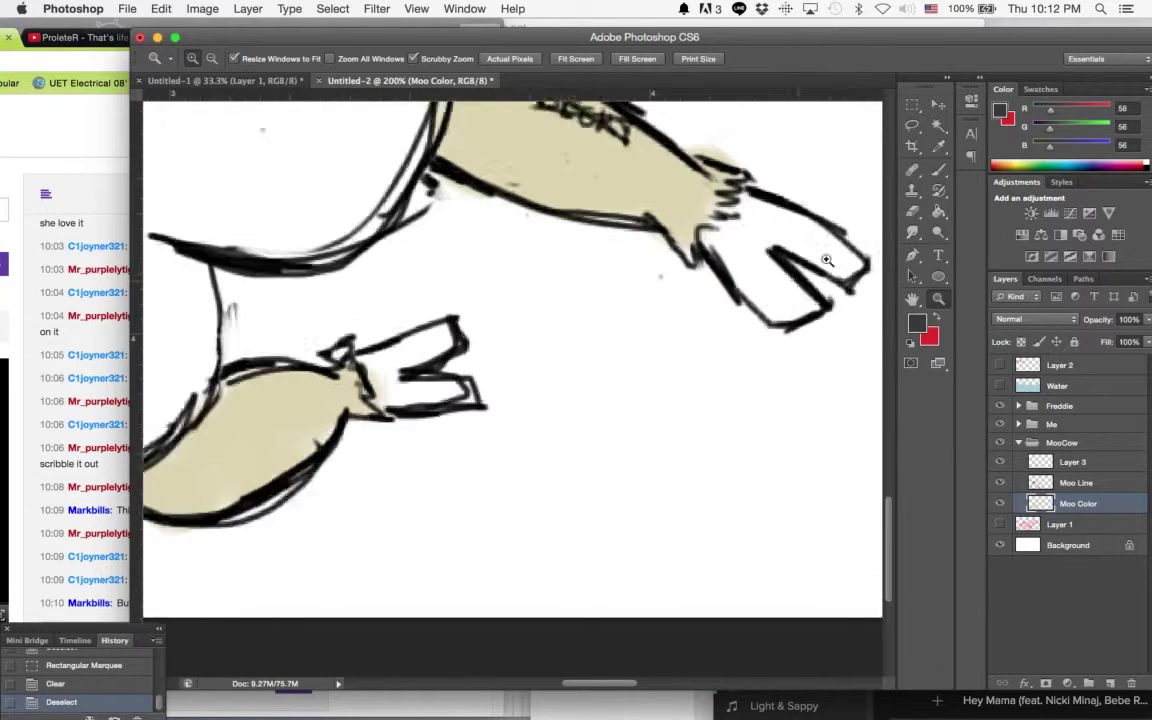
{"action": "left_click", "coordinate": [820, 260]}
{"action": "key", "text": "b"}
{"action": "mouse_move", "coordinate": [715, 247]}
{"action": "left_mouse_down"}
{"action": "mouse_move", "coordinate": [700, 265]}
{"action": "mouse_move", "coordinate": [771, 309]}
{"action": "mouse_move", "coordinate": [733, 257]}
{"action": "mouse_move", "coordinate": [808, 322]}
{"action": "mouse_move", "coordinate": [707, 192]}
{"action": "mouse_move", "coordinate": [735, 190]}
{"action": "mouse_move", "coordinate": [833, 233]}
{"action": "mouse_move", "coordinate": [720, 200]}
{"action": "mouse_move", "coordinate": [775, 235]}
{"action": "mouse_move", "coordinate": [770, 252]}
{"action": "left_mouse_up"}
Step: Paint the lower back leg's hoof dark grey on the Moo Color layer and erase the overspill at its tip
{"action": "scroll", "coordinate": [766, 288], "scroll_direction": "left", "scroll_amount": 5}
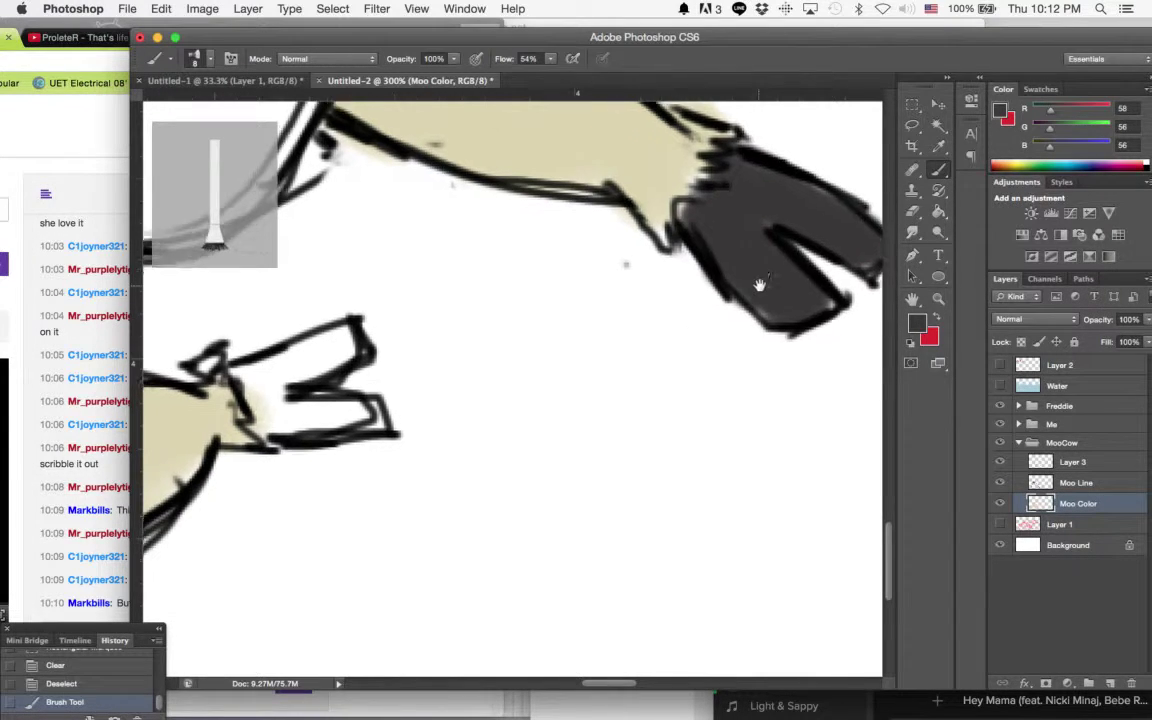
{"action": "mouse_move", "coordinate": [356, 327]}
{"action": "left_mouse_down"}
{"action": "mouse_move", "coordinate": [360, 378]}
{"action": "mouse_move", "coordinate": [412, 383]}
{"action": "mouse_move", "coordinate": [430, 350]}
{"action": "mouse_move", "coordinate": [380, 334]}
{"action": "mouse_move", "coordinate": [400, 285]}
{"action": "mouse_move", "coordinate": [455, 310]}
{"action": "mouse_move", "coordinate": [415, 270]}
{"action": "left_mouse_up"}
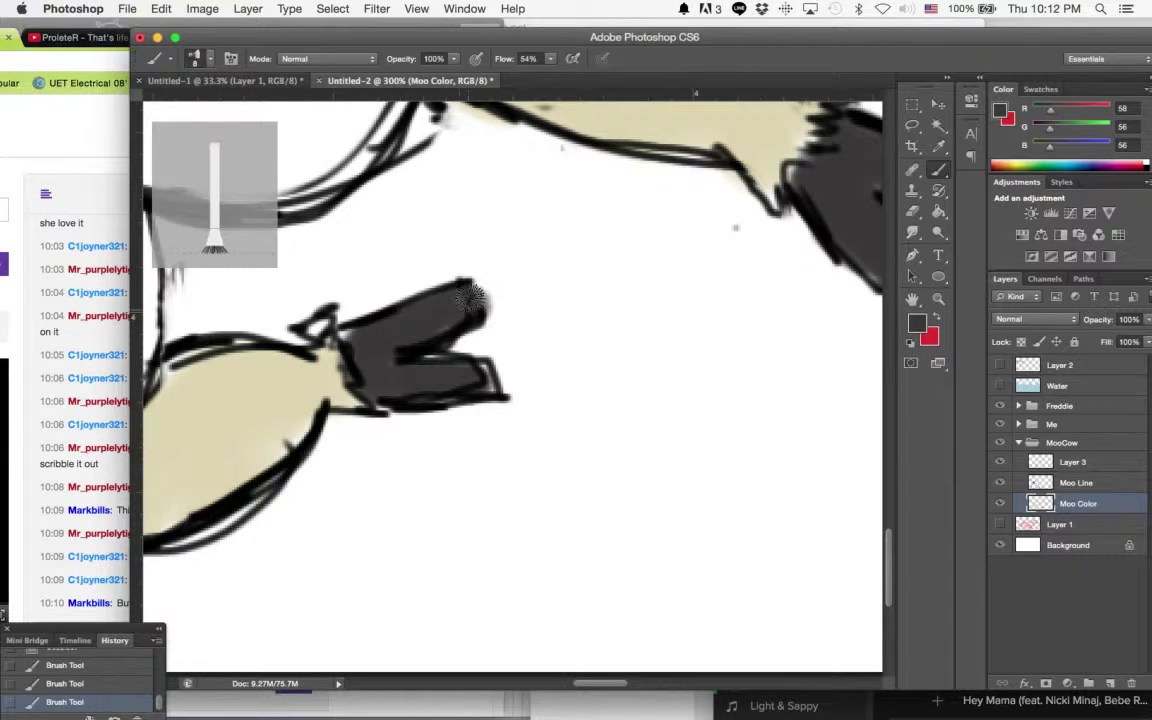
{"action": "left_click", "coordinate": [912, 213]}
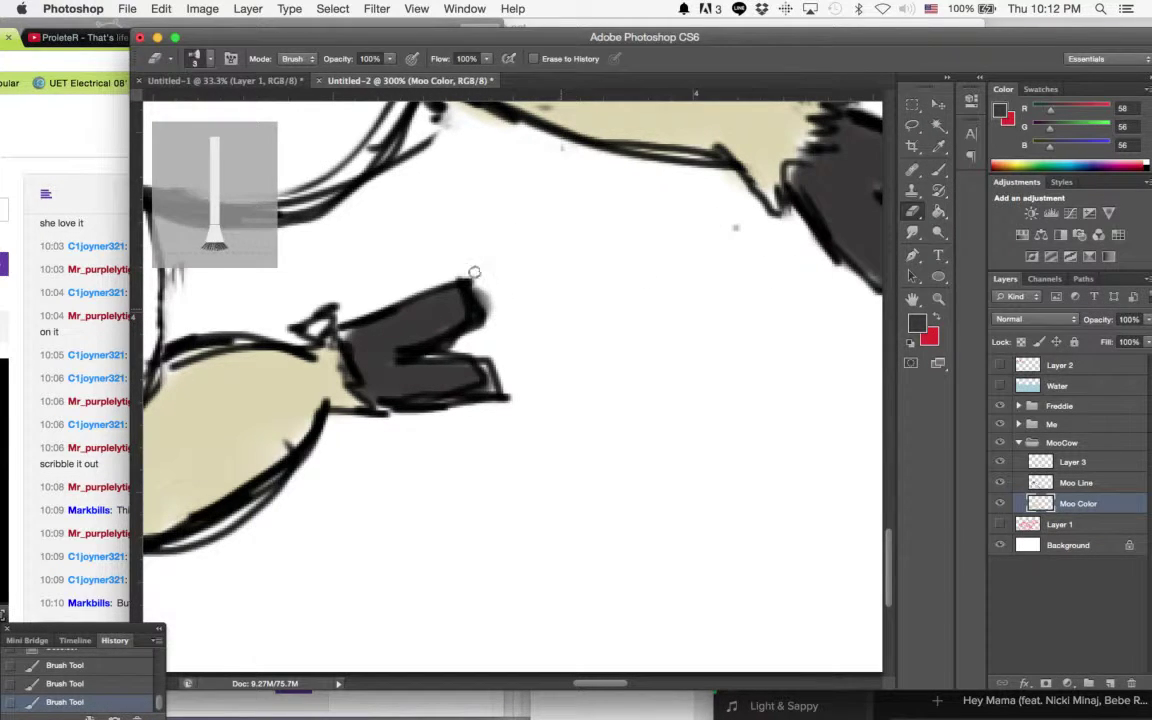
{"action": "left_click_drag", "start_coordinate": [496, 322], "coordinate": [487, 288]}
Step: Paint the hoof of the cow's bent arm dark grey on the Moo Color layer
{"action": "left_click", "coordinate": [938, 298]}
{"action": "left_click", "coordinate": [612, 329]}
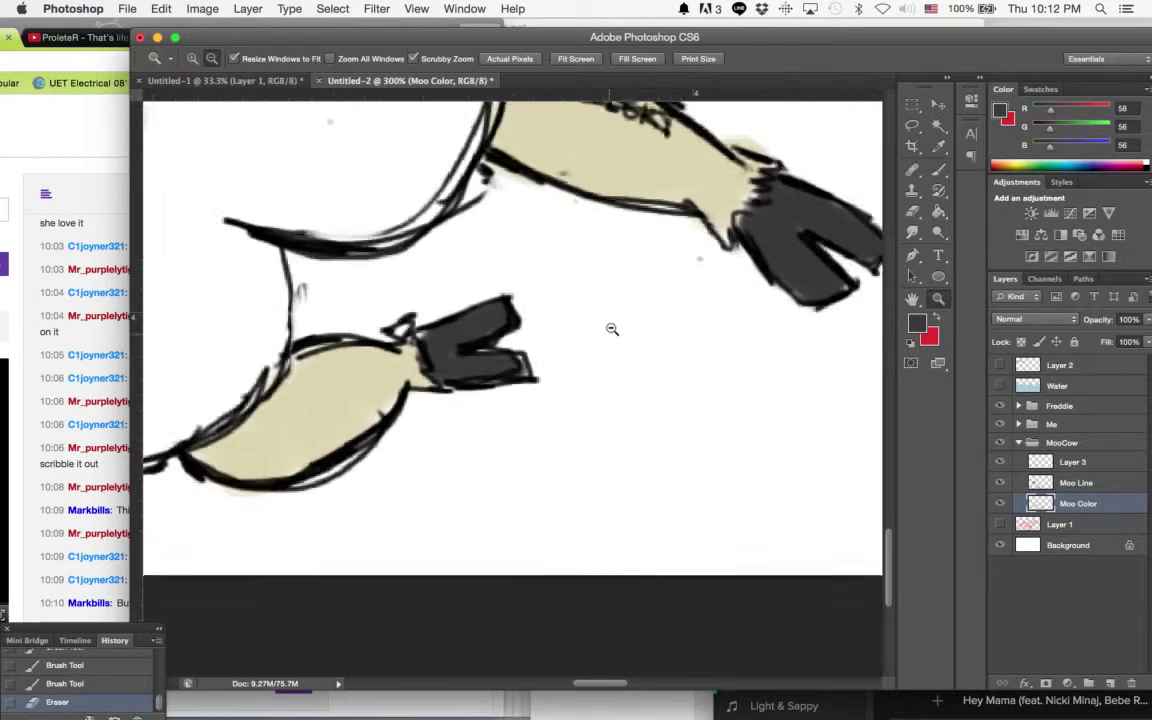
{"action": "left_click", "coordinate": [621, 315]}
{"action": "left_click", "coordinate": [622, 314]}
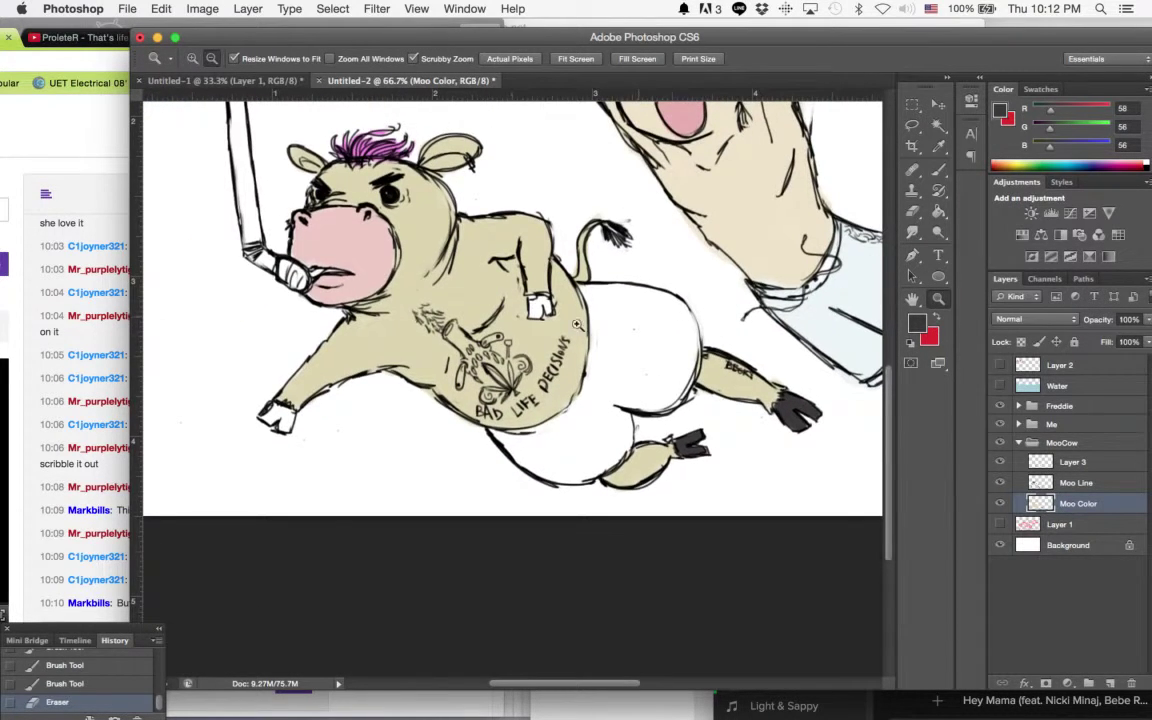
{"action": "left_click", "coordinate": [500, 280], "text": "alt"}
{"action": "left_click", "coordinate": [500, 280], "text": "alt"}
{"action": "left_click", "coordinate": [940, 174]}
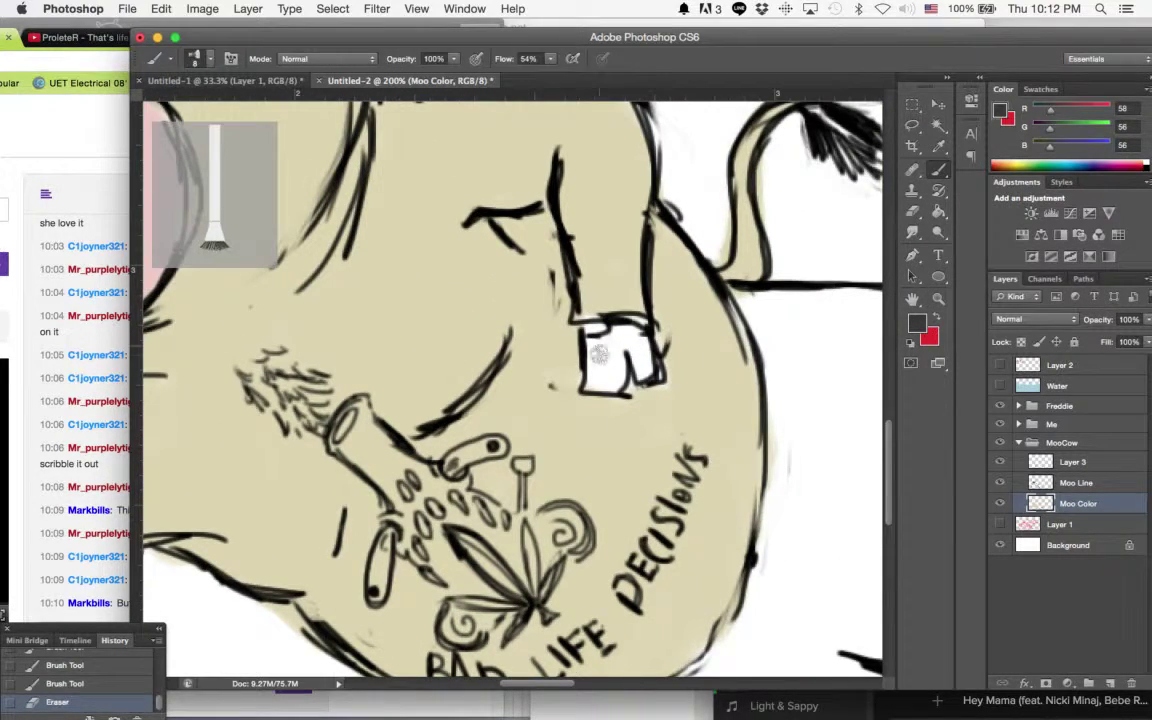
{"action": "mouse_move", "coordinate": [590, 335]}
{"action": "left_mouse_down"}
{"action": "mouse_move", "coordinate": [595, 365]}
{"action": "mouse_move", "coordinate": [605, 350]}
{"action": "mouse_move", "coordinate": [617, 370]}
{"action": "mouse_move", "coordinate": [606, 355]}
{"action": "mouse_move", "coordinate": [632, 345]}
{"action": "mouse_move", "coordinate": [645, 365]}
{"action": "mouse_move", "coordinate": [701, 306]}
{"action": "mouse_move", "coordinate": [885, 189]}
{"action": "left_mouse_up"}
Step: Paint the hoof of the cow's outstretched front leg dark grey on the Moo Color layer
{"action": "left_click_drag", "start_coordinate": [501, 357], "coordinate": [764, 262]}
{"action": "mouse_move", "coordinate": [301, 410]}
{"action": "left_mouse_down"}
{"action": "mouse_move", "coordinate": [367, 416]}
{"action": "mouse_move", "coordinate": [358, 388]}
{"action": "mouse_move", "coordinate": [409, 417]}
{"action": "mouse_move", "coordinate": [392, 386]}
{"action": "mouse_move", "coordinate": [409, 394]}
{"action": "mouse_move", "coordinate": [404, 430]}
{"action": "mouse_move", "coordinate": [394, 441]}
{"action": "mouse_move", "coordinate": [383, 429]}
{"action": "mouse_move", "coordinate": [392, 451]}
{"action": "mouse_move", "coordinate": [420, 412]}
{"action": "left_mouse_up"}
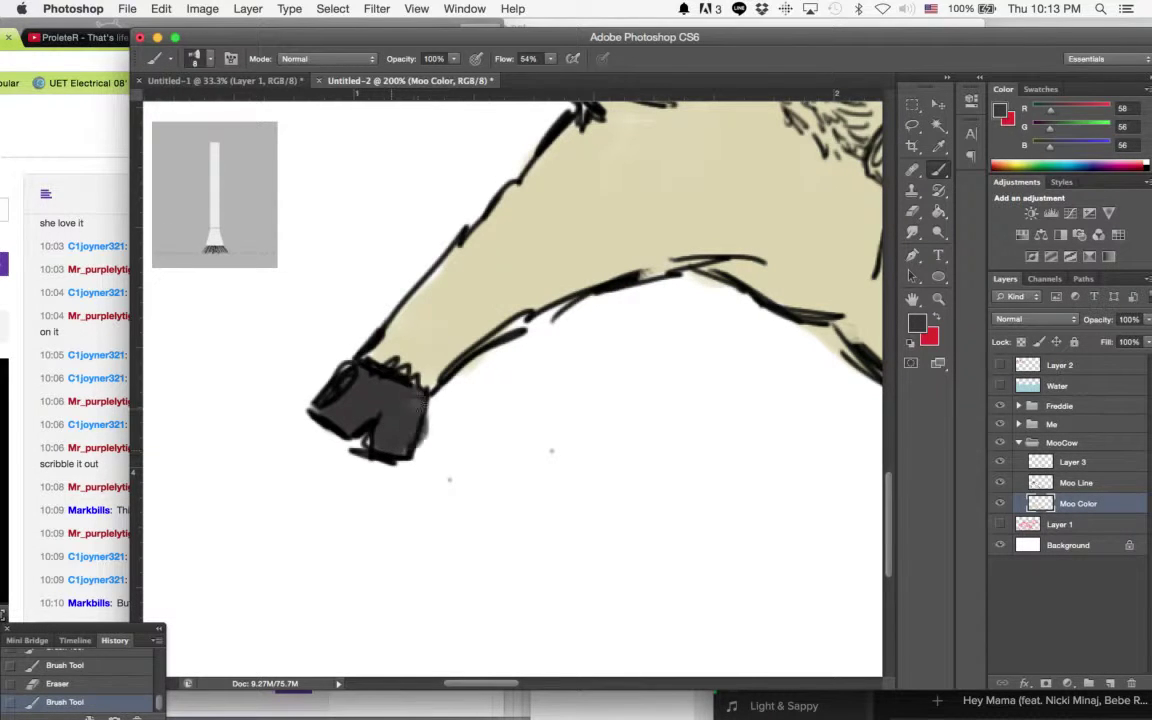
{"action": "right_click", "coordinate": [428, 404]}
{"action": "right_click", "coordinate": [505, 384]}
{"action": "double_click", "coordinate": [938, 300]}
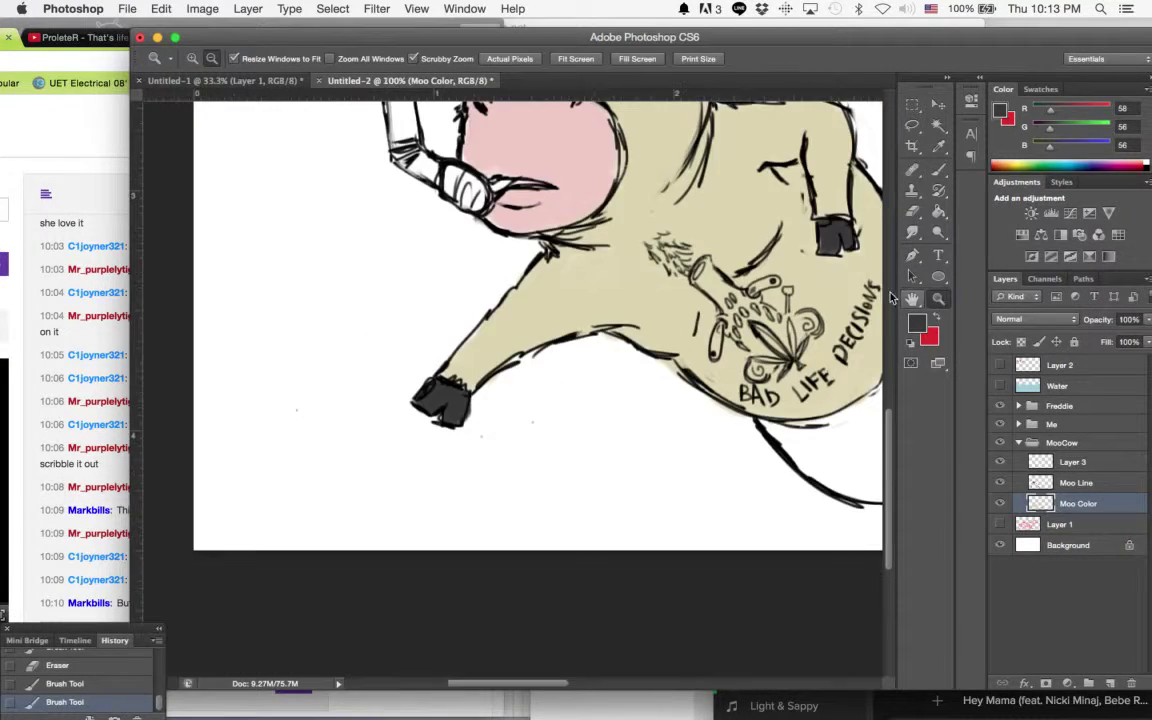
{"action": "left_click", "coordinate": [781, 256], "text": "alt"}
{"action": "left_click", "coordinate": [778, 232], "text": "alt"}
{"action": "left_click", "coordinate": [766, 210], "text": "alt"}
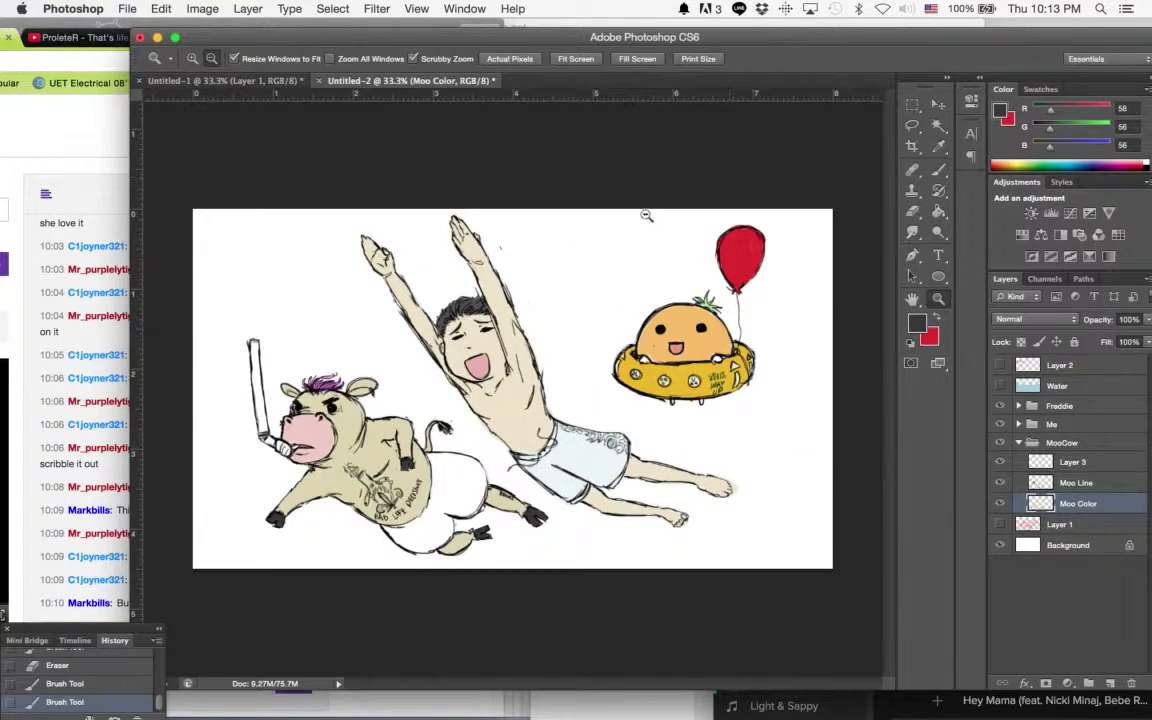
Step: Paint the snorkel's mouthpiece and ribbed bend medium blue, RGB 124, 159, 196
{"action": "left_click", "coordinate": [352, 415]}
{"action": "left_click", "coordinate": [352, 416]}
{"action": "left_click", "coordinate": [352, 416]}
{"action": "left_click_drag", "start_coordinate": [428, 453], "coordinate": [632, 425]}
{"action": "left_click", "coordinate": [373, 443]}
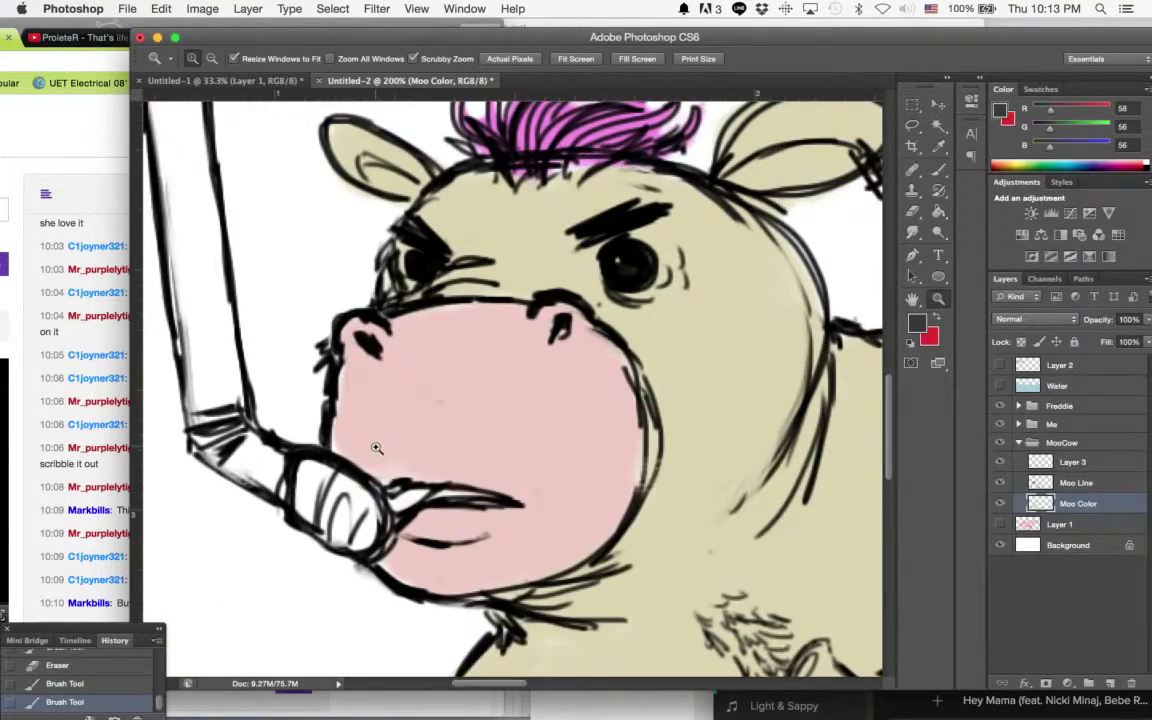
{"action": "left_click", "coordinate": [917, 327]}
{"action": "left_click", "coordinate": [938, 414]}
{"action": "left_click", "coordinate": [791, 375]}
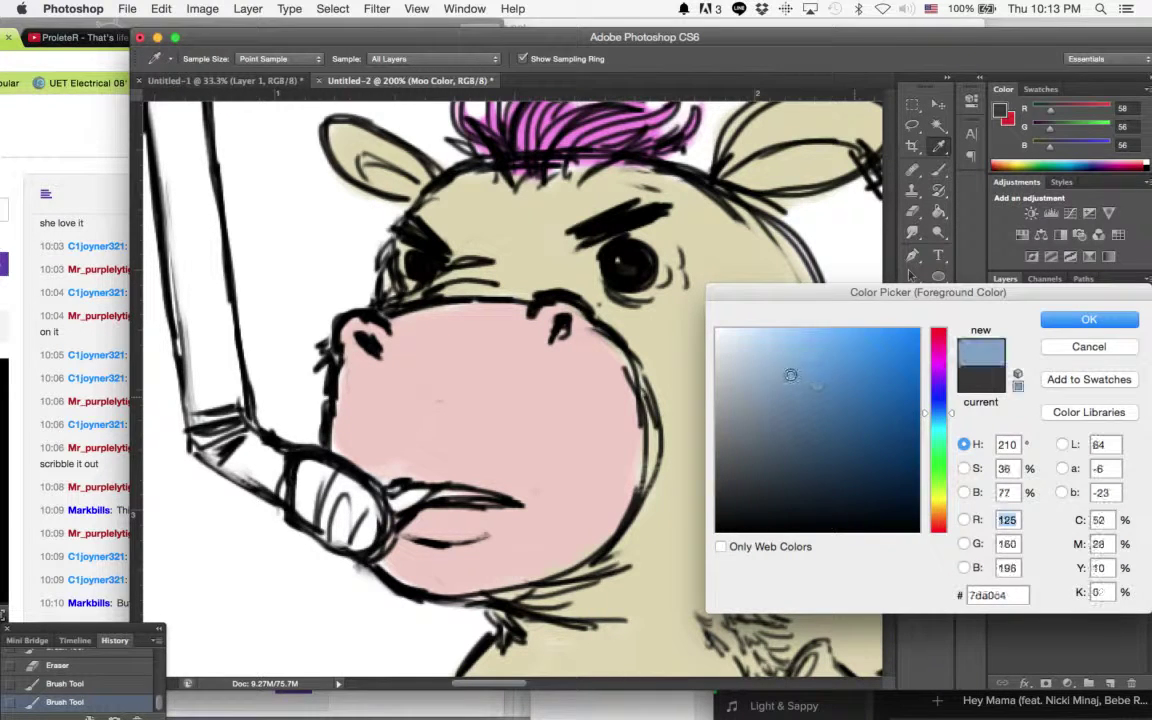
{"action": "key", "text": "Return"}
{"action": "key", "text": "b"}
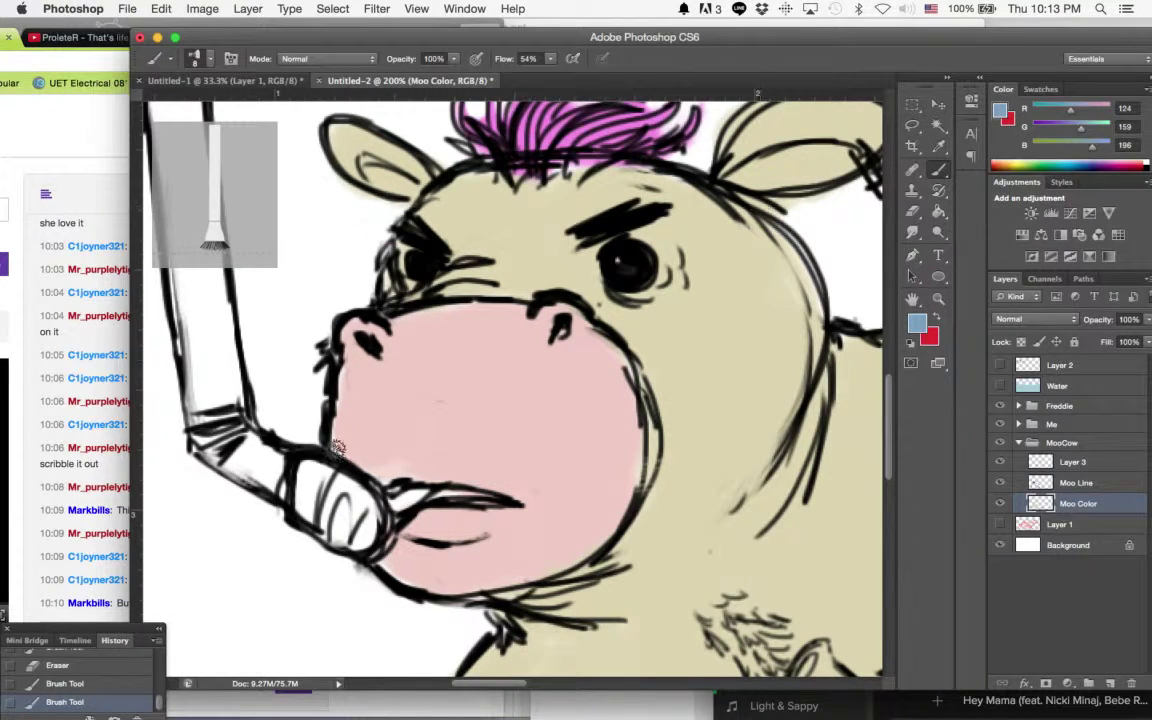
{"action": "mouse_move", "coordinate": [298, 482]}
{"action": "left_mouse_down"}
{"action": "mouse_move", "coordinate": [322, 525]}
{"action": "mouse_move", "coordinate": [300, 470]}
{"action": "mouse_move", "coordinate": [325, 480]}
{"action": "mouse_move", "coordinate": [304, 498]}
{"action": "mouse_move", "coordinate": [328, 474]}
{"action": "mouse_move", "coordinate": [318, 486]}
{"action": "left_mouse_up"}
{"action": "left_click_drag", "start_coordinate": [356, 447], "coordinate": [445, 459]}
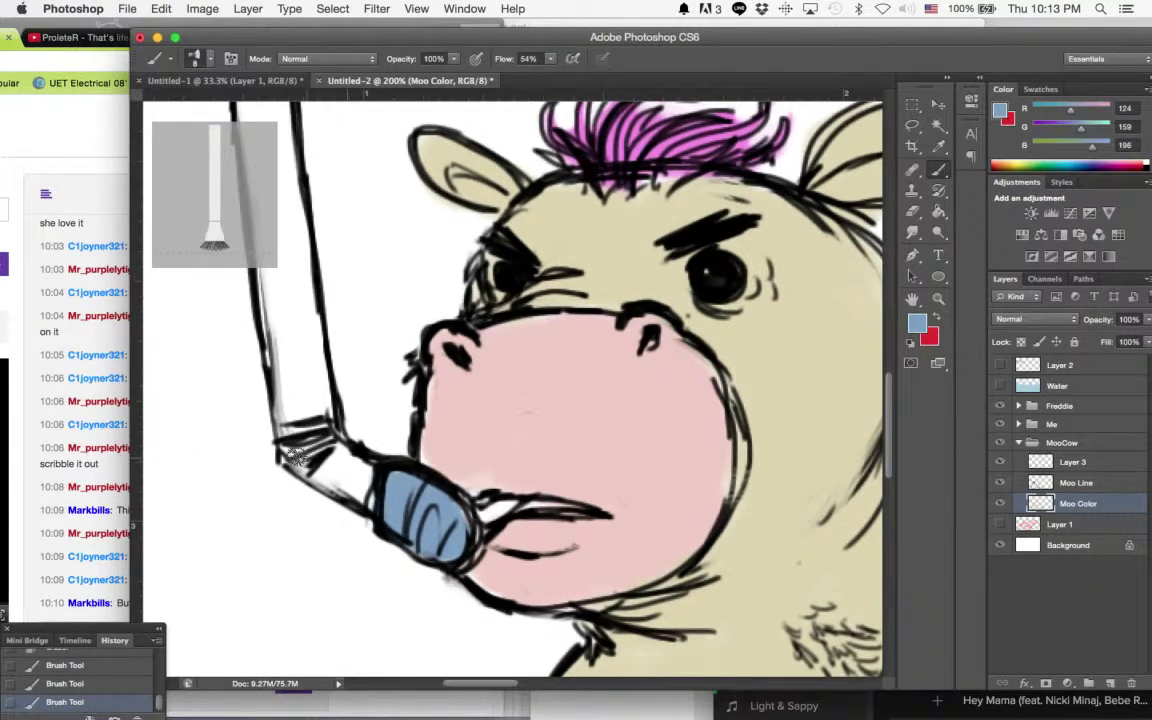
{"action": "mouse_move", "coordinate": [290, 453]}
{"action": "left_mouse_down"}
{"action": "mouse_move", "coordinate": [314, 463]}
{"action": "mouse_move", "coordinate": [295, 456]}
{"action": "left_mouse_up"}
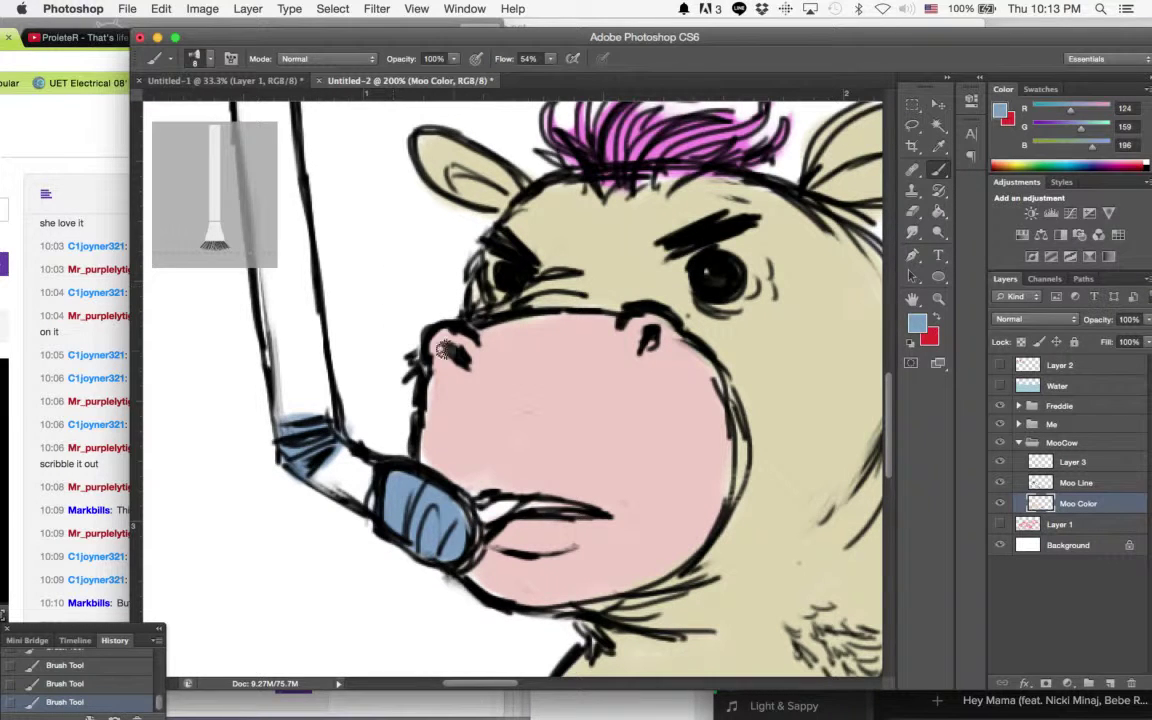
Step: Paint the short snorkel section between the bend and the mouthpiece light blue, RGB 203, 219, 236
{"action": "scroll", "coordinate": [415, 335], "scroll_direction": "up", "scroll_amount": 4}
{"action": "left_click", "coordinate": [918, 322]}
{"action": "left_click", "coordinate": [753, 350]}
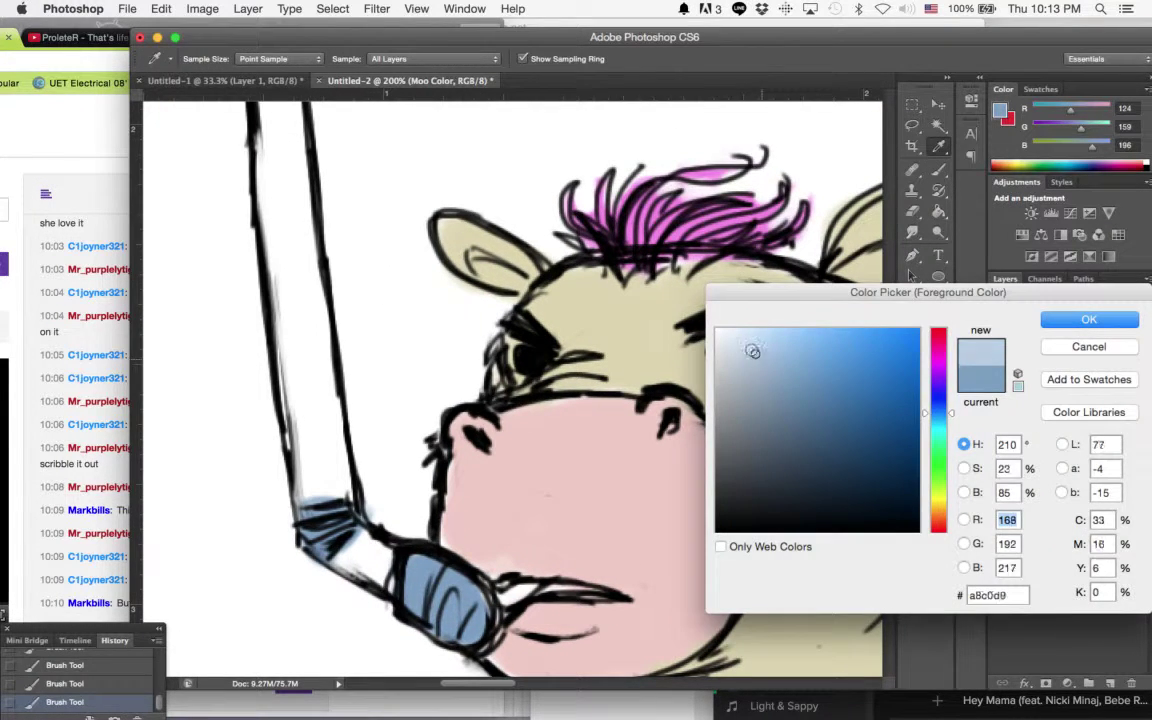
{"action": "left_click", "coordinate": [1090, 319]}
{"action": "mouse_move", "coordinate": [341, 559]}
{"action": "left_mouse_down"}
{"action": "mouse_move", "coordinate": [390, 582]}
{"action": "mouse_move", "coordinate": [384, 559]}
{"action": "mouse_move", "coordinate": [405, 581]}
{"action": "left_mouse_up"}
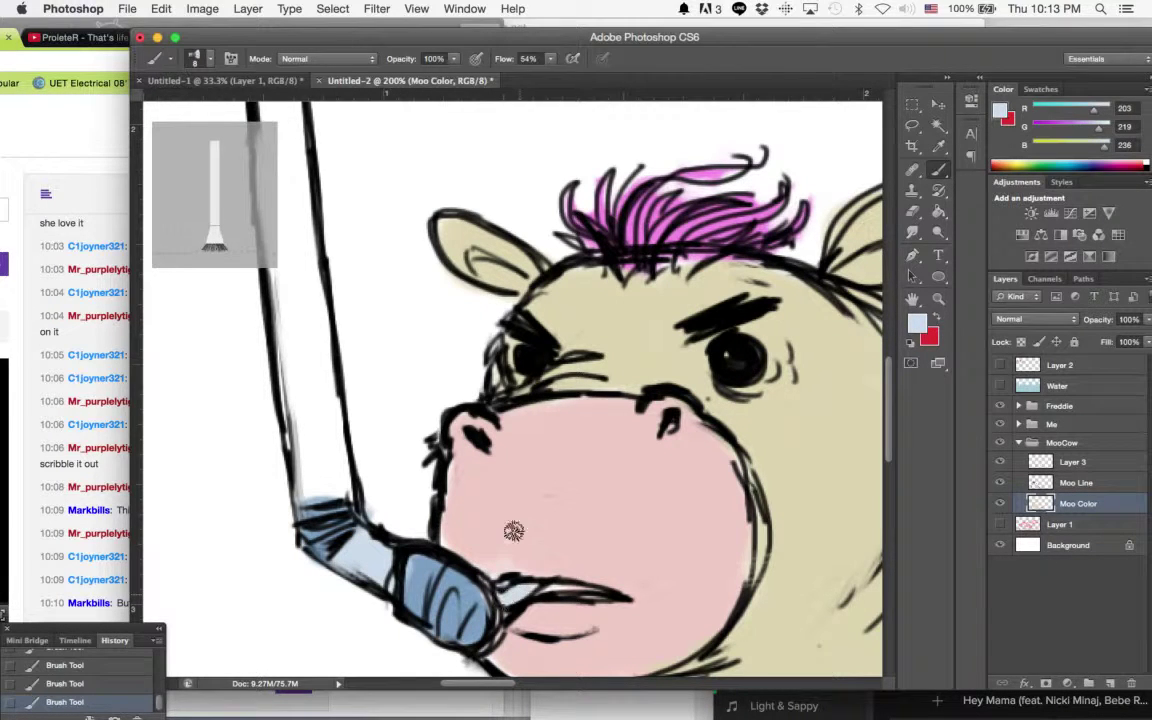
Step: Fill the snorkel's long upright tube with the same light blue, from the bend up to its open end
{"action": "left_click_drag", "start_coordinate": [496, 333], "coordinate": [578, 415]}
{"action": "scroll", "coordinate": [578, 410], "scroll_direction": "up", "scroll_amount": 1}
{"action": "mouse_move", "coordinate": [406, 442]}
{"action": "left_mouse_down"}
{"action": "mouse_move", "coordinate": [393, 450]}
{"action": "mouse_move", "coordinate": [440, 598]}
{"action": "mouse_move", "coordinate": [405, 450]}
{"action": "left_mouse_up"}
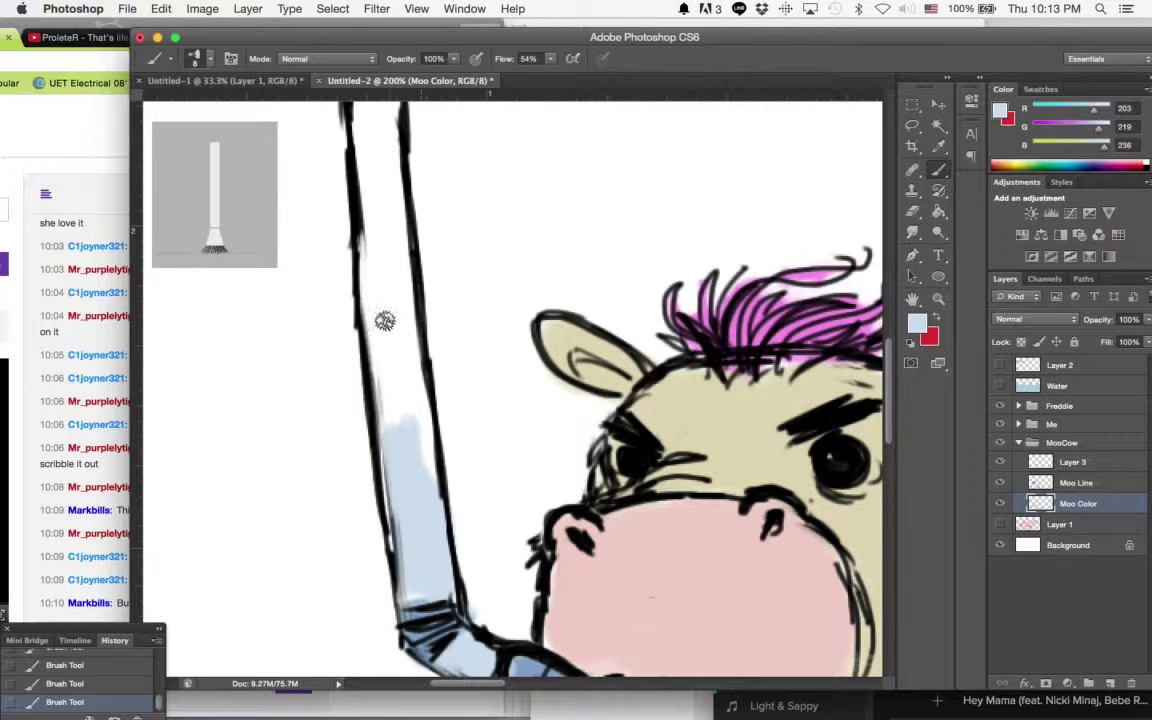
{"action": "mouse_move", "coordinate": [386, 321]}
{"action": "left_mouse_down"}
{"action": "mouse_move", "coordinate": [402, 277]}
{"action": "mouse_move", "coordinate": [417, 418]}
{"action": "mouse_move", "coordinate": [395, 410]}
{"action": "mouse_move", "coordinate": [378, 243]}
{"action": "mouse_move", "coordinate": [382, 325]}
{"action": "mouse_move", "coordinate": [373, 292]}
{"action": "left_mouse_up"}
{"action": "left_click_drag", "start_coordinate": [424, 225], "coordinate": [448, 438]}
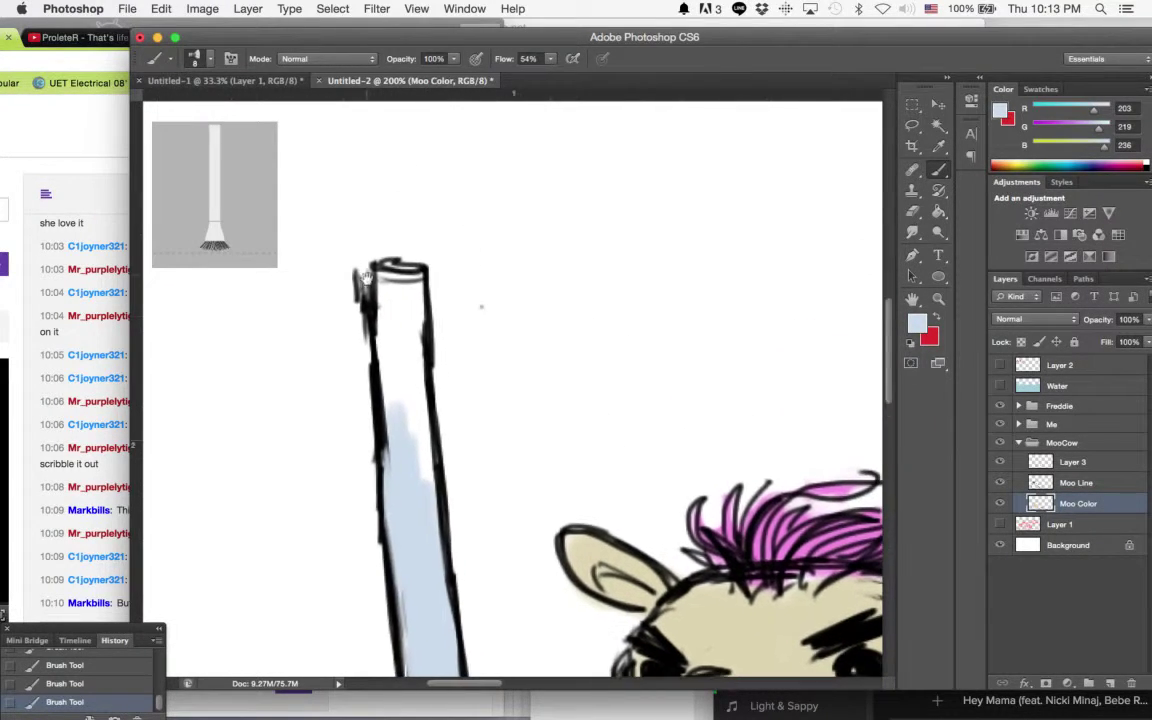
{"action": "mouse_move", "coordinate": [380, 326]}
{"action": "left_mouse_down"}
{"action": "mouse_move", "coordinate": [410, 421]}
{"action": "mouse_move", "coordinate": [410, 293]}
{"action": "mouse_move", "coordinate": [422, 345]}
{"action": "mouse_move", "coordinate": [410, 449]}
{"action": "mouse_move", "coordinate": [386, 368]}
{"action": "left_mouse_up"}
Step: Bring the whole drawing into view and show the Water layer
{"action": "left_click", "coordinate": [938, 300]}
{"action": "left_click", "coordinate": [751, 328]}
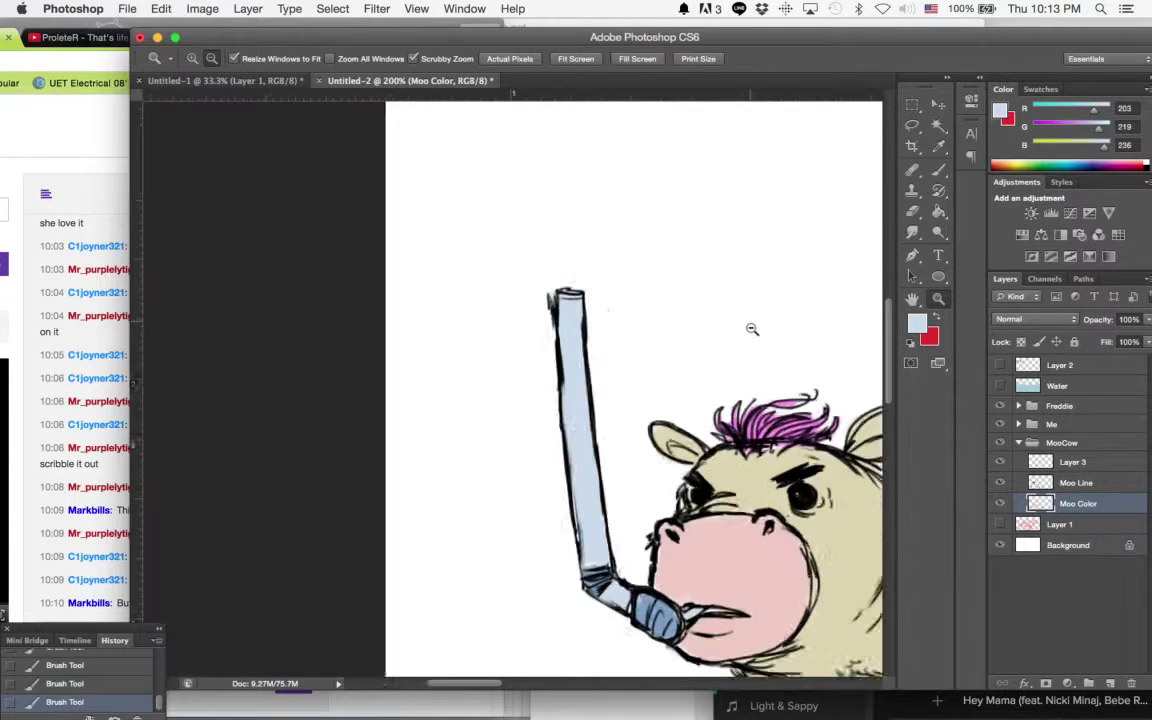
{"action": "left_click", "coordinate": [754, 321]}
{"action": "left_click", "coordinate": [758, 317]}
{"action": "left_click_drag", "start_coordinate": [729, 309], "coordinate": [485, 256]}
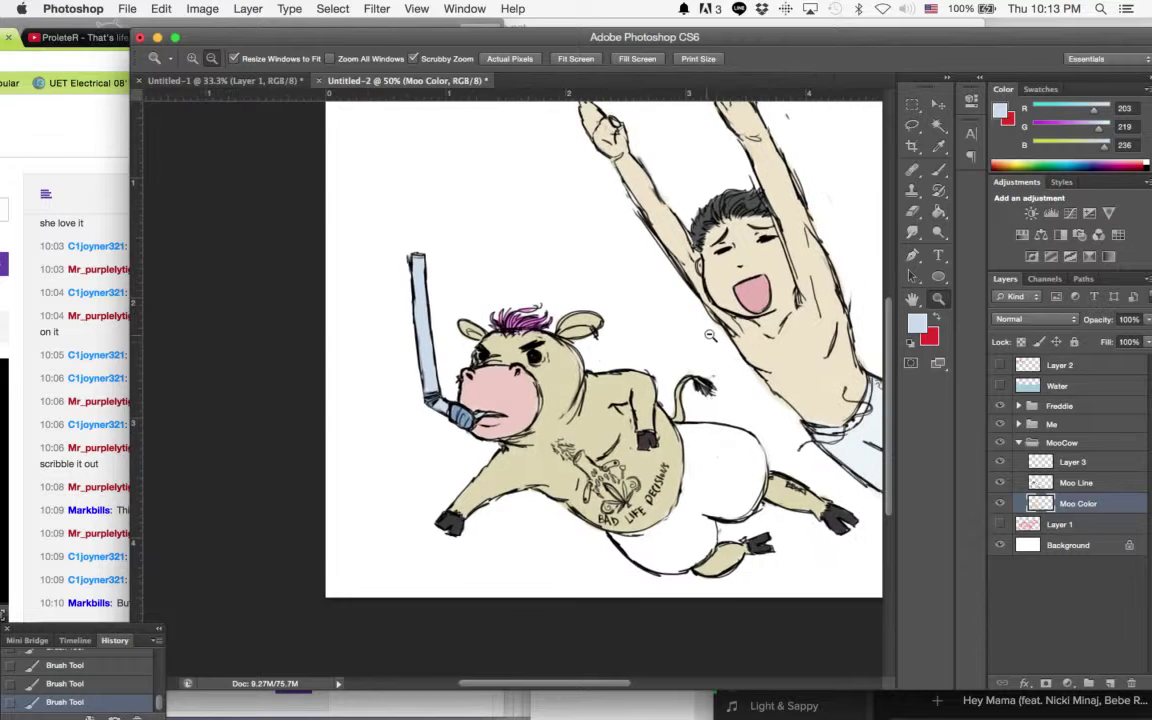
{"action": "left_click", "coordinate": [618, 276], "text": "alt"}
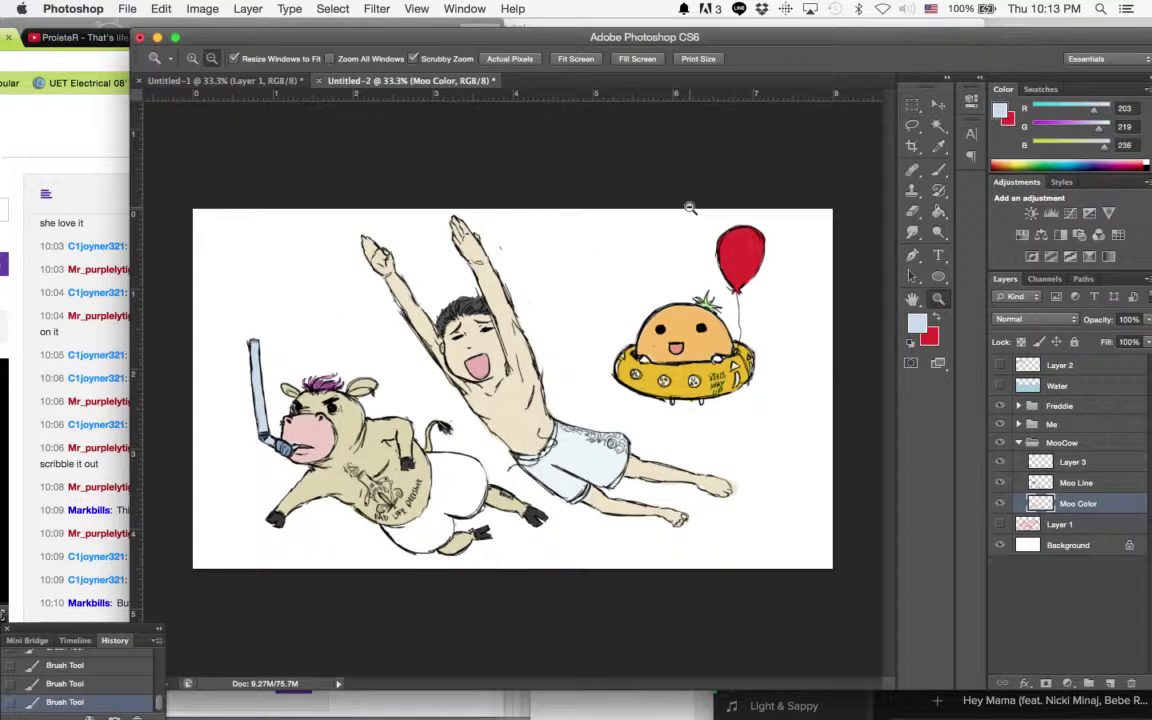
{"action": "left_click", "coordinate": [1000, 386]}
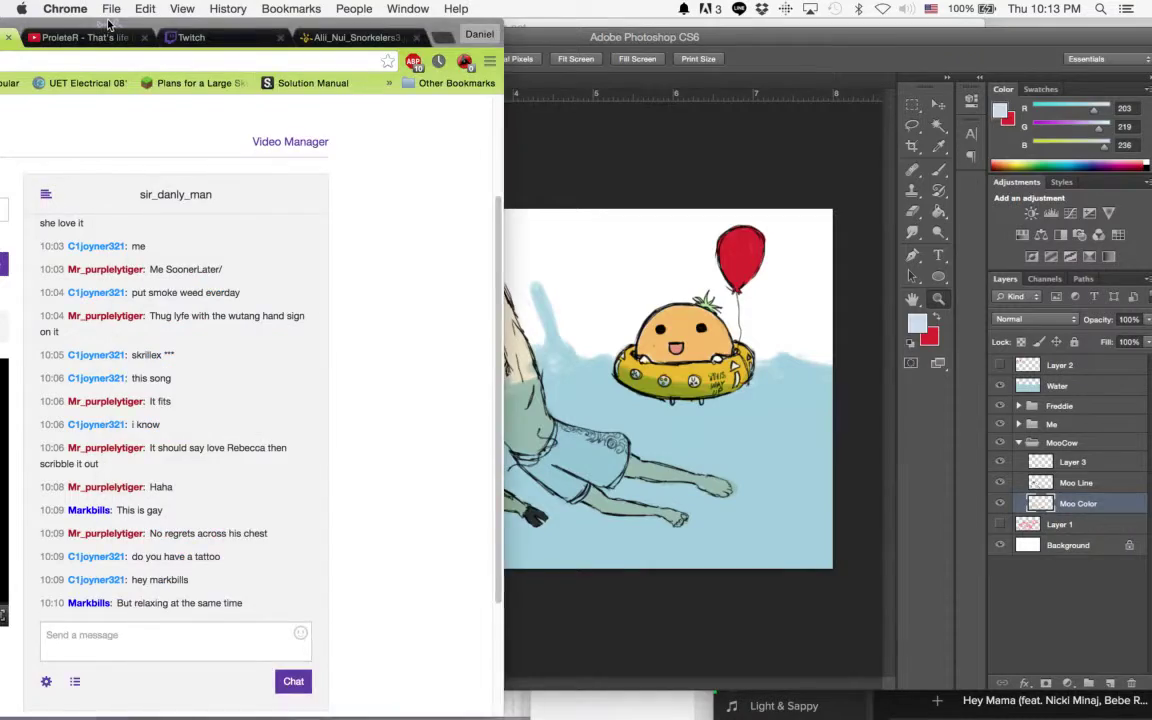
Step: Switch to the Chrome window, shift it aside, and return to Photoshop
{"action": "left_click_drag", "start_coordinate": [120, 48], "coordinate": [75, 6]}
{"action": "left_click", "coordinate": [533, 371]}
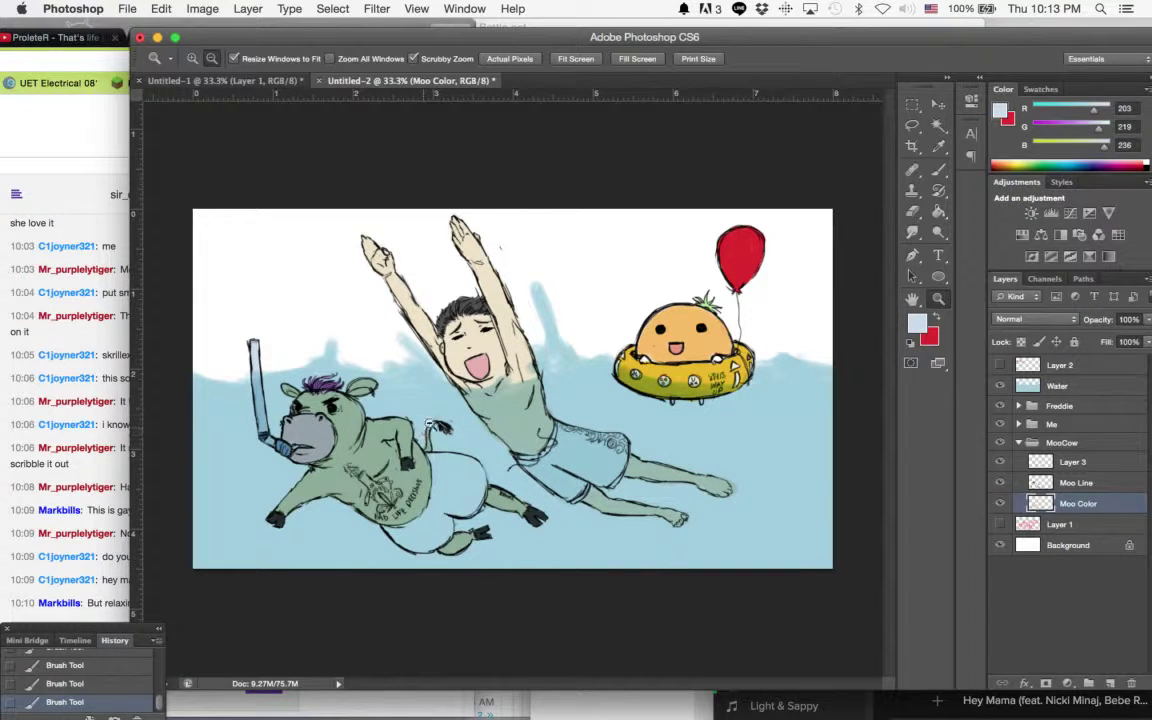
Step: Examine the cow and its snorkel up close with the Water layer shown
{"action": "left_click", "coordinate": [255, 421]}
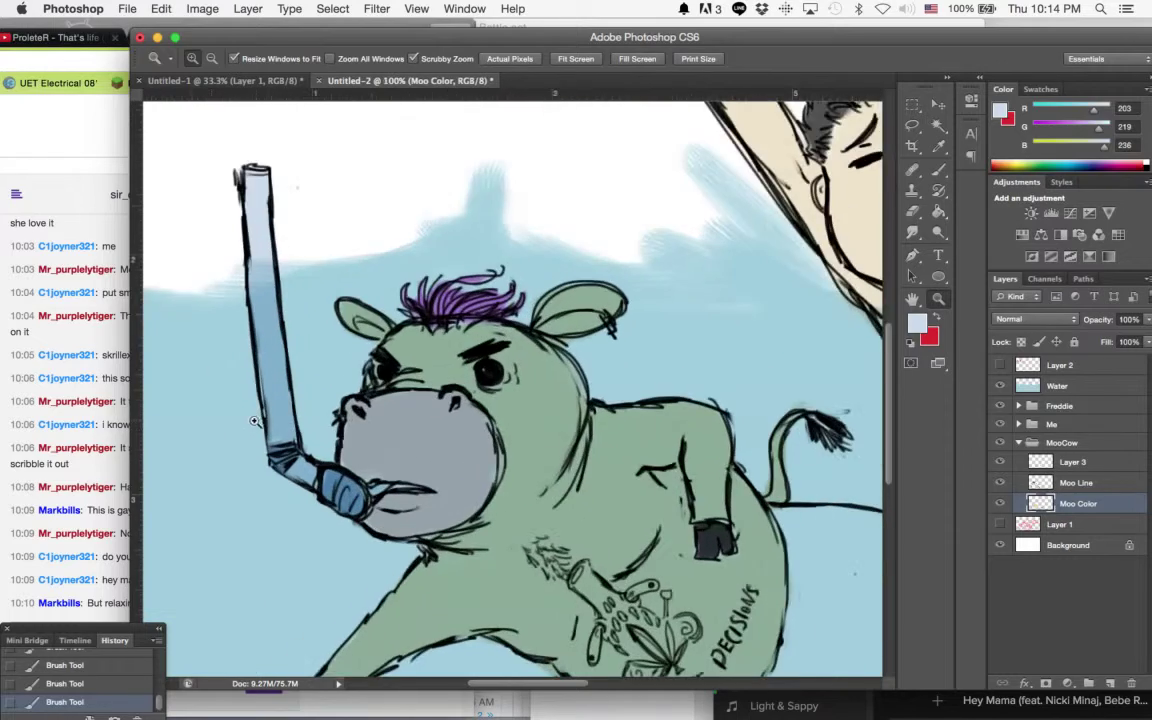
{"action": "left_click", "coordinate": [267, 416]}
{"action": "left_click", "coordinate": [507, 459], "text": "alt"}
{"action": "left_click", "coordinate": [507, 459], "text": "alt"}
{"action": "left_click", "coordinate": [507, 459], "text": "alt"}
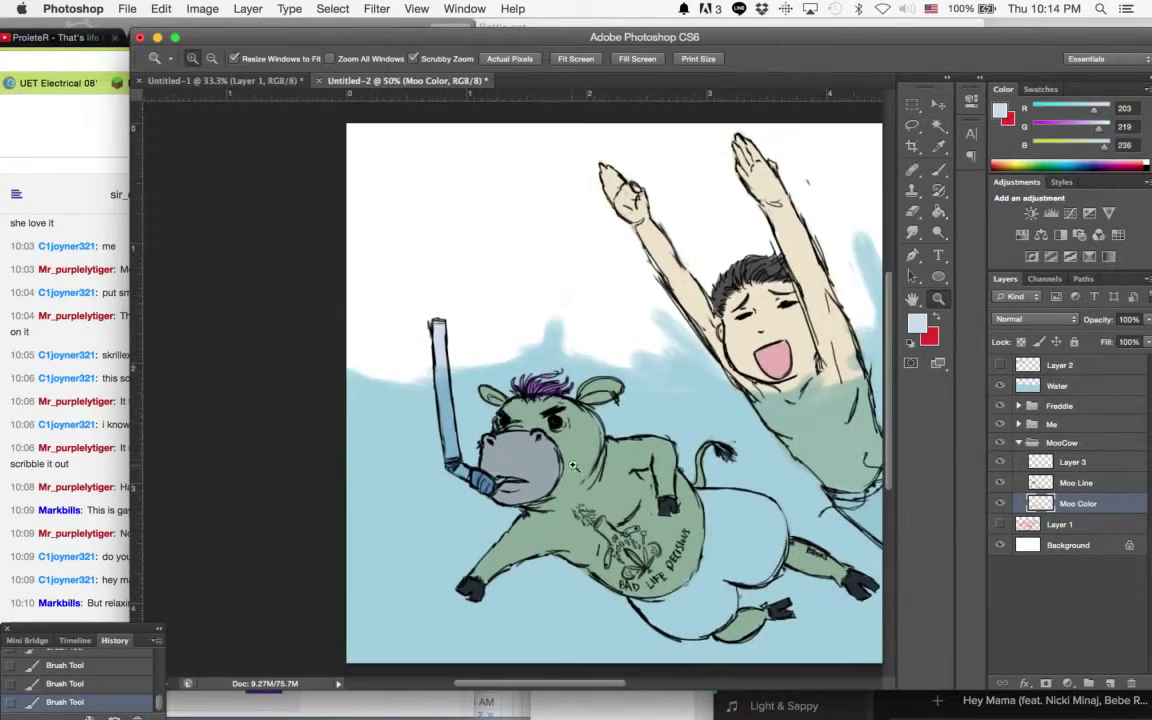
Step: Hide the Water layer after checking the cow against the rest of the scene
{"action": "left_click", "coordinate": [584, 467]}
{"action": "scroll", "coordinate": [640, 515], "scroll_direction": "down", "scroll_amount": 3}
{"action": "left_click", "coordinate": [659, 534], "text": "alt"}
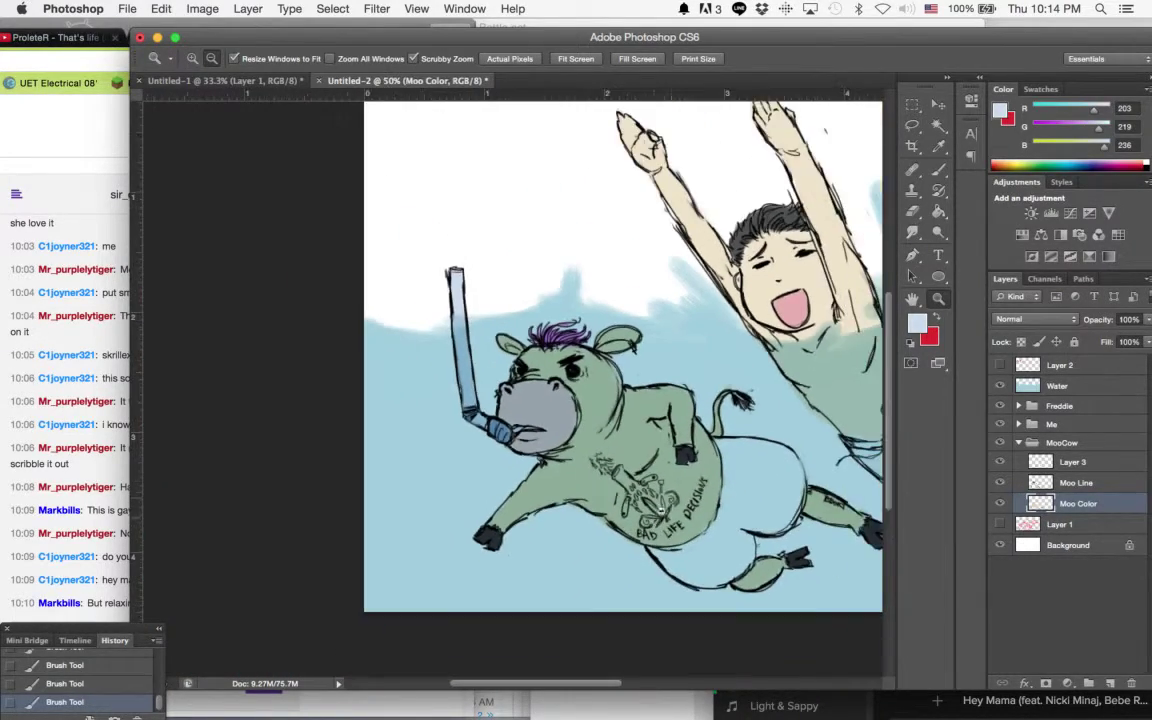
{"action": "left_click", "coordinate": [665, 530], "text": "alt"}
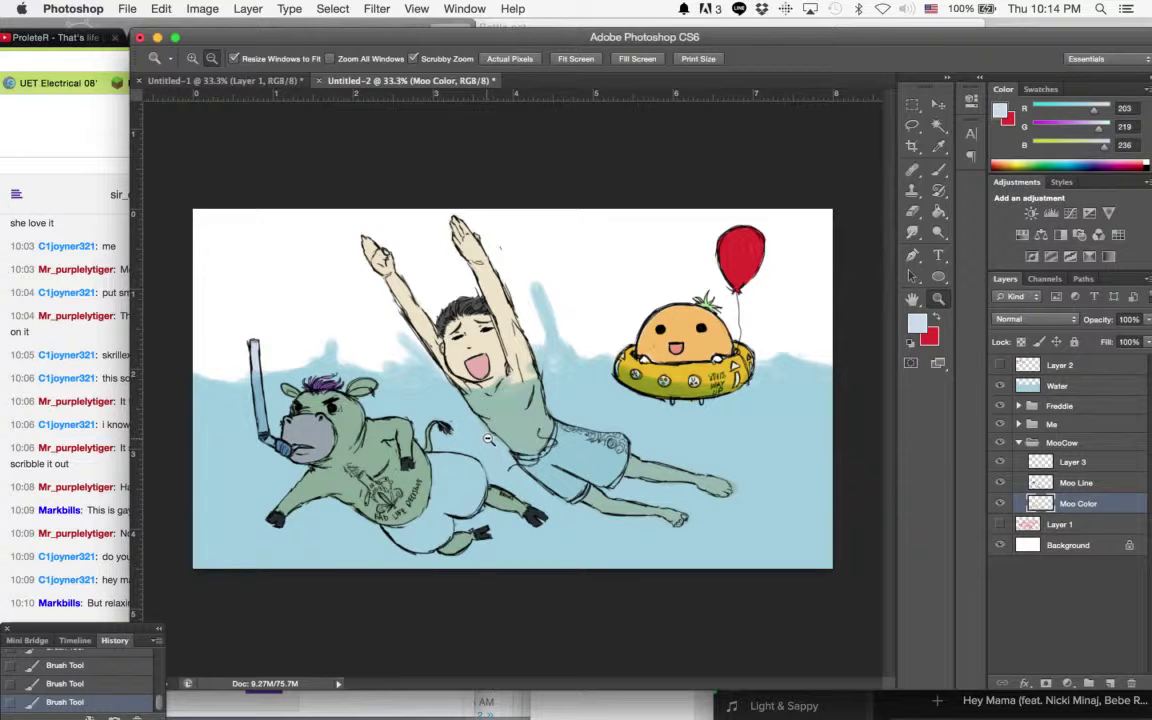
{"action": "left_click", "coordinate": [489, 438]}
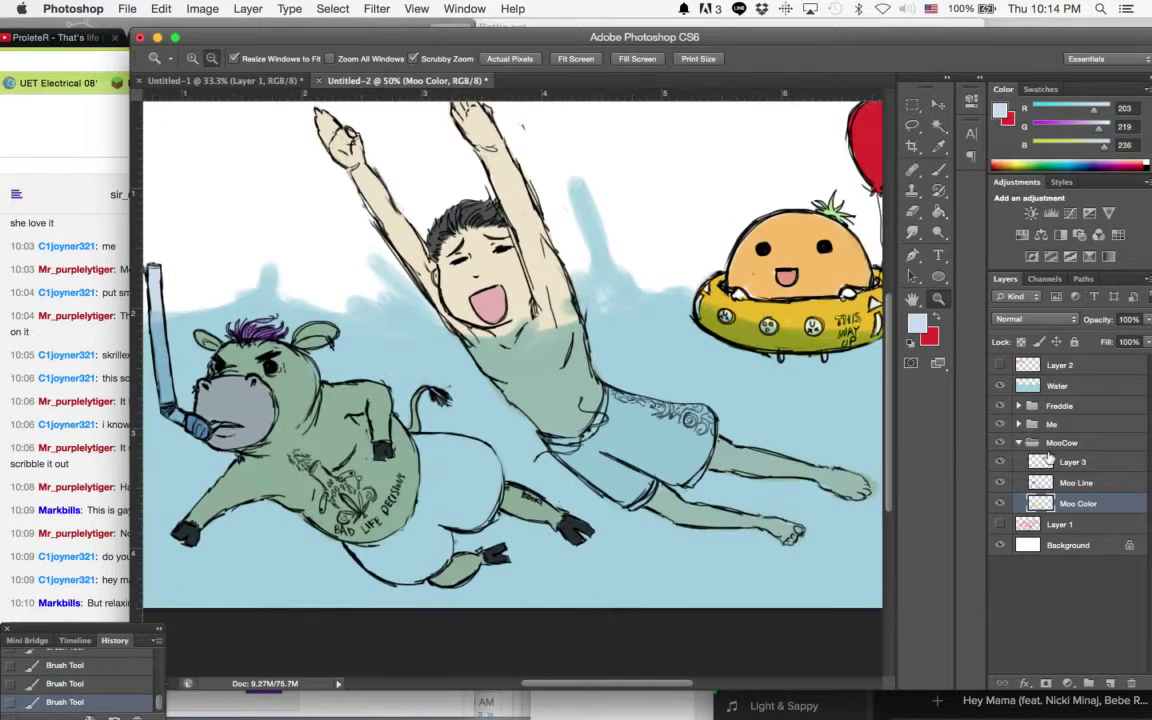
{"action": "left_click", "coordinate": [1001, 387]}
{"action": "left_click", "coordinate": [475, 436]}
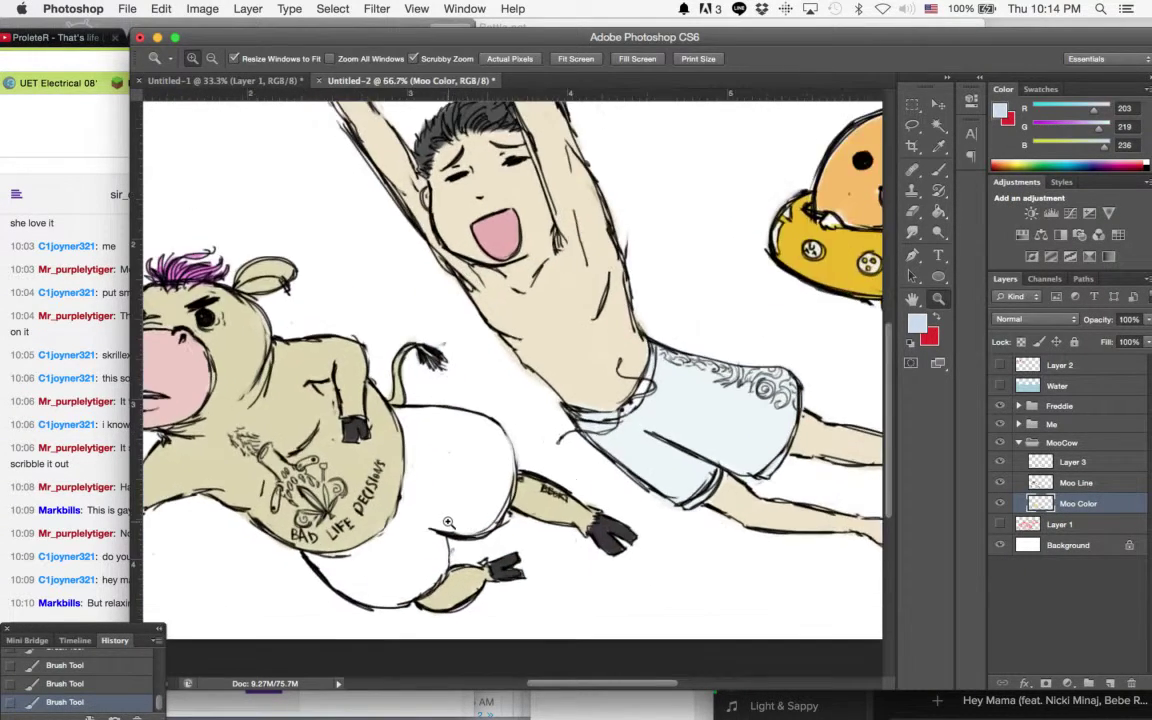
Step: Set the foreground colour to a muted crimson, #b94659
{"action": "left_click", "coordinate": [919, 322]}
{"action": "left_click", "coordinate": [941, 338]}
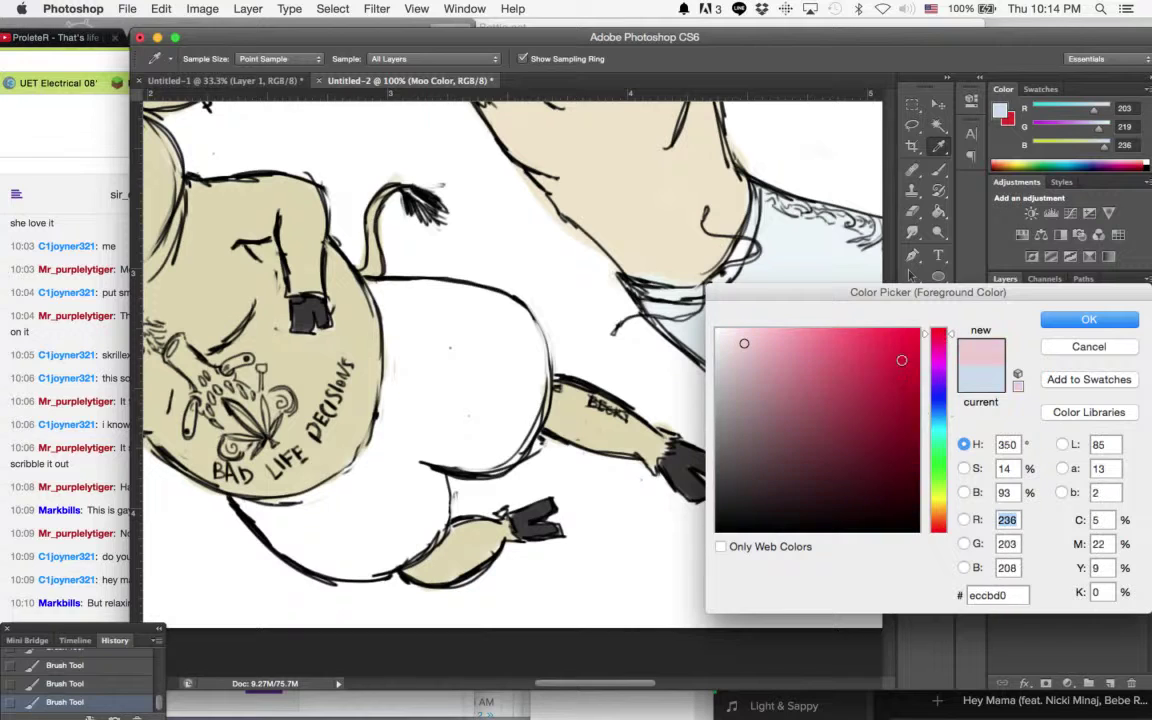
{"action": "left_click", "coordinate": [861, 353]}
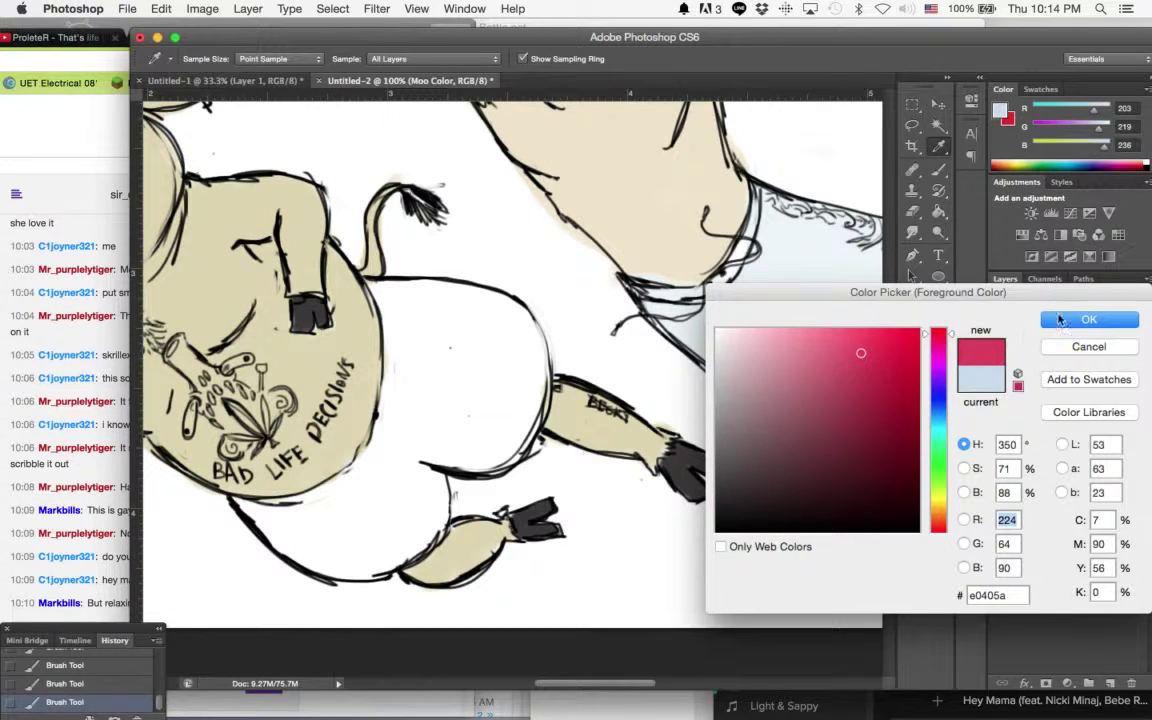
{"action": "left_click_drag", "start_coordinate": [836, 365], "coordinate": [842, 384]}
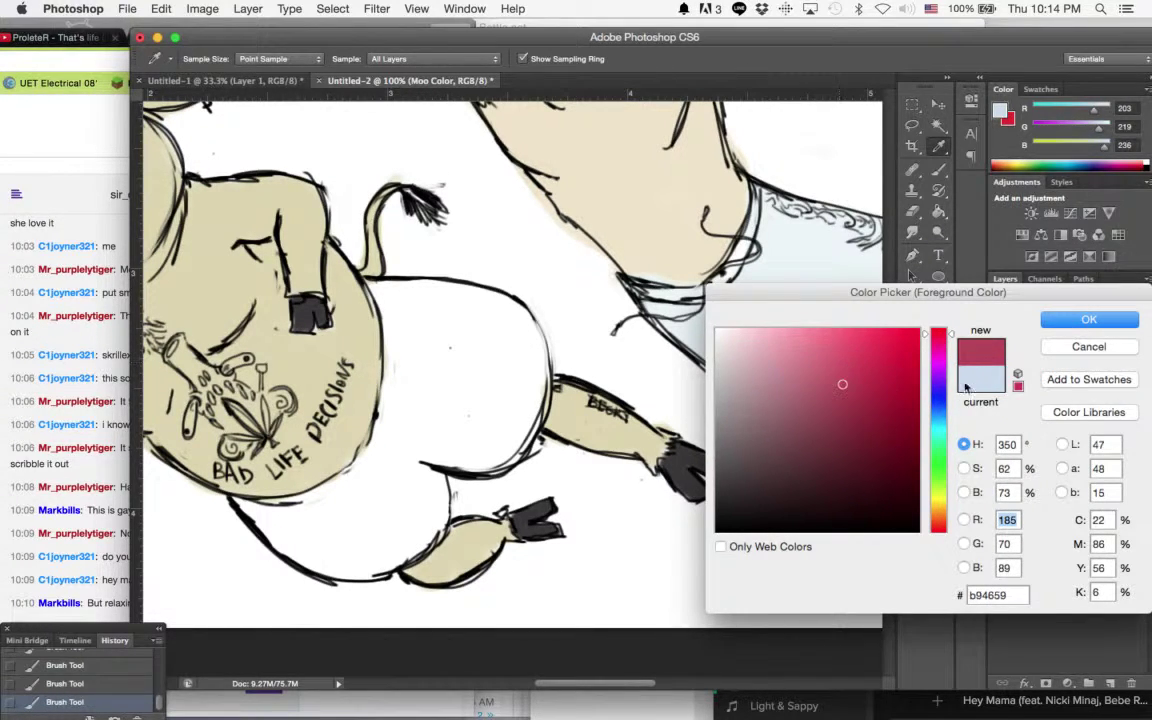
{"action": "left_click", "coordinate": [1086, 320]}
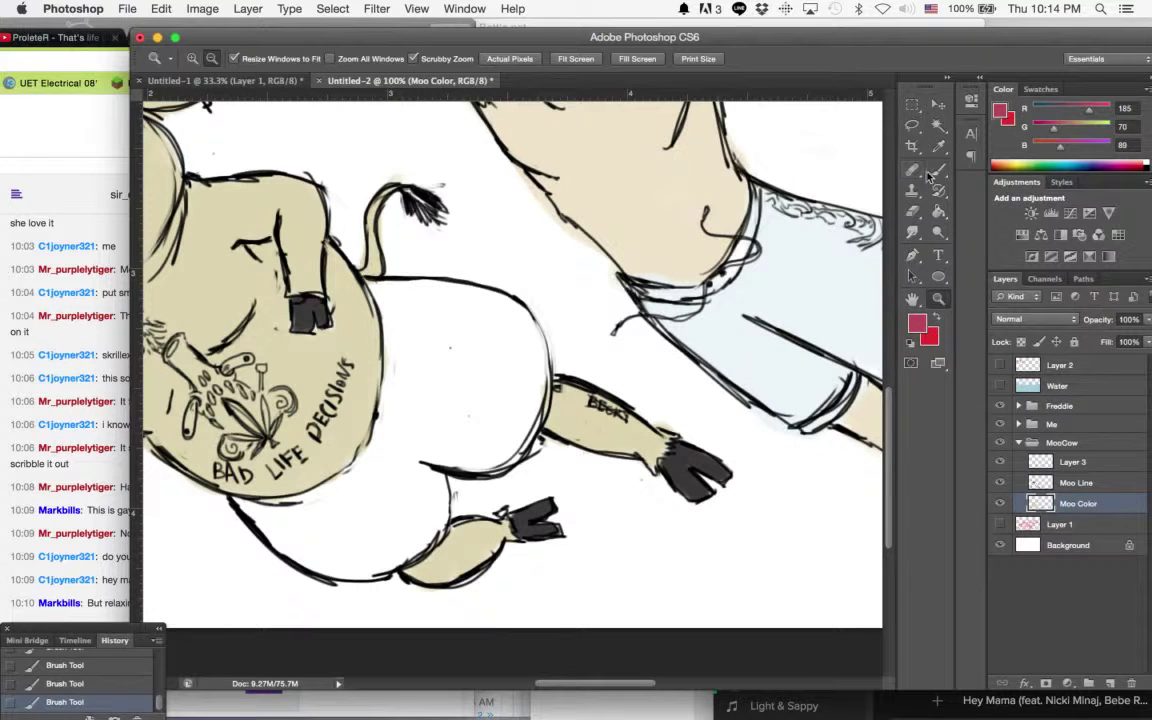
Step: Change the foreground colour to a medium blue, #4661b9
{"action": "left_click", "coordinate": [926, 324]}
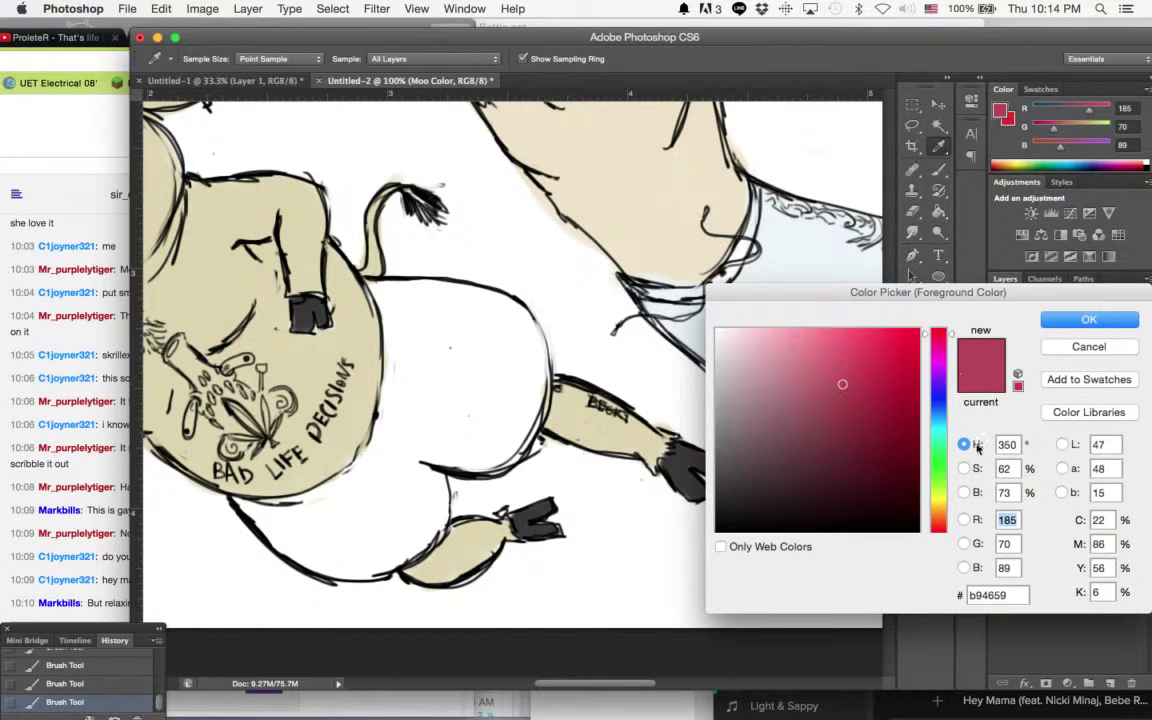
{"action": "left_click_drag", "start_coordinate": [944, 510], "coordinate": [948, 510]}
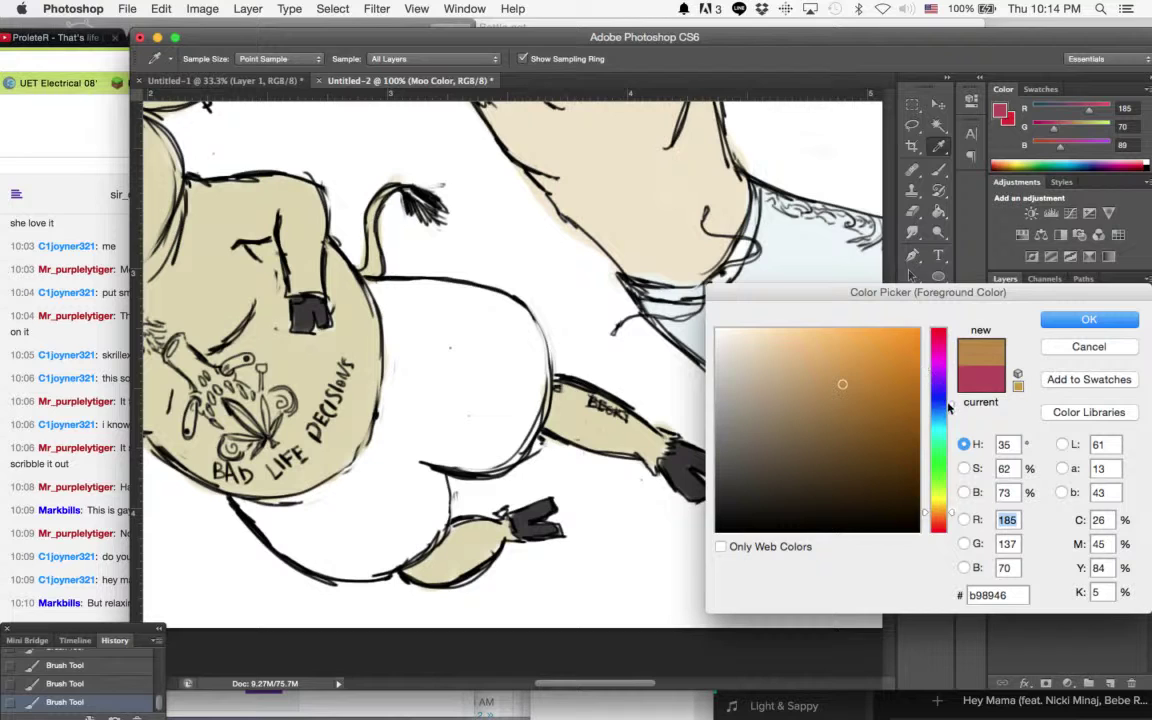
{"action": "left_click", "coordinate": [949, 405]}
{"action": "left_click", "coordinate": [1080, 316]}
{"action": "left_click", "coordinate": [1072, 322]}
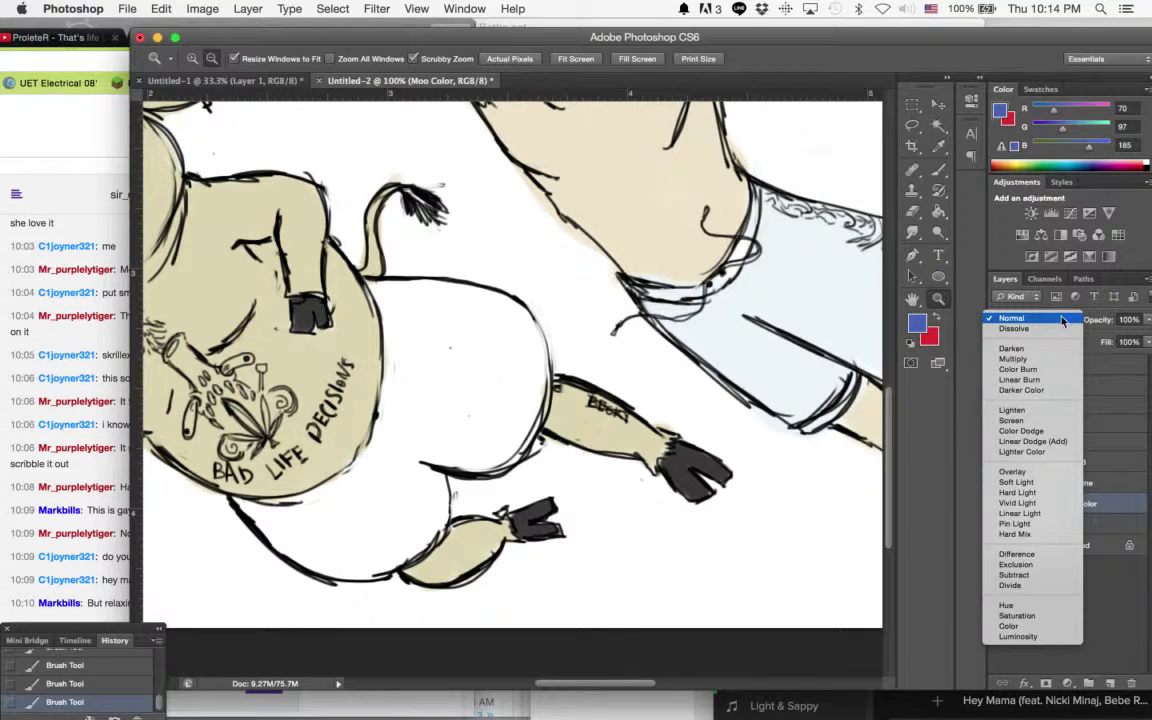
{"action": "left_click", "coordinate": [928, 445]}
Step: Paint both legs of the cow's shorts solid blue with the Brush tool at 28 px
{"action": "left_click", "coordinate": [942, 170]}
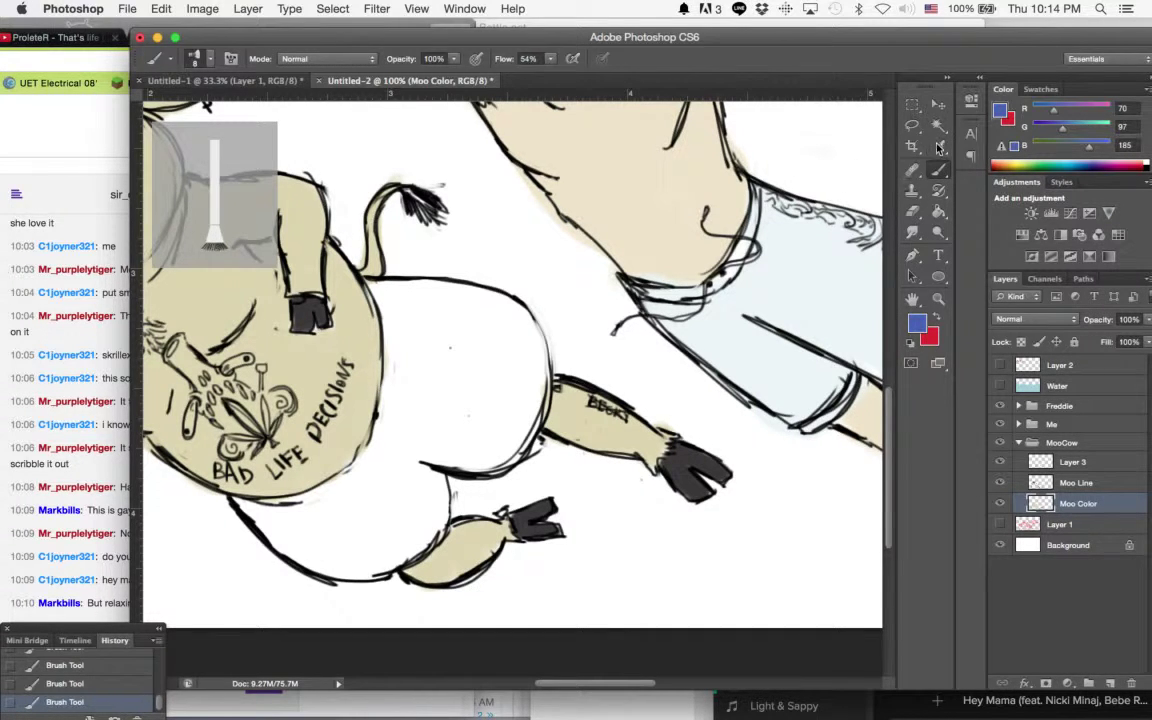
{"action": "left_click", "coordinate": [195, 56]}
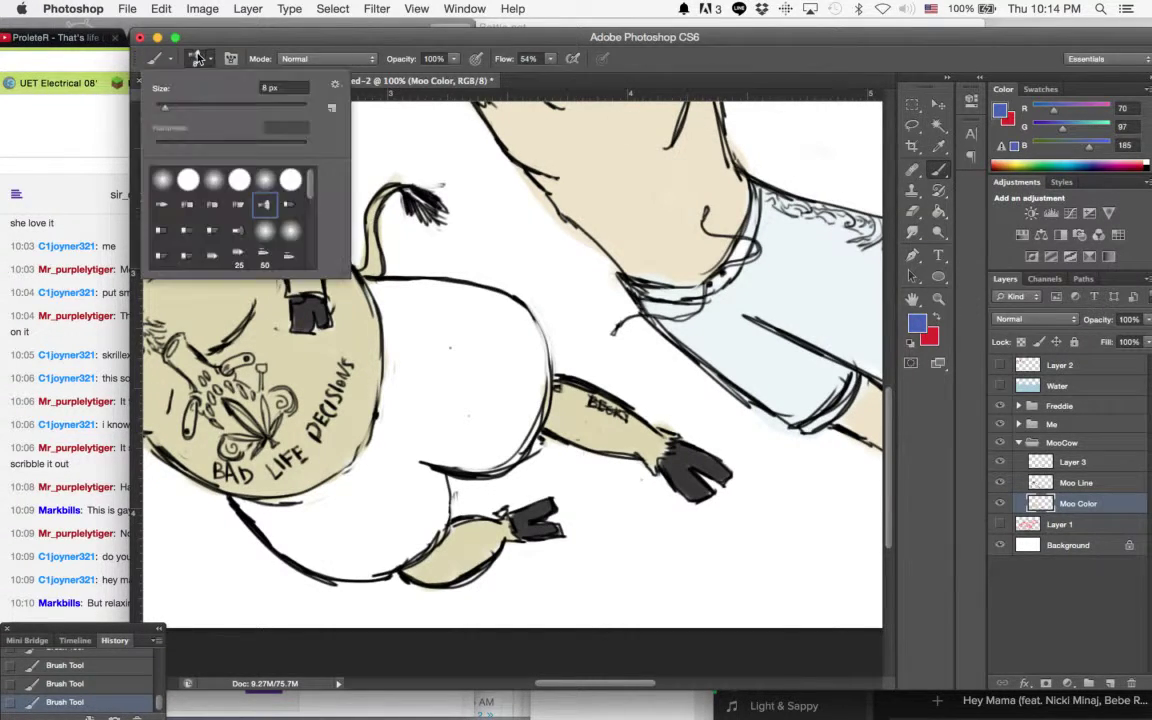
{"action": "left_click", "coordinate": [189, 106]}
{"action": "left_click", "coordinate": [232, 37]}
{"action": "mouse_move", "coordinate": [428, 284]}
{"action": "left_mouse_down"}
{"action": "mouse_move", "coordinate": [454, 399]}
{"action": "mouse_move", "coordinate": [464, 324]}
{"action": "mouse_move", "coordinate": [515, 370]}
{"action": "mouse_move", "coordinate": [512, 320]}
{"action": "mouse_move", "coordinate": [532, 388]}
{"action": "mouse_move", "coordinate": [514, 436]}
{"action": "mouse_move", "coordinate": [524, 424]}
{"action": "mouse_move", "coordinate": [467, 455]}
{"action": "mouse_move", "coordinate": [442, 415]}
{"action": "mouse_move", "coordinate": [456, 419]}
{"action": "mouse_move", "coordinate": [460, 429]}
{"action": "mouse_move", "coordinate": [406, 424]}
{"action": "mouse_move", "coordinate": [435, 505]}
{"action": "mouse_move", "coordinate": [401, 555]}
{"action": "mouse_move", "coordinate": [380, 560]}
{"action": "mouse_move", "coordinate": [369, 497]}
{"action": "mouse_move", "coordinate": [372, 513]}
{"action": "mouse_move", "coordinate": [324, 560]}
{"action": "mouse_move", "coordinate": [246, 515]}
{"action": "mouse_move", "coordinate": [298, 524]}
{"action": "mouse_move", "coordinate": [355, 508]}
{"action": "mouse_move", "coordinate": [264, 532]}
{"action": "mouse_move", "coordinate": [255, 529]}
{"action": "mouse_move", "coordinate": [320, 516]}
{"action": "mouse_move", "coordinate": [248, 521]}
{"action": "mouse_move", "coordinate": [362, 484]}
{"action": "mouse_move", "coordinate": [400, 452]}
{"action": "mouse_move", "coordinate": [329, 505]}
{"action": "mouse_move", "coordinate": [383, 455]}
{"action": "mouse_move", "coordinate": [406, 392]}
{"action": "mouse_move", "coordinate": [380, 449]}
{"action": "mouse_move", "coordinate": [408, 335]}
{"action": "mouse_move", "coordinate": [380, 288]}
{"action": "mouse_move", "coordinate": [424, 287]}
{"action": "mouse_move", "coordinate": [408, 314]}
{"action": "mouse_move", "coordinate": [383, 298]}
{"action": "mouse_move", "coordinate": [454, 307]}
{"action": "mouse_move", "coordinate": [332, 524]}
{"action": "mouse_move", "coordinate": [362, 507]}
{"action": "mouse_move", "coordinate": [357, 568]}
{"action": "mouse_move", "coordinate": [400, 400]}
{"action": "left_mouse_up"}
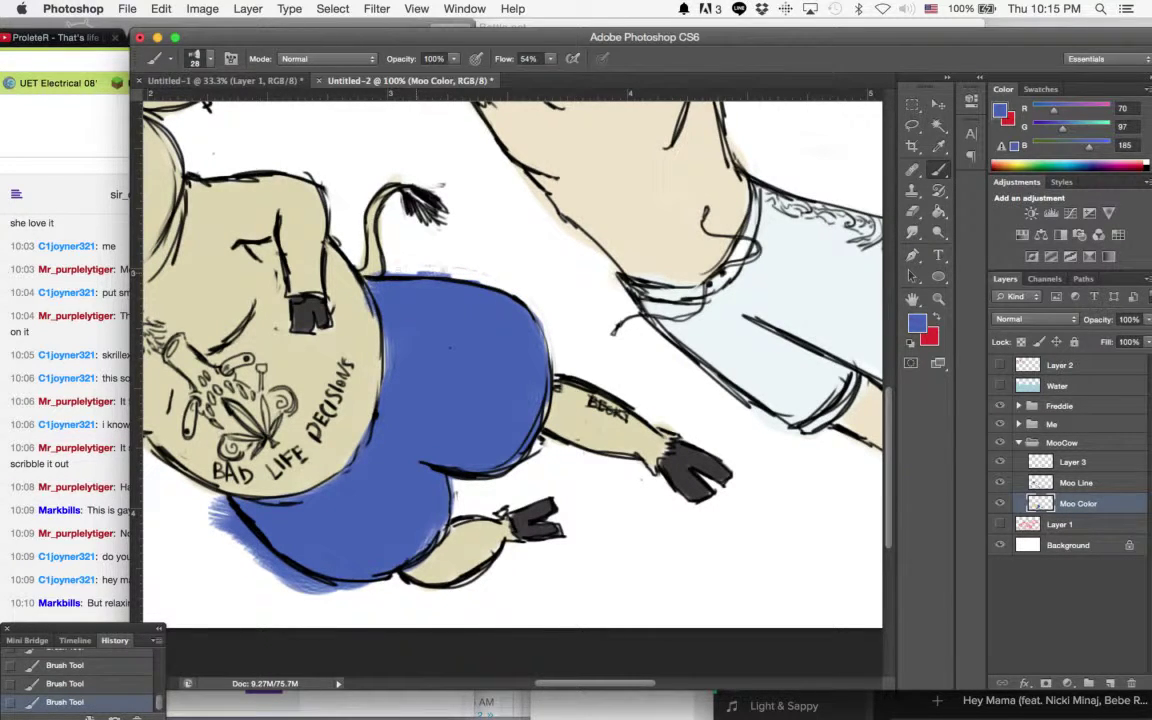
Step: Erase the blue overspill outside the shorts' outline and touch up the fill near the lower leg
{"action": "left_click_drag", "start_coordinate": [463, 257], "coordinate": [469, 257]}
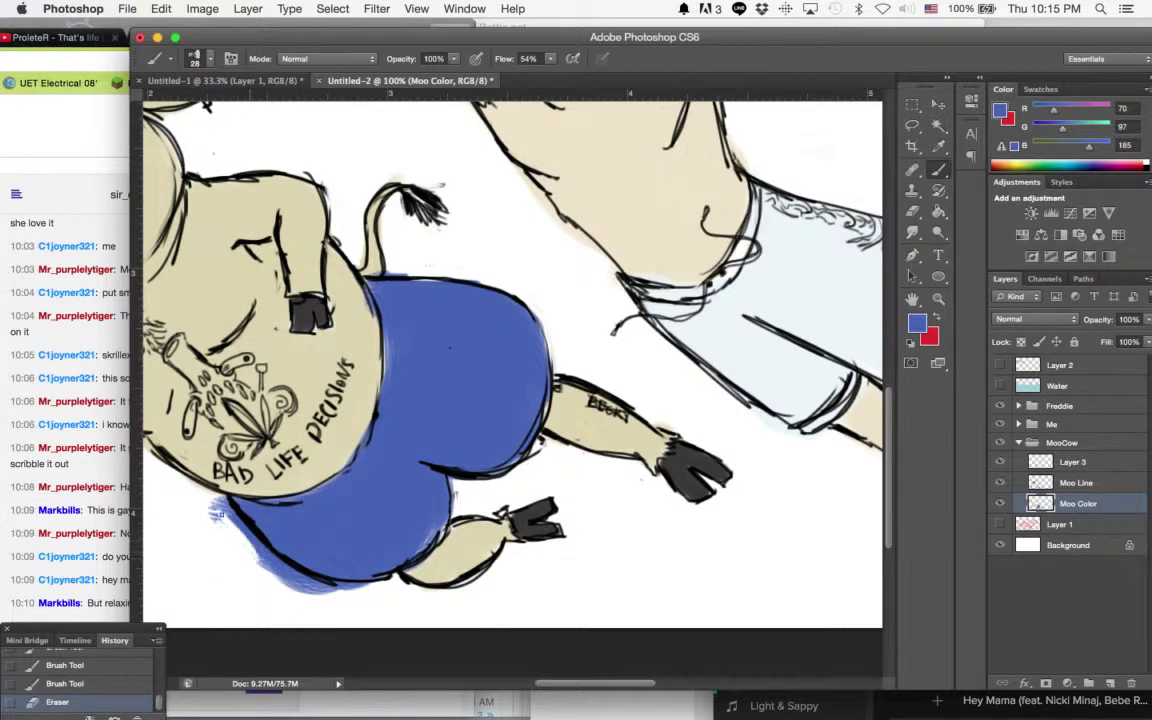
{"action": "mouse_move", "coordinate": [210, 472]}
{"action": "left_mouse_down"}
{"action": "mouse_move", "coordinate": [258, 515]}
{"action": "mouse_move", "coordinate": [305, 530]}
{"action": "left_mouse_up"}
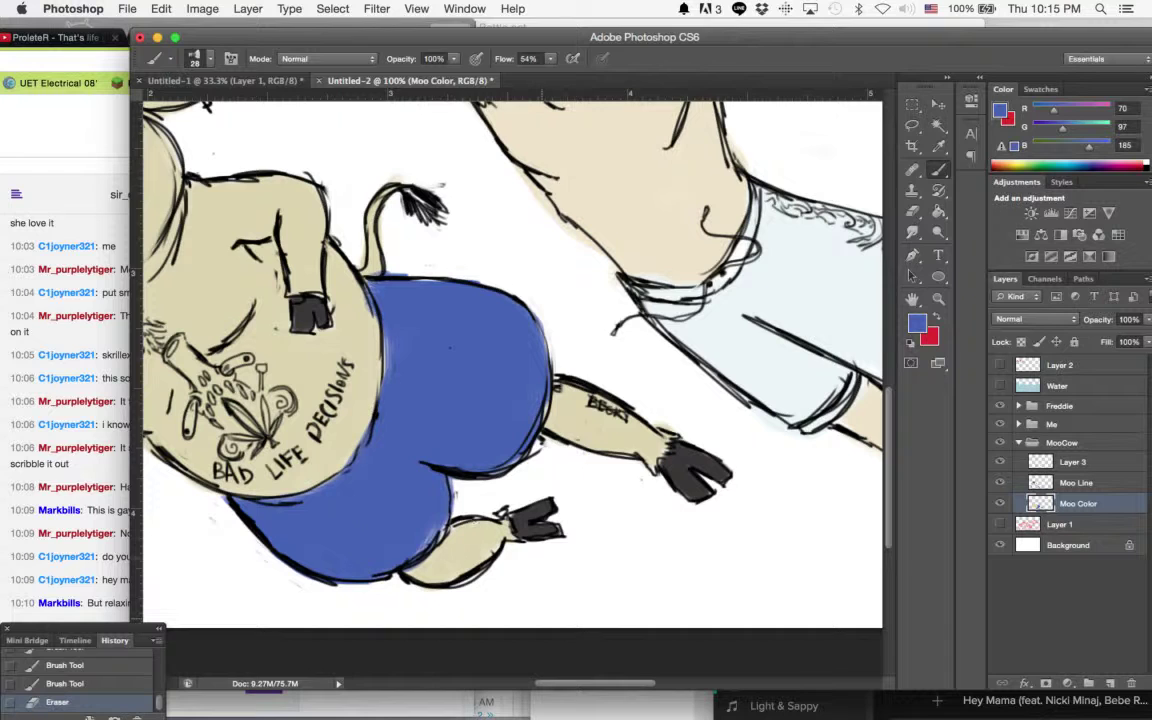
{"action": "left_click_drag", "start_coordinate": [413, 528], "coordinate": [438, 525]}
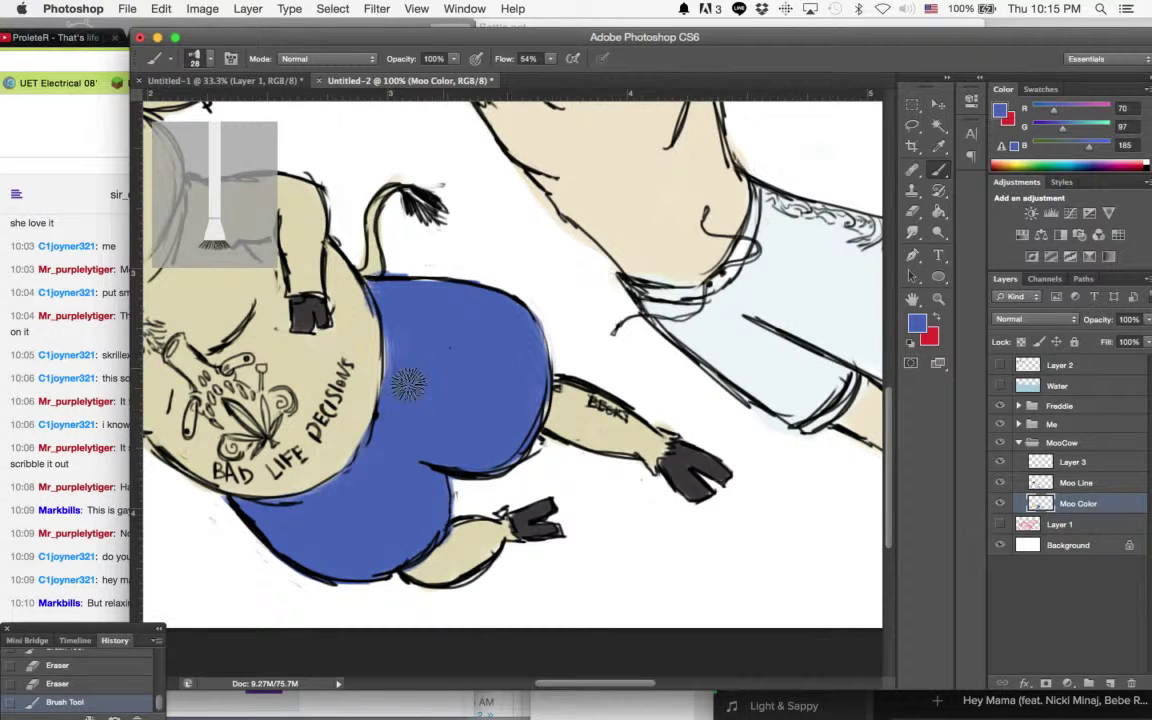
Step: Set the foreground colour to pale grey #b8bbc8 and the brush size to 10 px
{"action": "mouse_move", "coordinate": [408, 385]}
{"action": "left_mouse_down"}
{"action": "mouse_move", "coordinate": [540, 323]}
{"action": "mouse_move", "coordinate": [610, 308]}
{"action": "mouse_move", "coordinate": [641, 350]}
{"action": "mouse_move", "coordinate": [611, 381]}
{"action": "mouse_move", "coordinate": [620, 348]}
{"action": "left_mouse_up"}
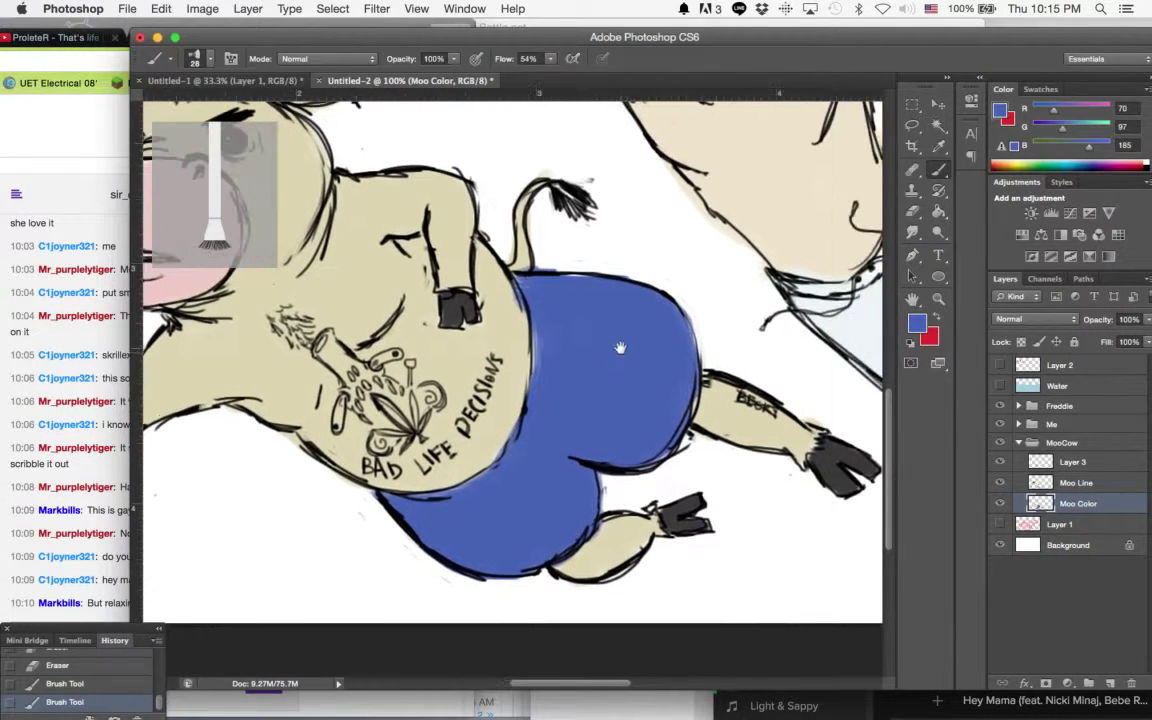
{"action": "left_click", "coordinate": [916, 322]}
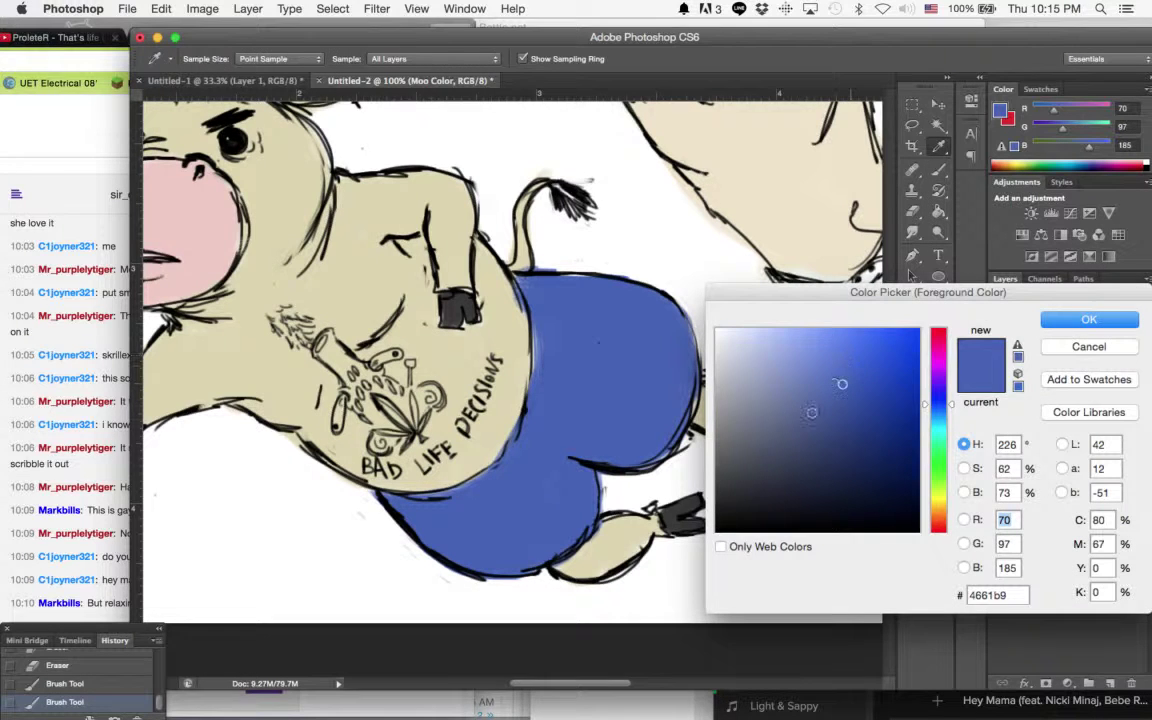
{"action": "left_click", "coordinate": [731, 372]}
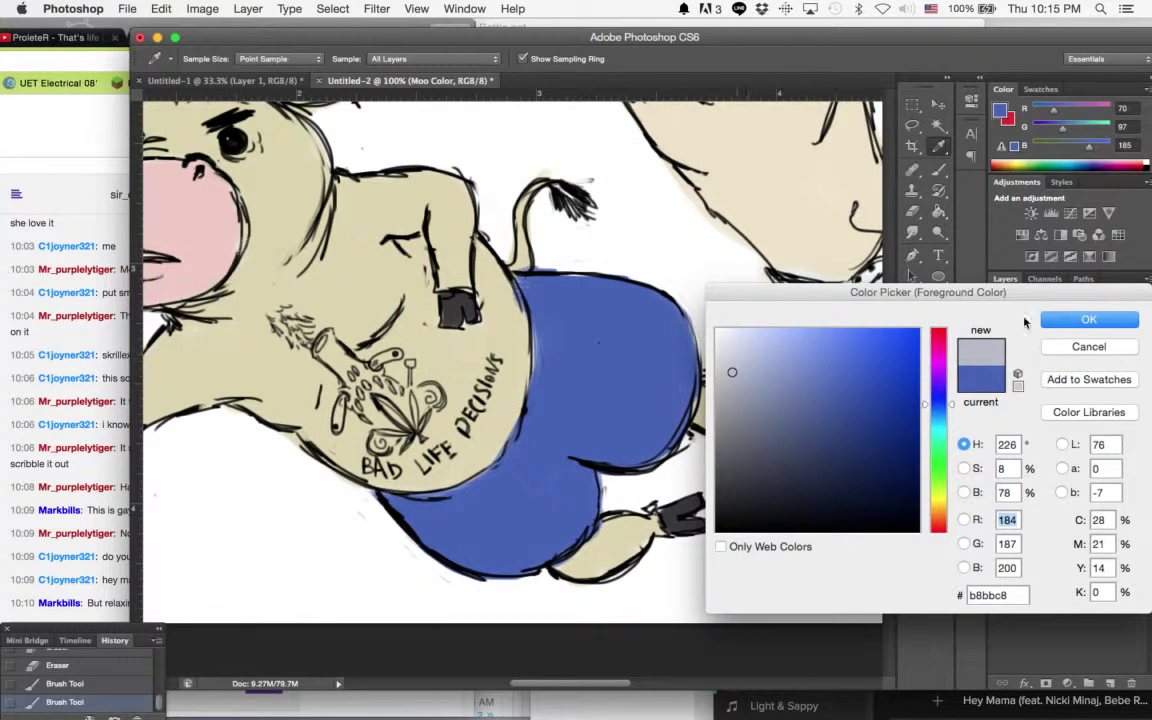
{"action": "left_click", "coordinate": [1088, 319]}
{"action": "left_click", "coordinate": [194, 58]}
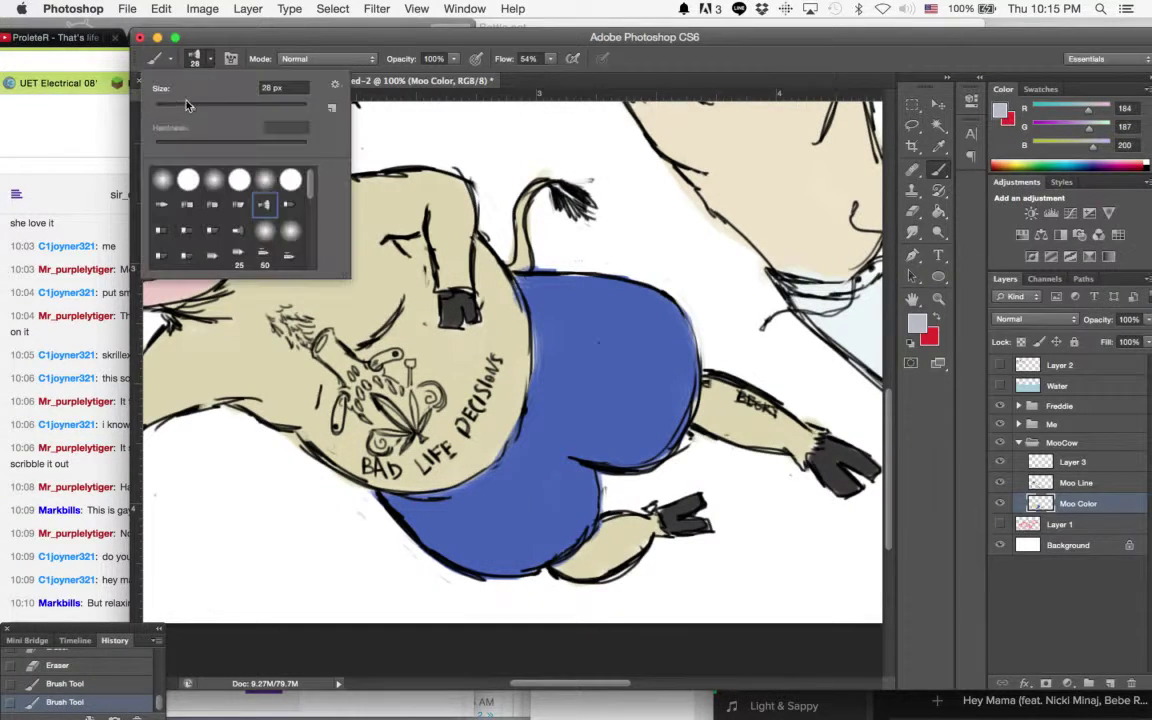
{"action": "left_click_drag", "start_coordinate": [186, 105], "coordinate": [168, 110]}
{"action": "key", "text": "Return"}
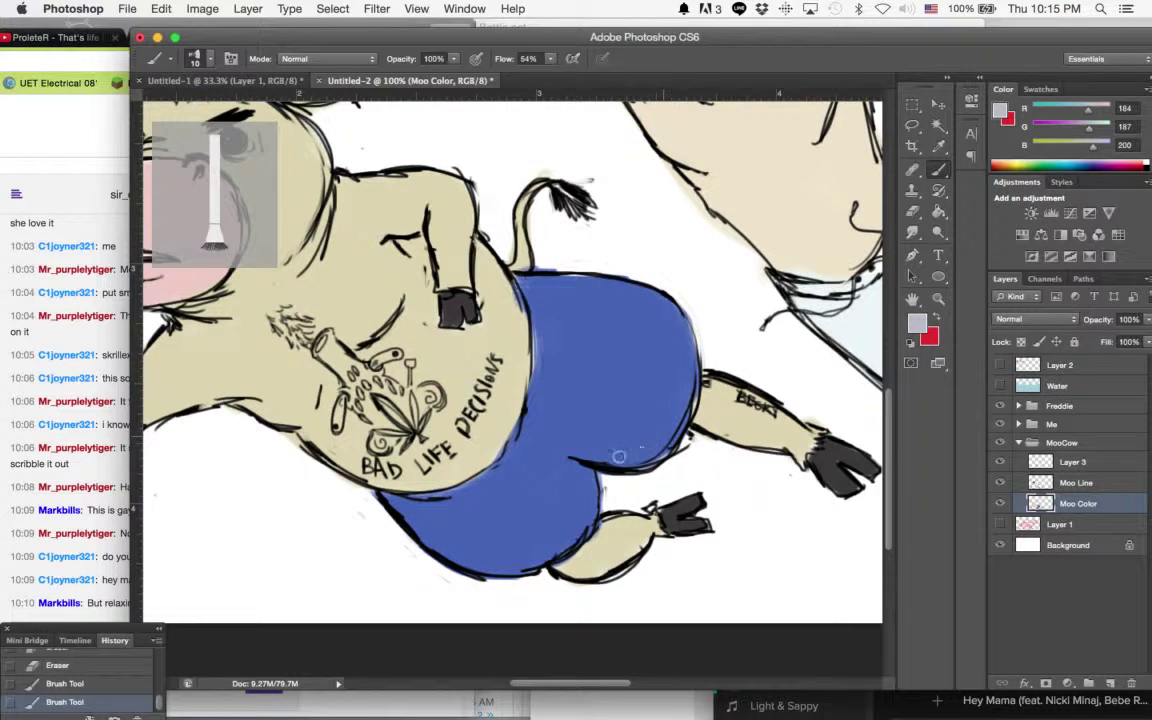
Step: Paint a wavy pale grey stripe along the hem of each leg of the blue shorts
{"action": "mouse_move", "coordinate": [615, 467]}
{"action": "left_mouse_down"}
{"action": "mouse_move", "coordinate": [632, 454]}
{"action": "mouse_move", "coordinate": [620, 457]}
{"action": "left_mouse_up"}
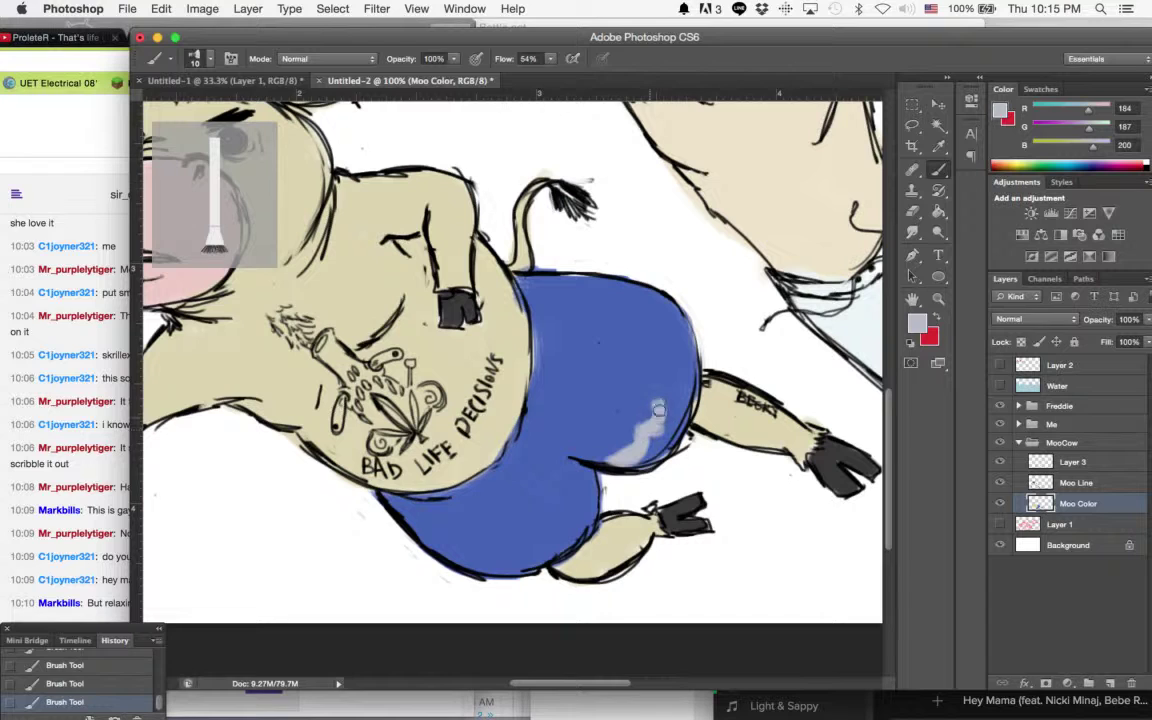
{"action": "left_click_drag", "start_coordinate": [658, 407], "coordinate": [656, 384]}
{"action": "mouse_move", "coordinate": [636, 443]}
{"action": "left_mouse_down"}
{"action": "mouse_move", "coordinate": [653, 398]}
{"action": "mouse_move", "coordinate": [646, 366]}
{"action": "mouse_move", "coordinate": [659, 352]}
{"action": "mouse_move", "coordinate": [650, 328]}
{"action": "mouse_move", "coordinate": [646, 359]}
{"action": "left_mouse_up"}
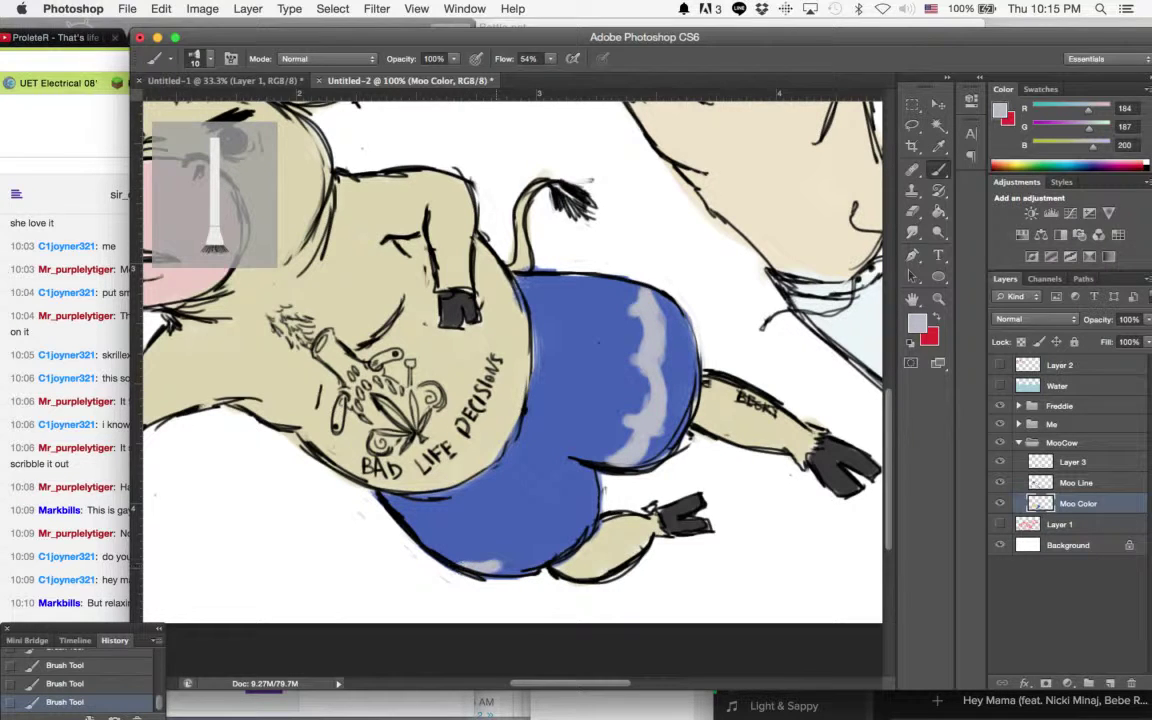
{"action": "mouse_move", "coordinate": [495, 555]}
{"action": "left_mouse_down"}
{"action": "mouse_move", "coordinate": [558, 531]}
{"action": "mouse_move", "coordinate": [588, 490]}
{"action": "left_mouse_up"}
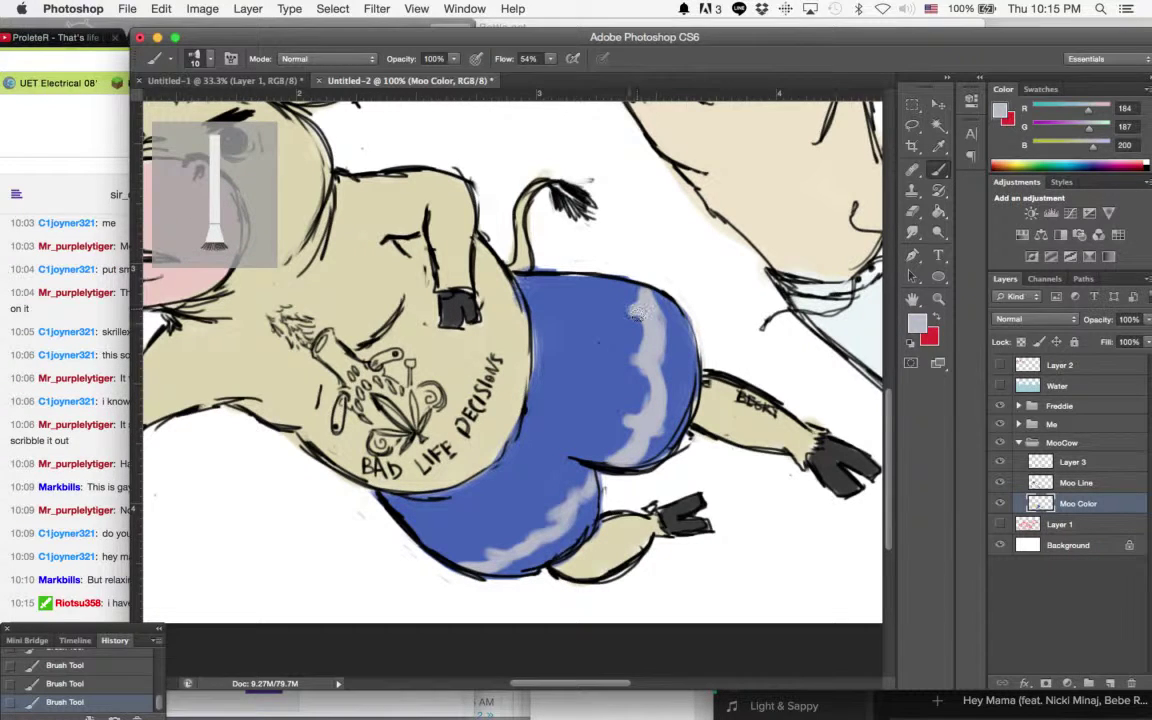
{"action": "left_click_drag", "start_coordinate": [637, 313], "coordinate": [657, 293]}
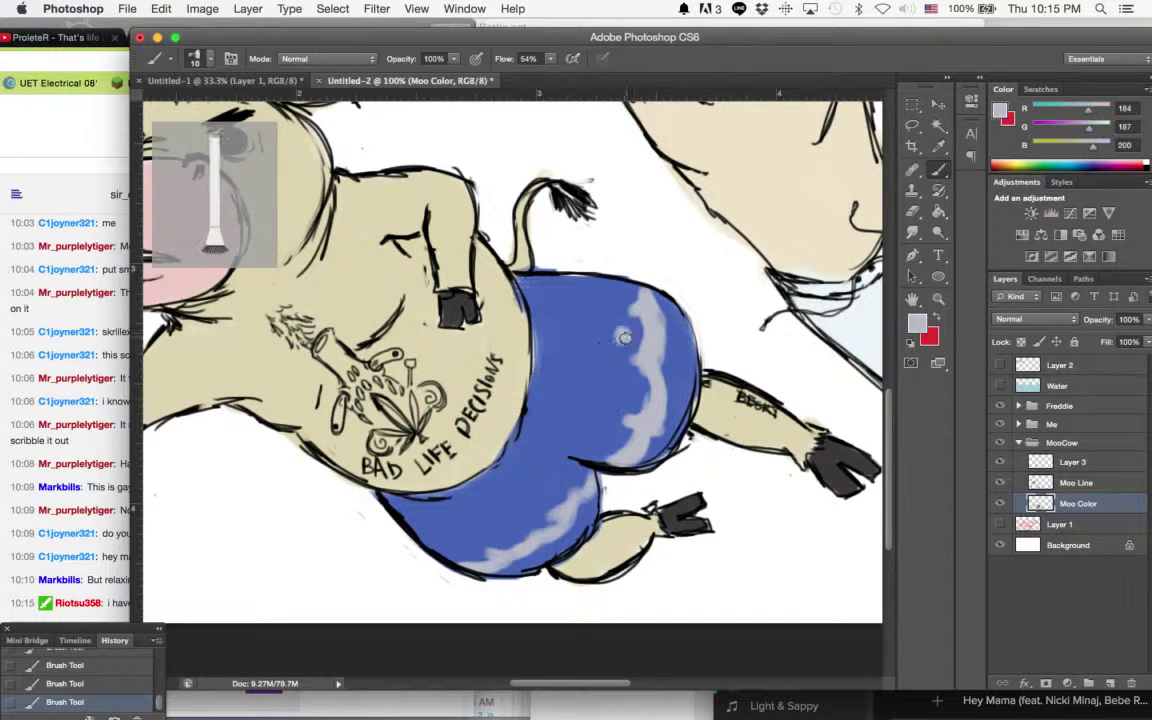
Step: Add a row of pale grey dots beside the stripe on each leg of the shorts, and undo the last brush stroke
{"action": "left_click", "coordinate": [620, 395]}
{"action": "left_click", "coordinate": [603, 436]}
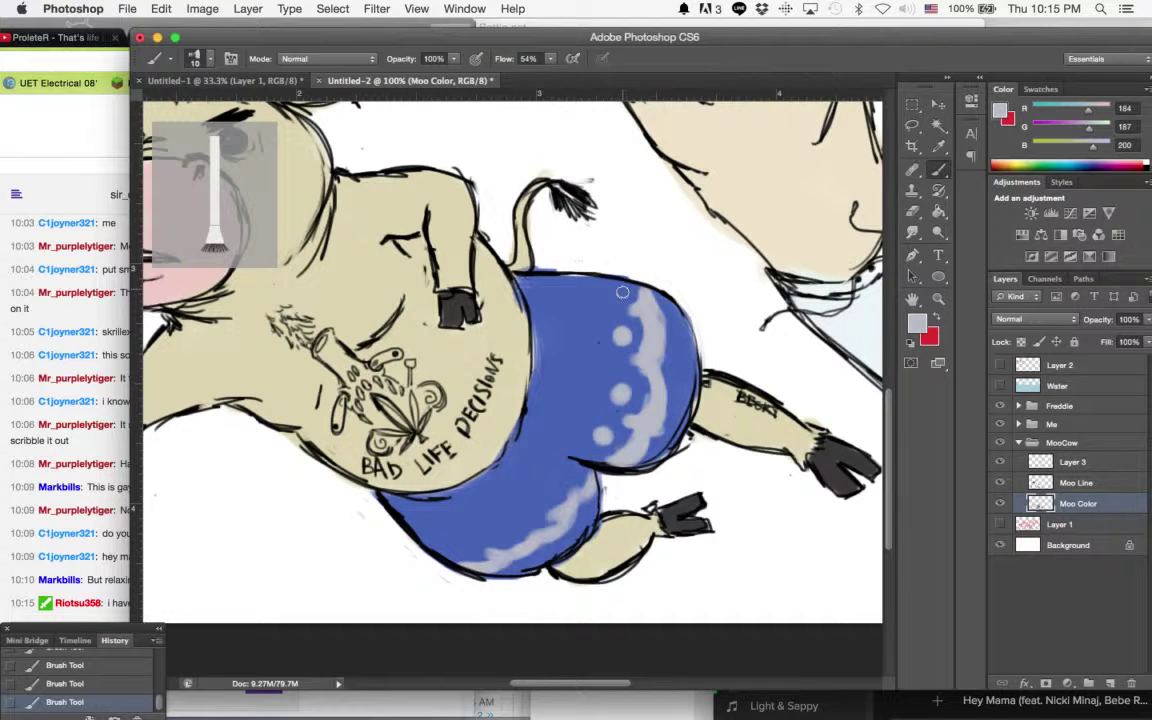
{"action": "left_click", "coordinate": [621, 291]}
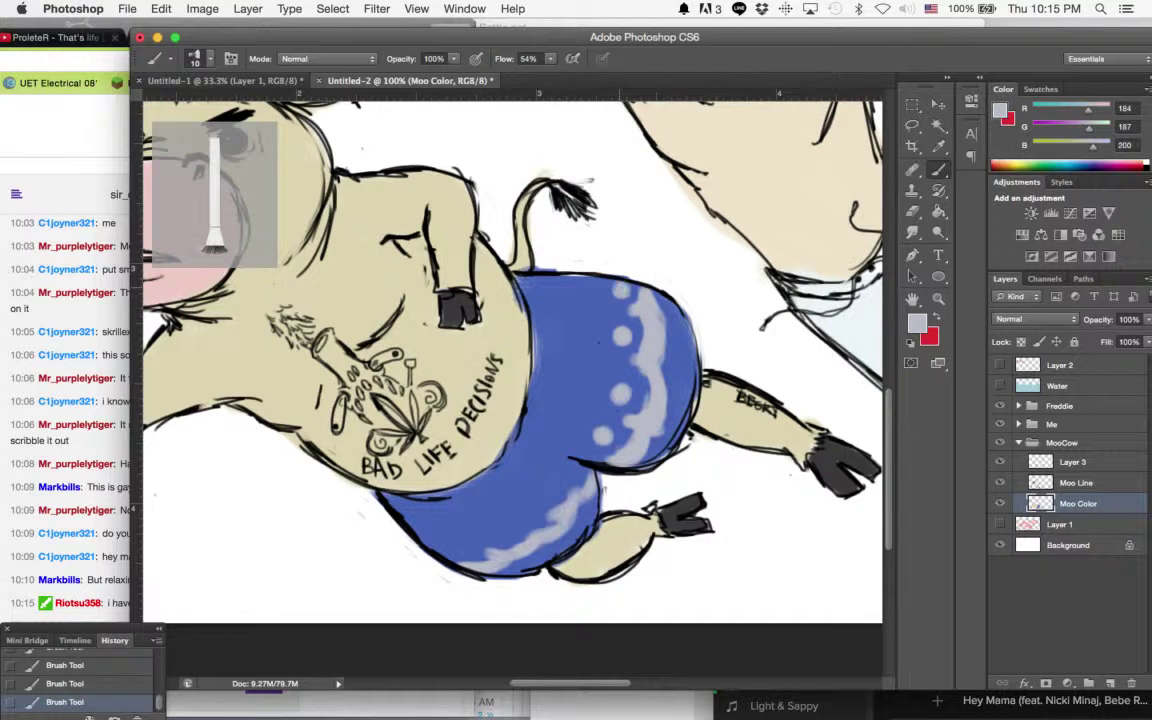
{"action": "left_click", "coordinate": [552, 478]}
{"action": "left_click", "coordinate": [86, 566]}
{"action": "left_click", "coordinate": [559, 397]}
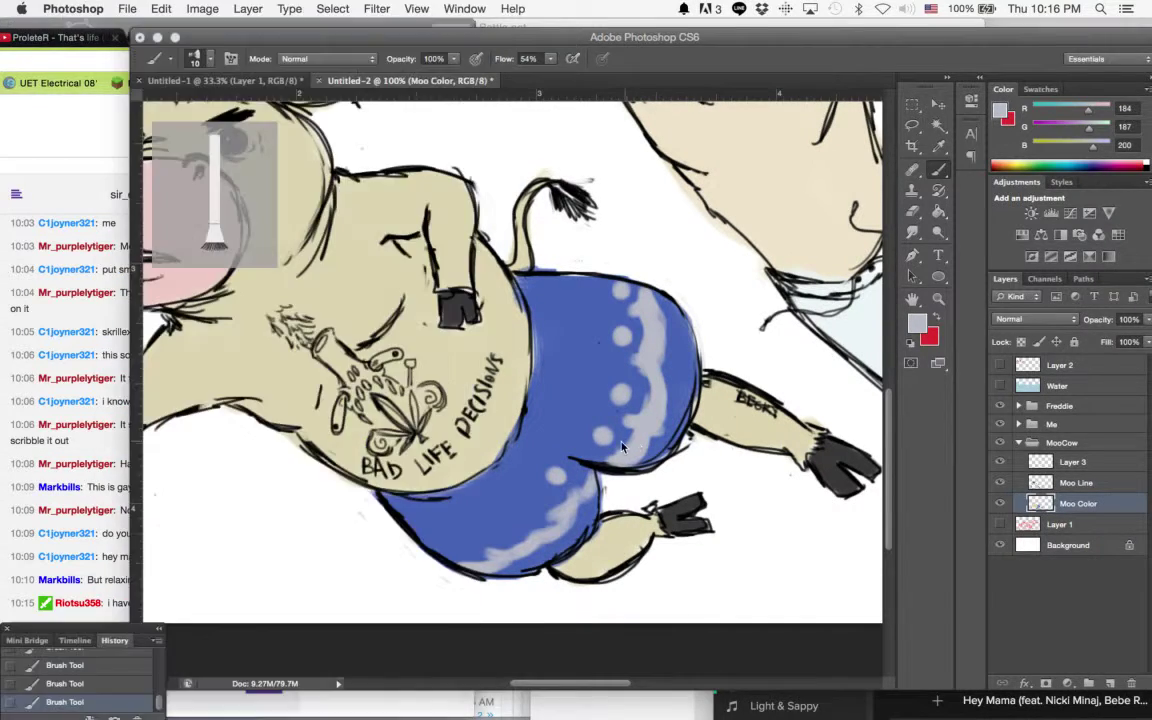
{"action": "left_click", "coordinate": [494, 533]}
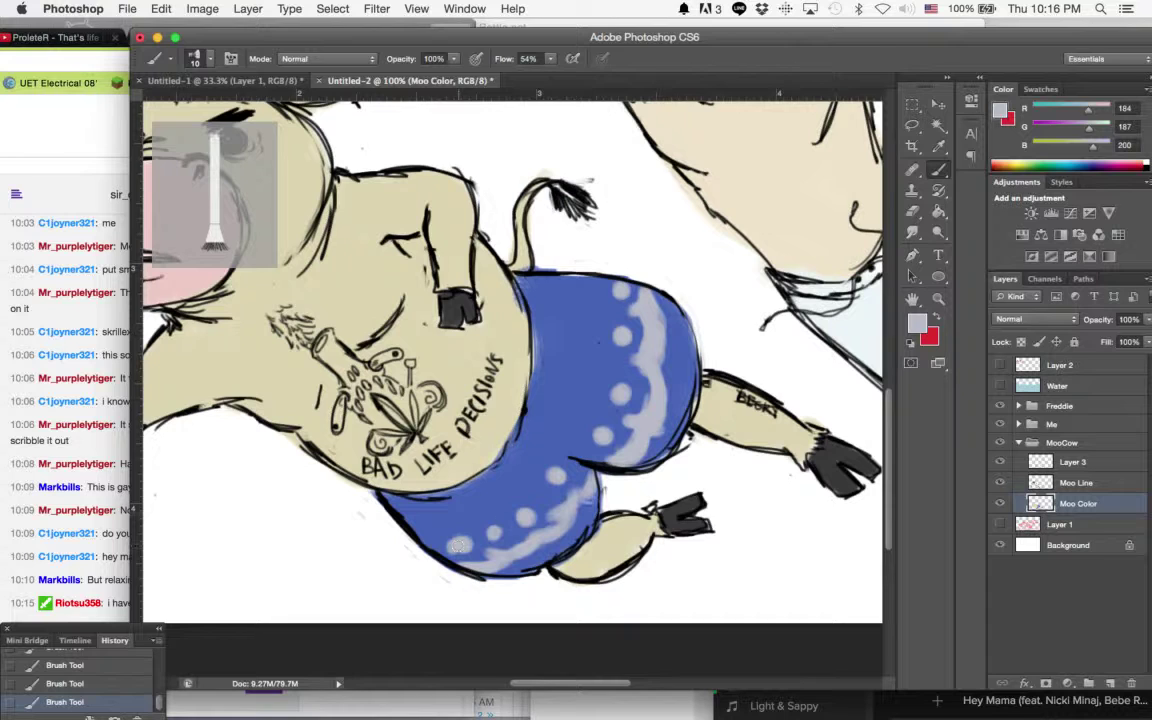
{"action": "left_click", "coordinate": [100, 684]}
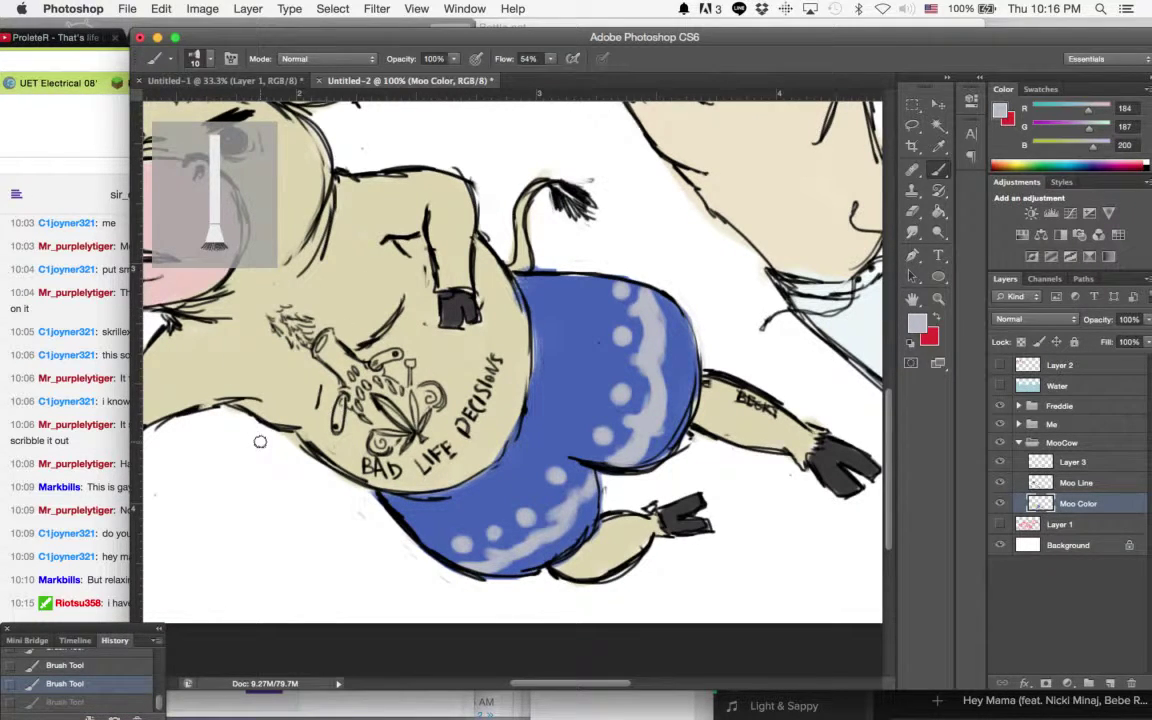
Step: Check the stream chat in the Chrome window, shift that window slightly, and return to Photoshop
{"action": "left_click", "coordinate": [44, 248]}
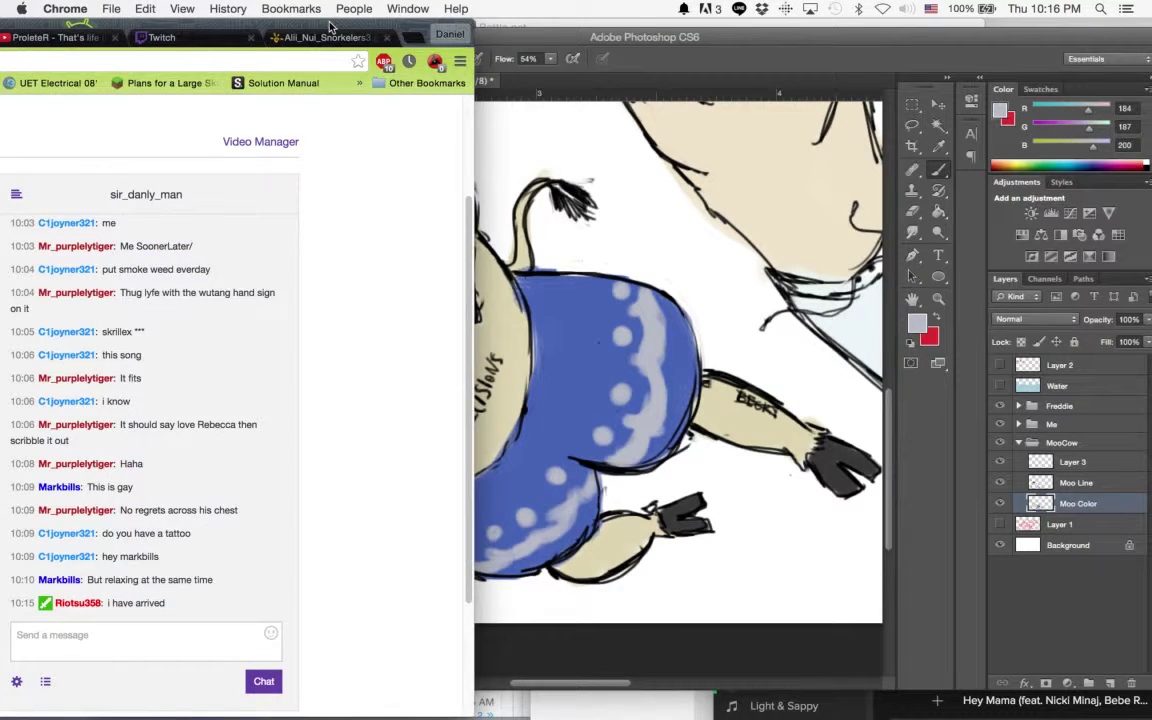
{"action": "left_click_drag", "start_coordinate": [300, 22], "coordinate": [345, 8]}
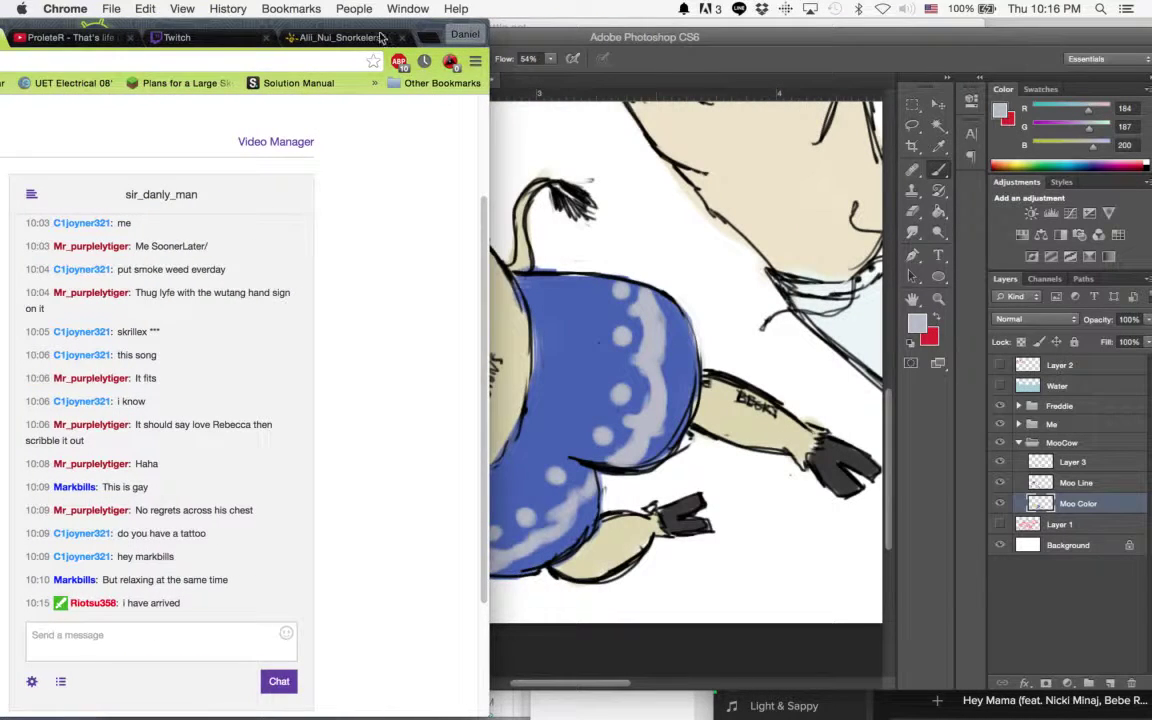
{"action": "left_click", "coordinate": [621, 417]}
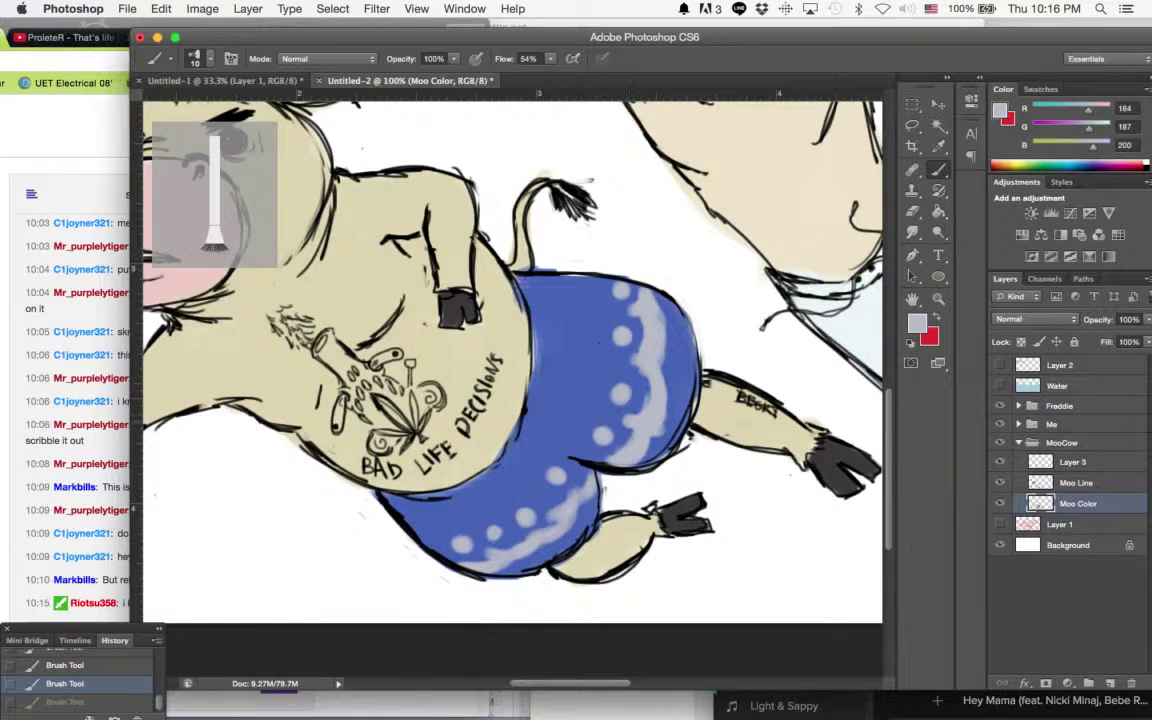
{"action": "left_click", "coordinate": [938, 299]}
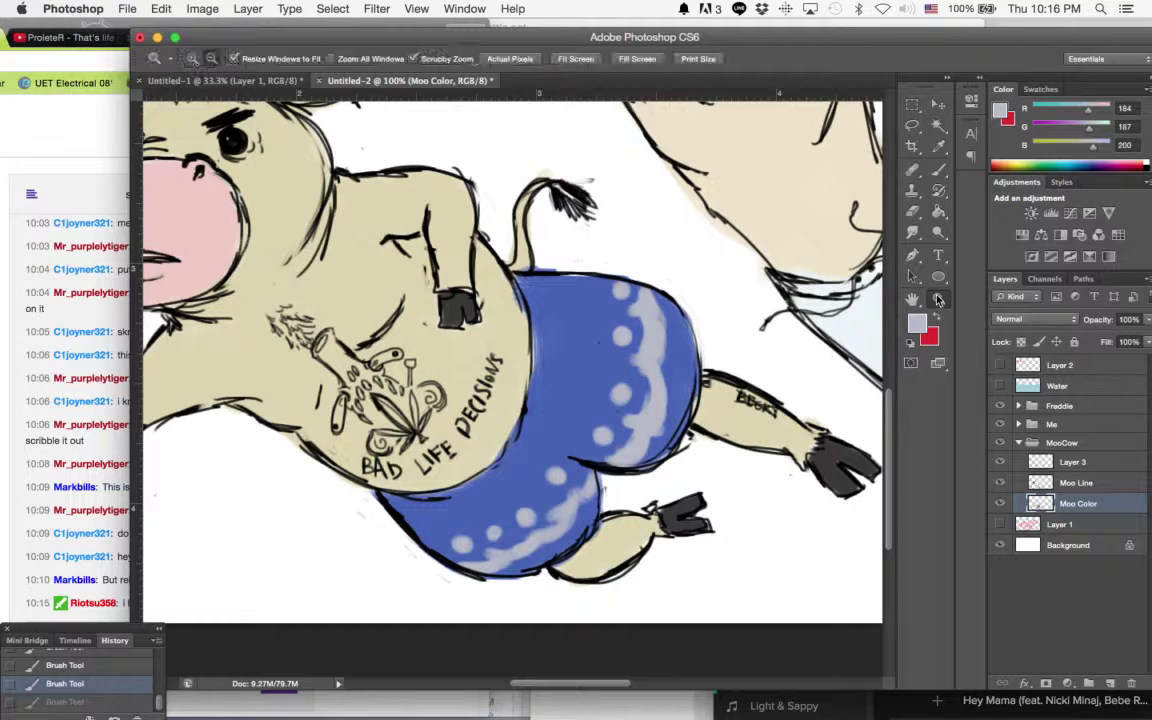
Step: Review the coloured cow within the whole swimming scene at 33.3% zoom
{"action": "left_click", "coordinate": [673, 335]}
{"action": "left_click", "coordinate": [671, 338]}
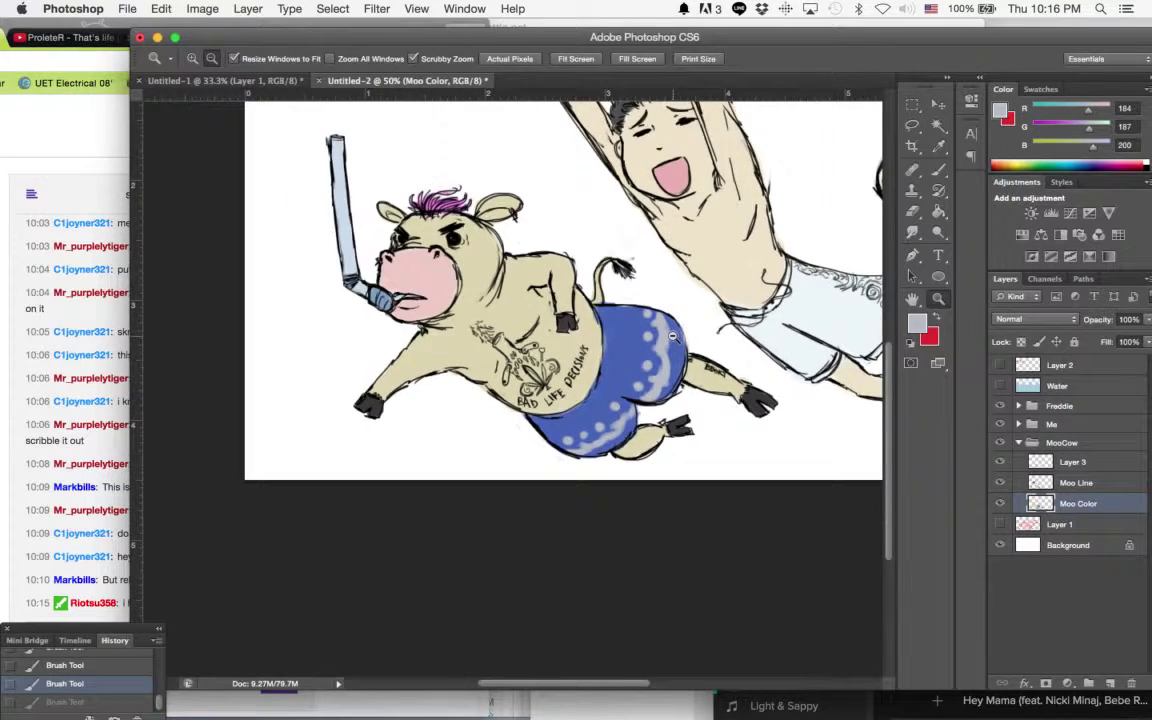
{"action": "left_click", "coordinate": [670, 340]}
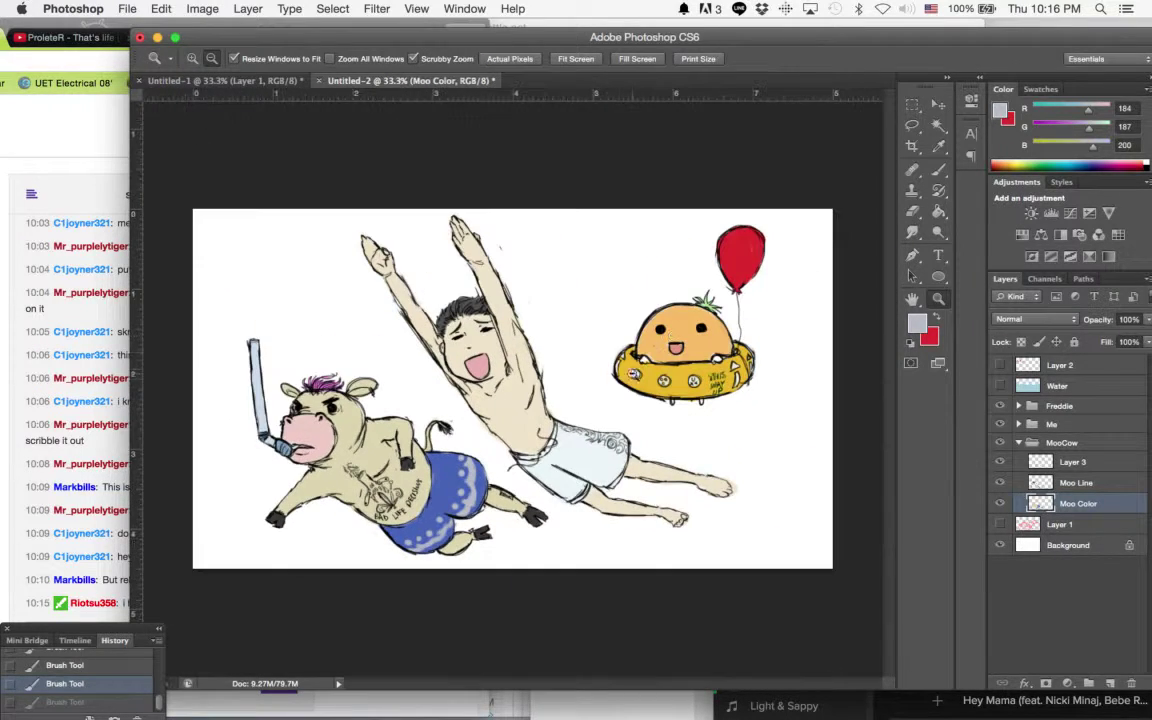
{"action": "left_click", "coordinate": [567, 409]}
{"action": "left_click", "coordinate": [567, 409], "text": "alt"}
{"action": "left_click", "coordinate": [484, 450]}
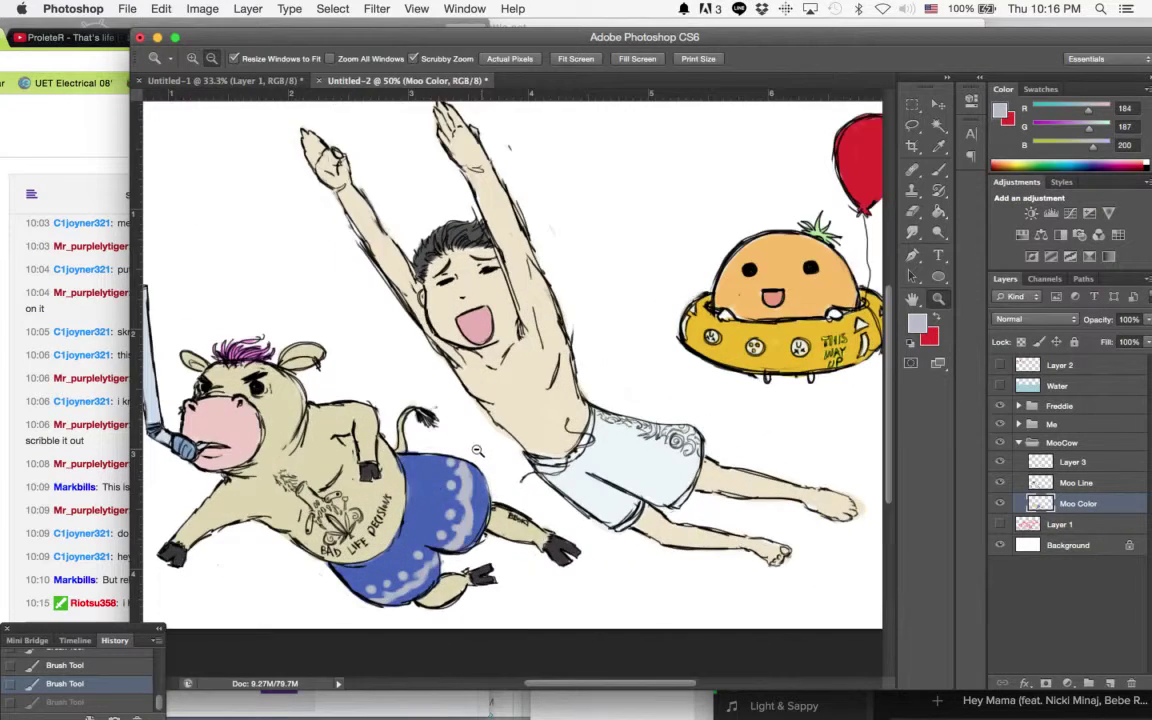
{"action": "left_click", "coordinate": [480, 451], "text": "alt"}
Step: Switch to the Chrome window, reload the Twitch dashboard to check the stream chat, and return to Photoshop
{"action": "left_click_drag", "start_coordinate": [741, 44], "coordinate": [841, 57]}
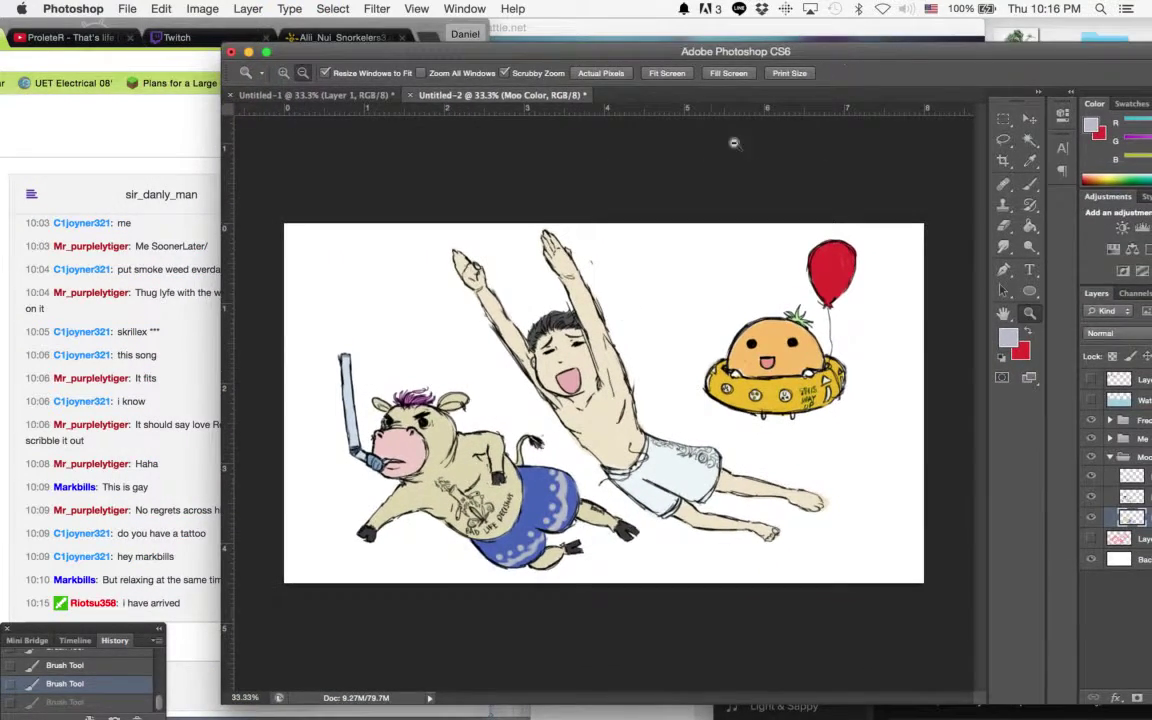
{"action": "left_click", "coordinate": [140, 248]}
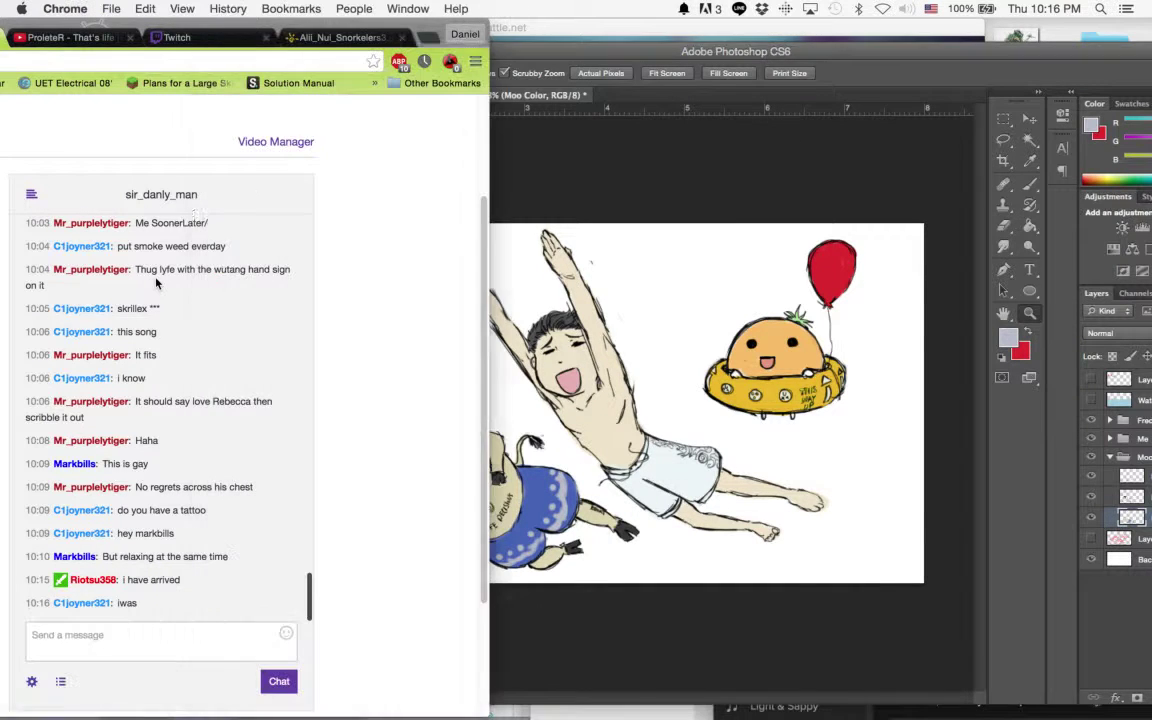
{"action": "left_click_drag", "start_coordinate": [285, 30], "coordinate": [763, 7]}
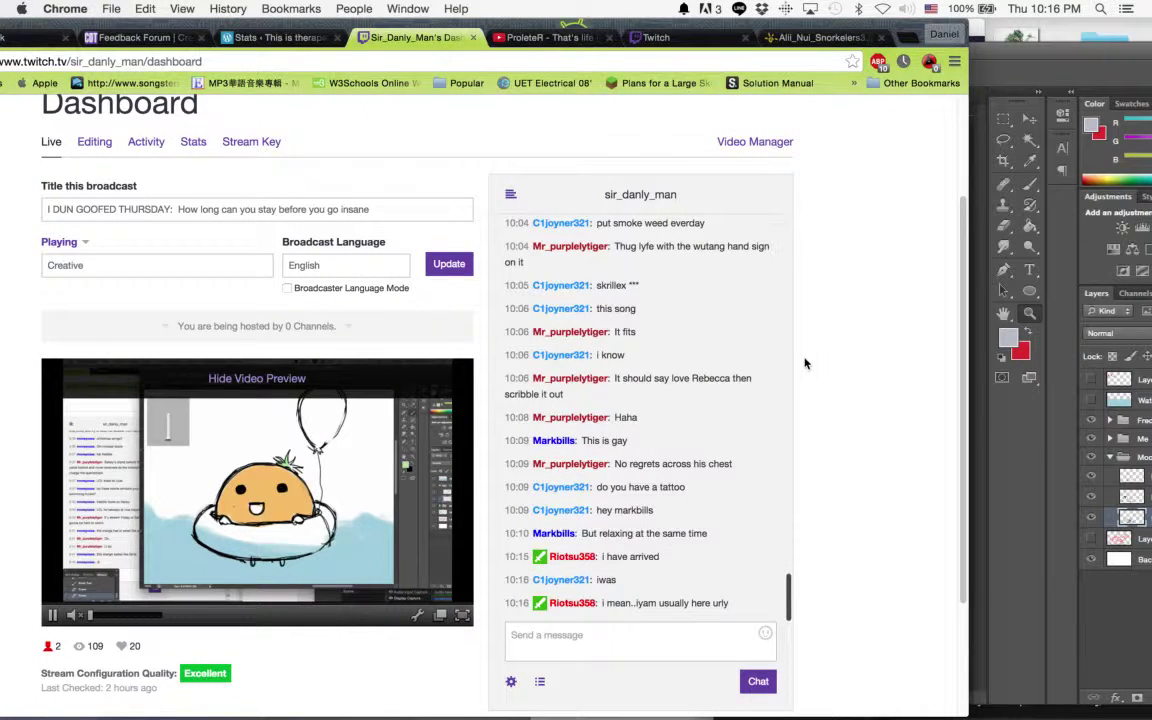
{"action": "key", "text": "super+r"}
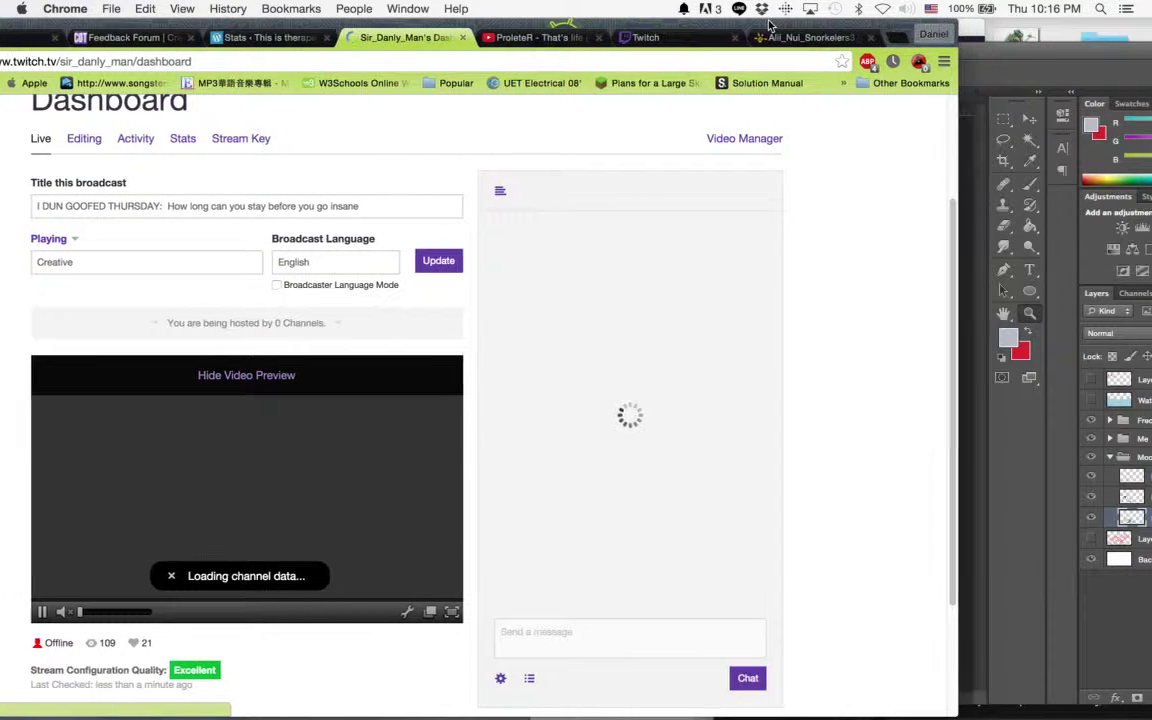
{"action": "left_click_drag", "start_coordinate": [767, 22], "coordinate": [301, 8]}
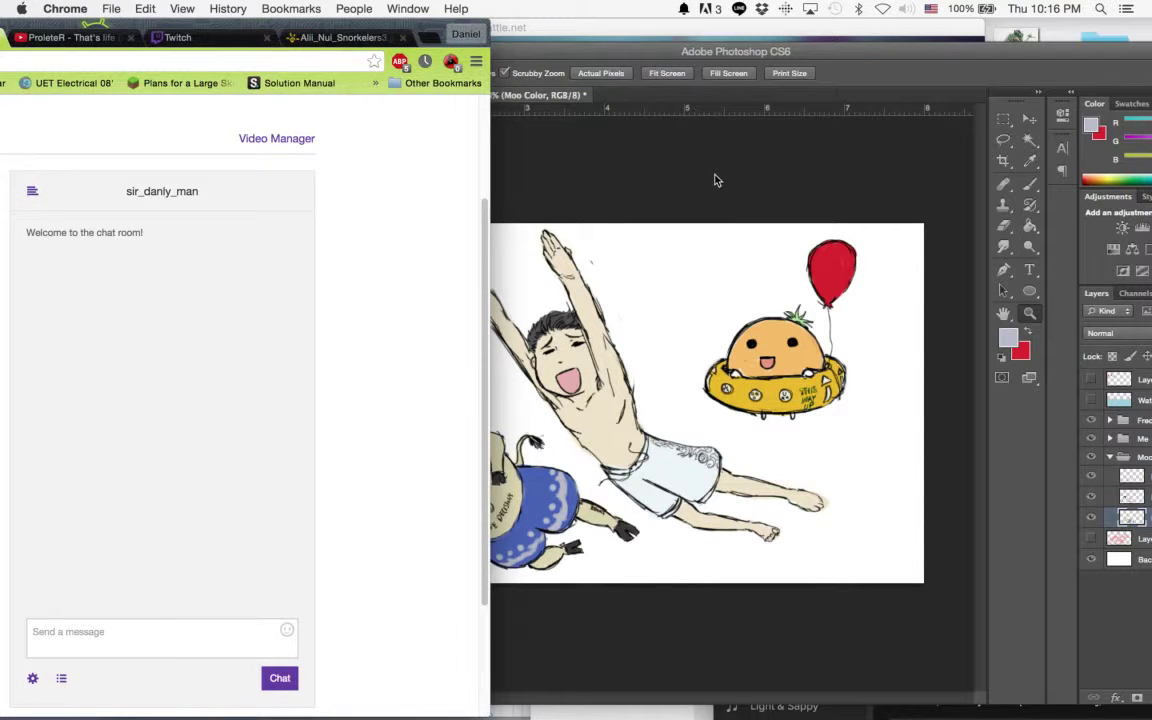
{"action": "left_click", "coordinate": [821, 173]}
{"action": "left_click", "coordinate": [235, 30]}
{"action": "mouse_move", "coordinate": [231, 22]}
{"action": "left_mouse_down"}
{"action": "mouse_move", "coordinate": [698, 7]}
{"action": "mouse_move", "coordinate": [219, 7]}
{"action": "left_mouse_up"}
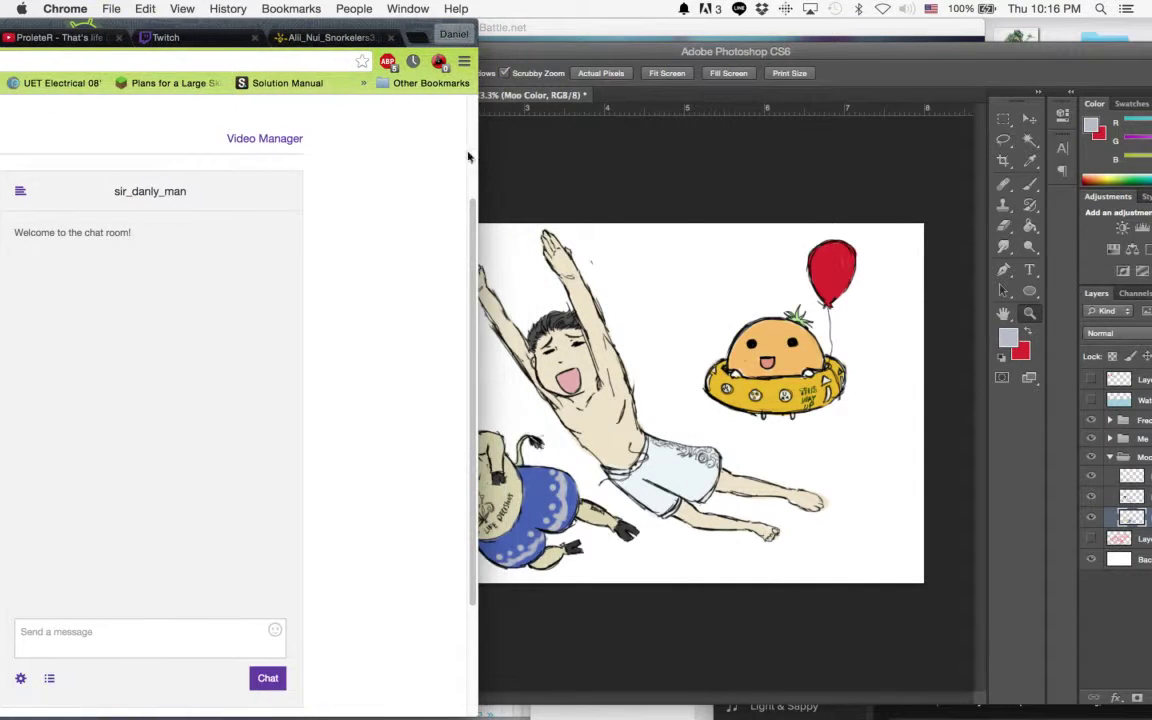
{"action": "left_click", "coordinate": [588, 212]}
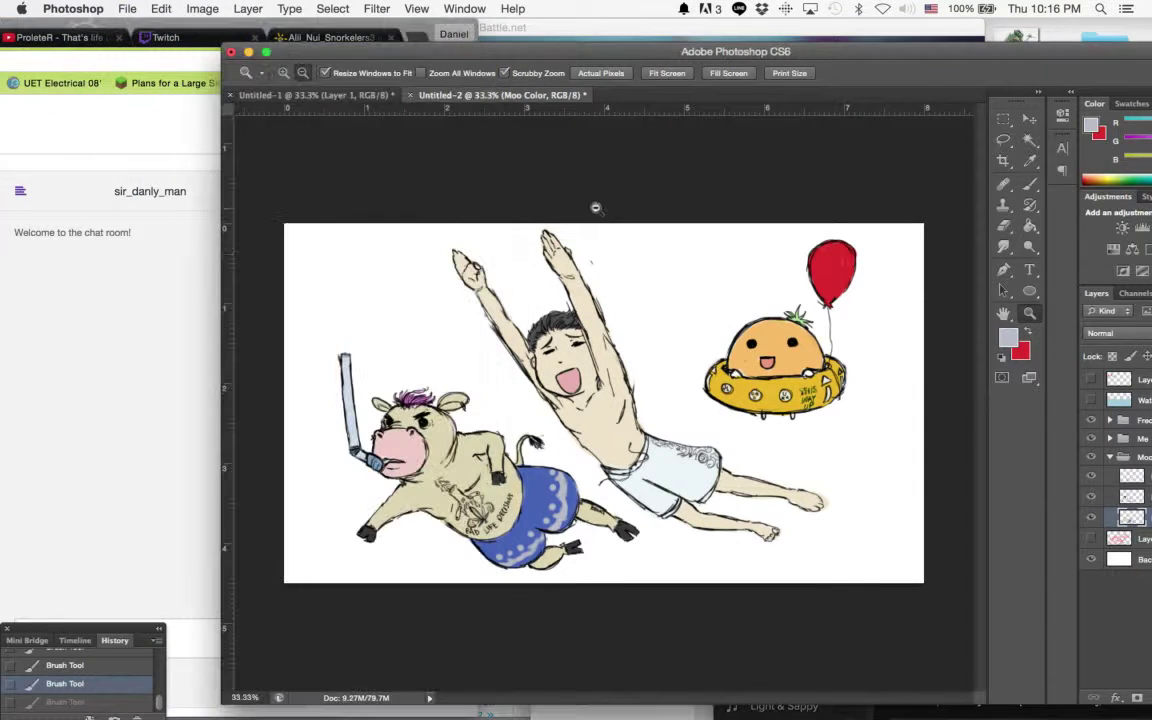
Step: Preview the scene with the Water layer temporarily shown, and collapse the MooCow layer group
{"action": "left_click", "coordinate": [1091, 399]}
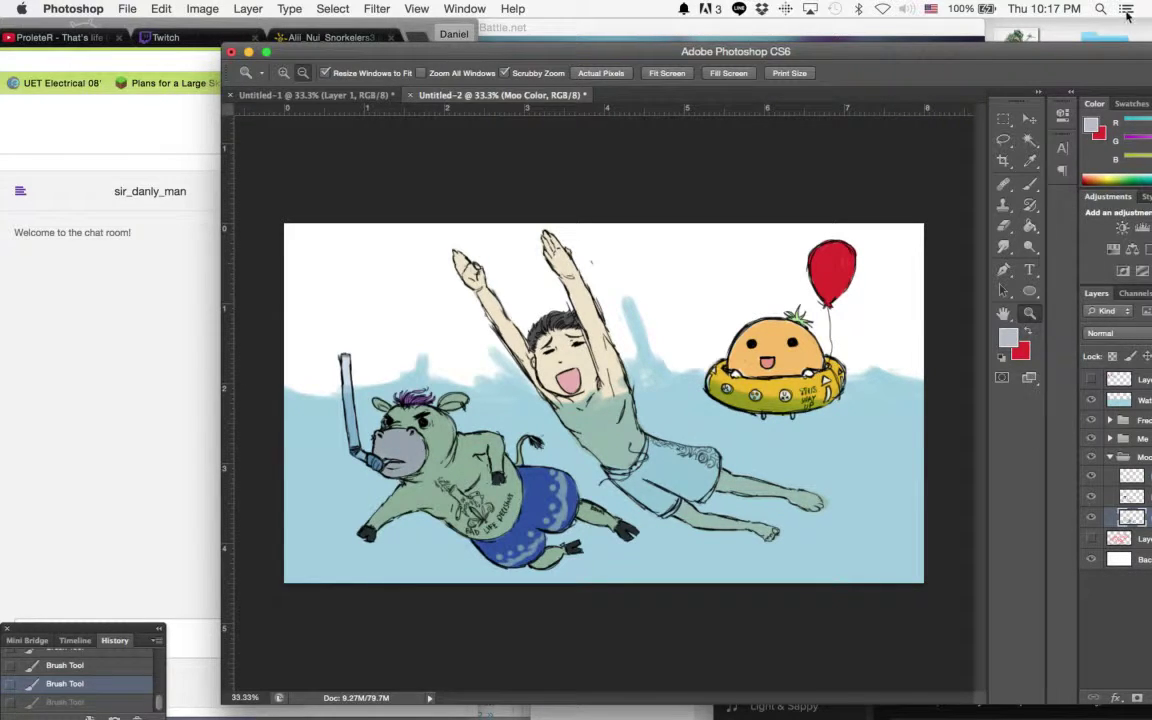
{"action": "left_click_drag", "start_coordinate": [1104, 57], "coordinate": [968, 34]}
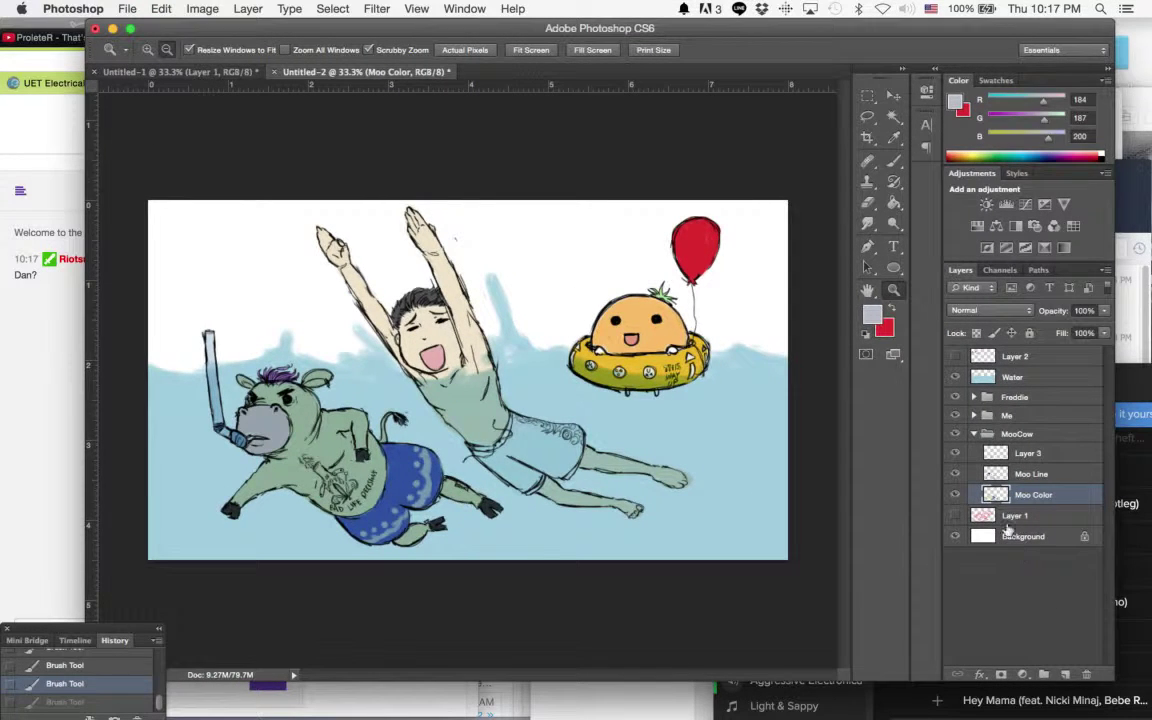
{"action": "left_click", "coordinate": [975, 434]}
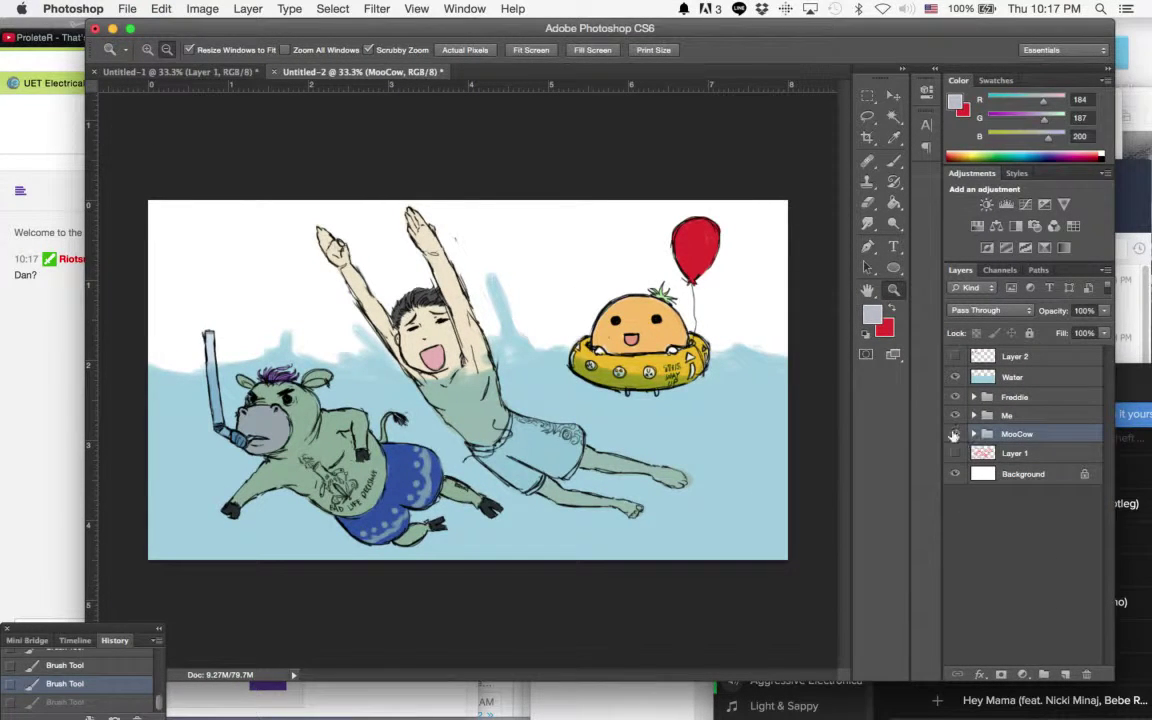
{"action": "left_click_drag", "start_coordinate": [535, 35], "coordinate": [706, 7]}
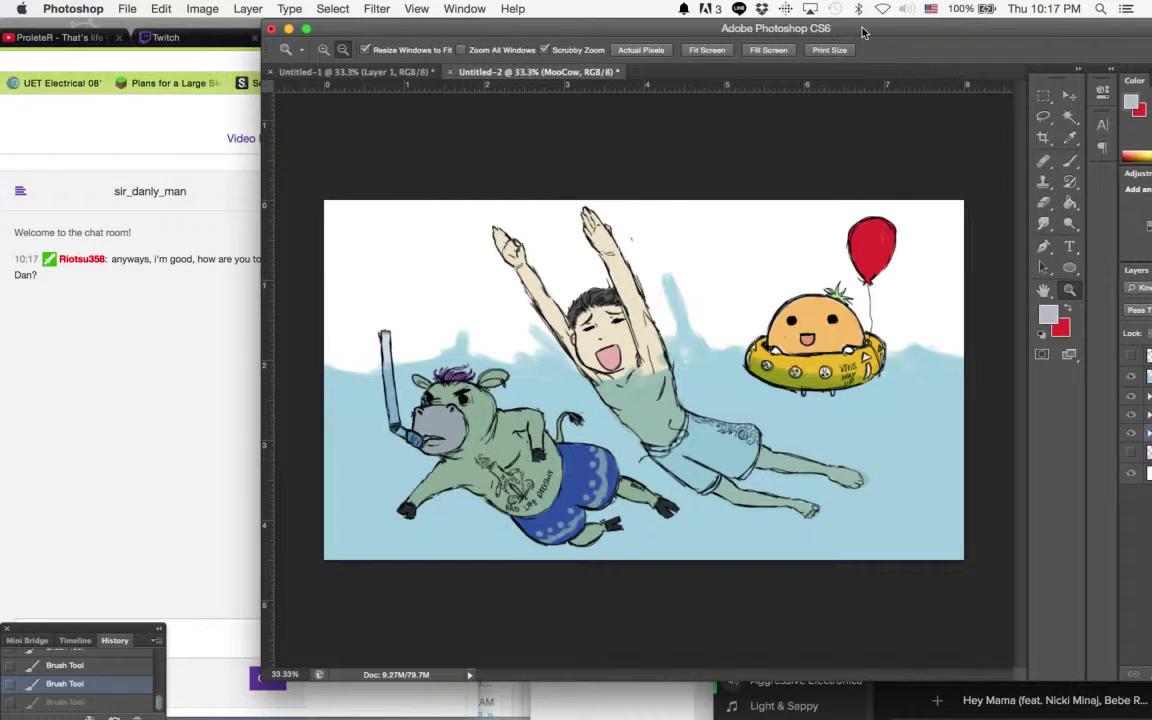
{"action": "left_click_drag", "start_coordinate": [863, 33], "coordinate": [739, 33]}
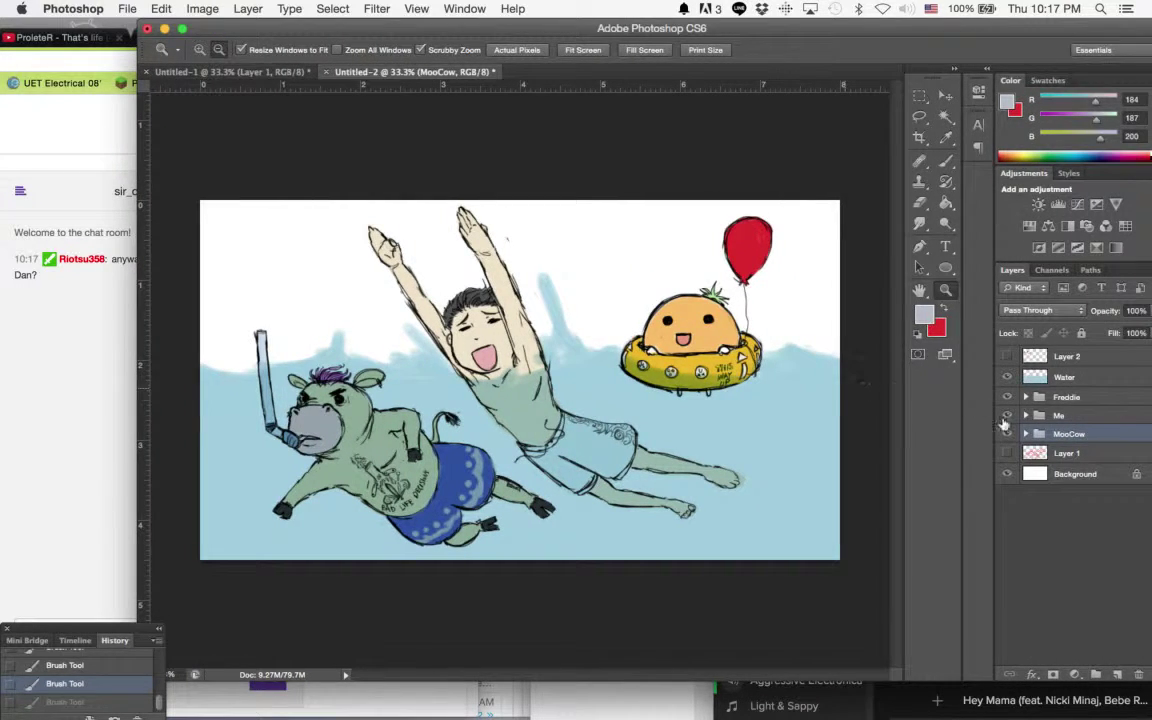
{"action": "left_click", "coordinate": [1008, 377]}
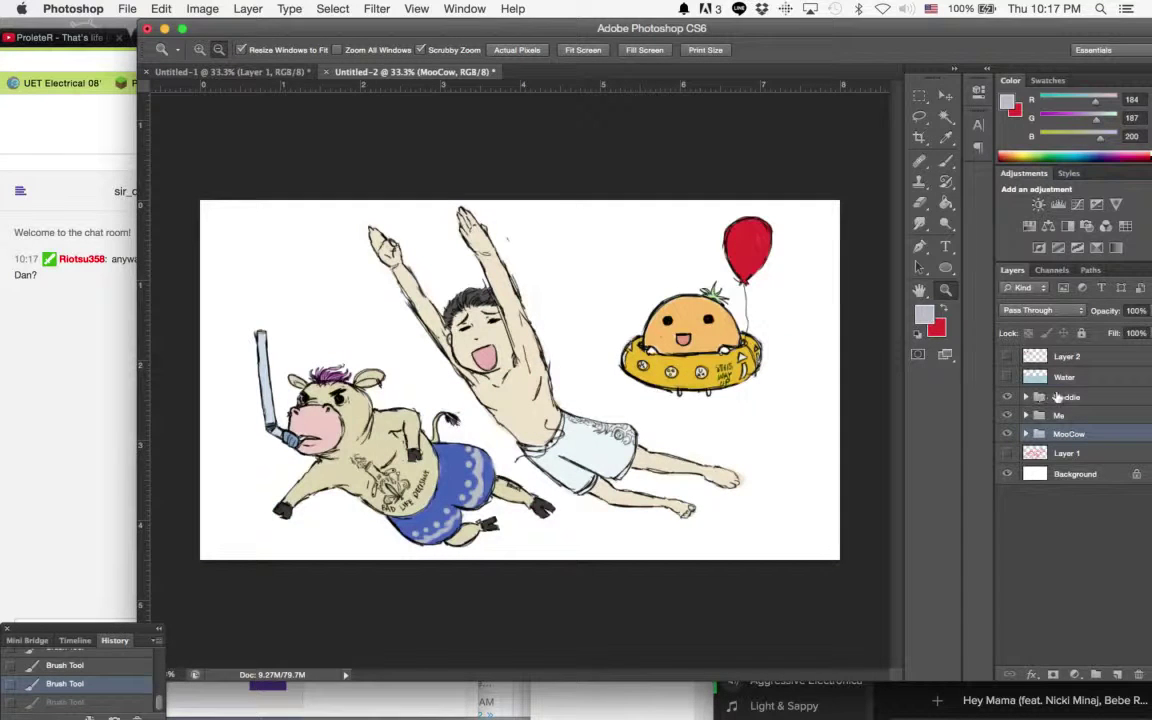
Step: Expand the Me group and add a new layer named Shade directly above the Me Color layer
{"action": "left_click", "coordinate": [1030, 417]}
{"action": "left_click", "coordinate": [1025, 416]}
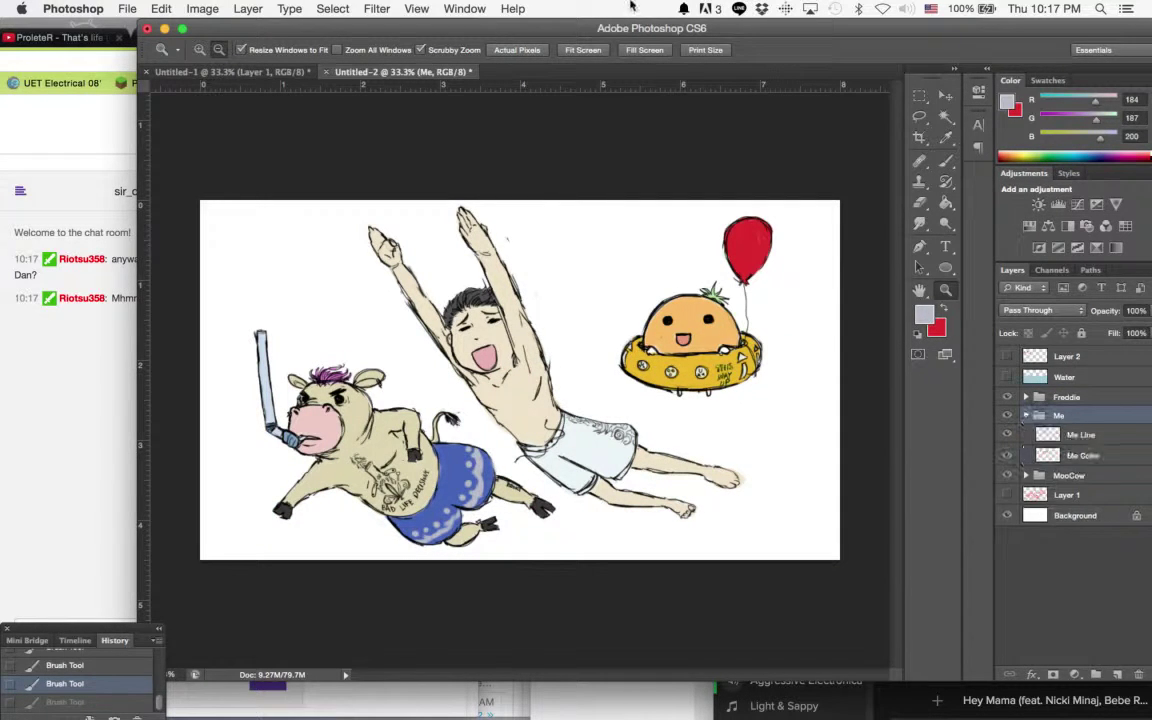
{"action": "mouse_move", "coordinate": [645, 33]}
{"action": "left_mouse_down"}
{"action": "mouse_move", "coordinate": [786, 33]}
{"action": "mouse_move", "coordinate": [639, 33]}
{"action": "left_mouse_up"}
{"action": "left_click", "coordinate": [1078, 456]}
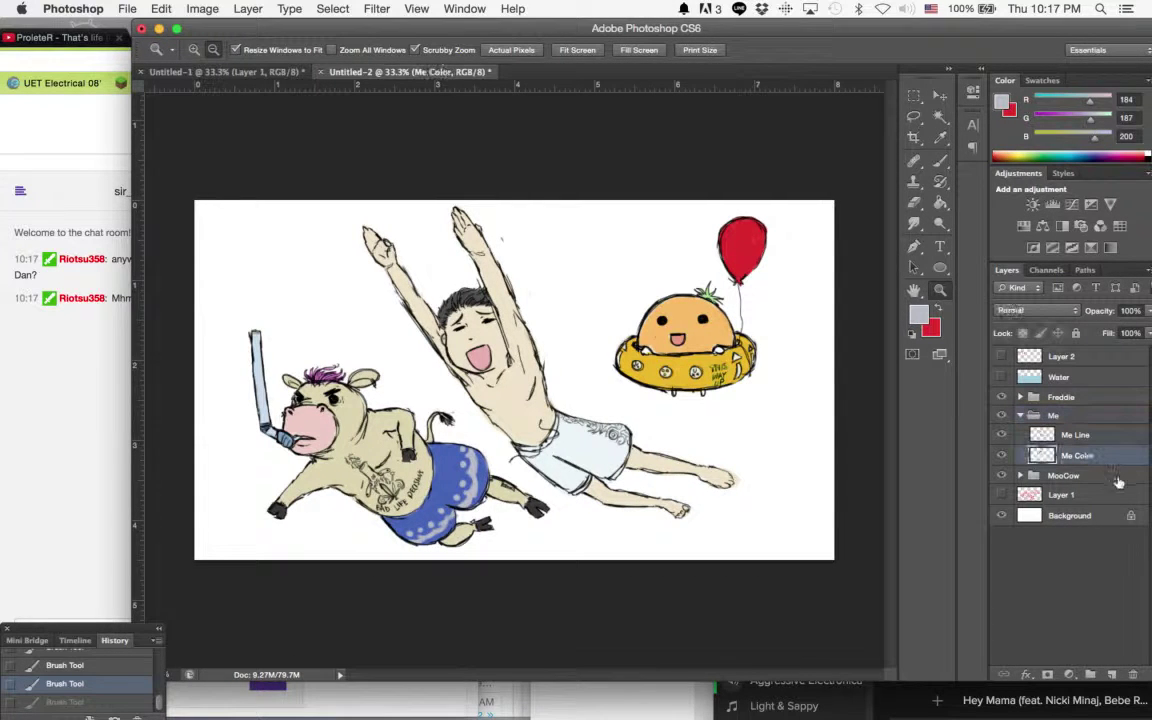
{"action": "left_click", "coordinate": [1112, 675]}
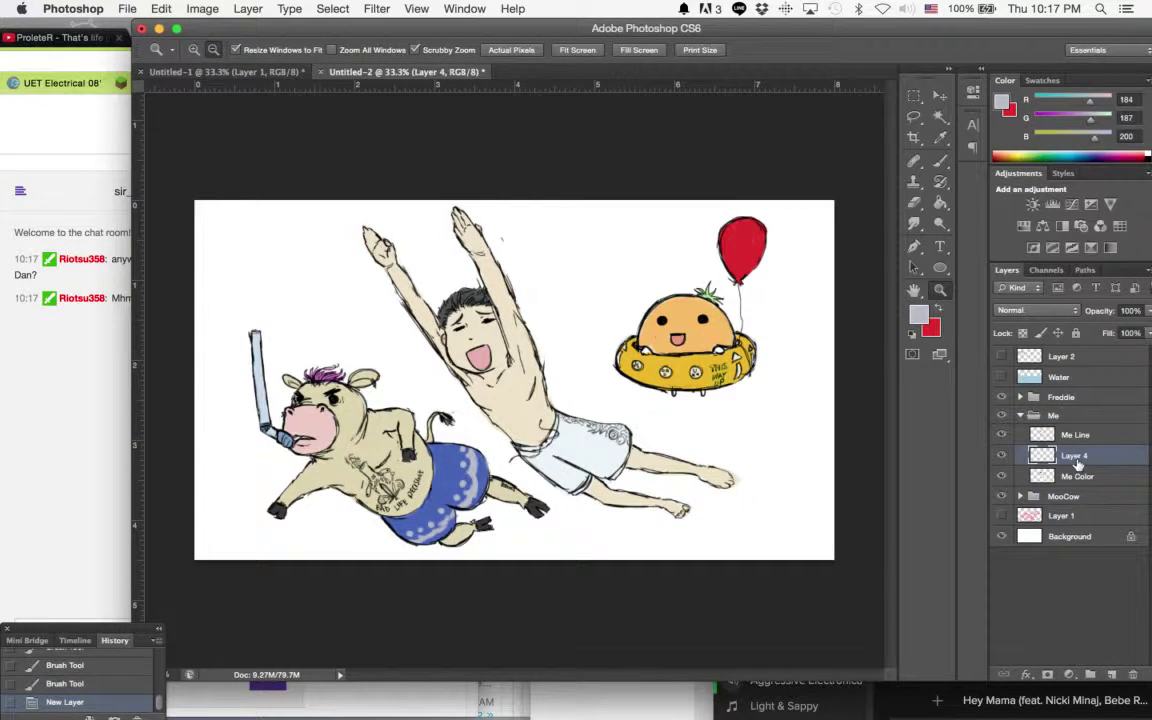
{"action": "double_click", "coordinate": [1074, 456]}
{"action": "type", "text": "Shade"}
{"action": "key", "text": "Return"}
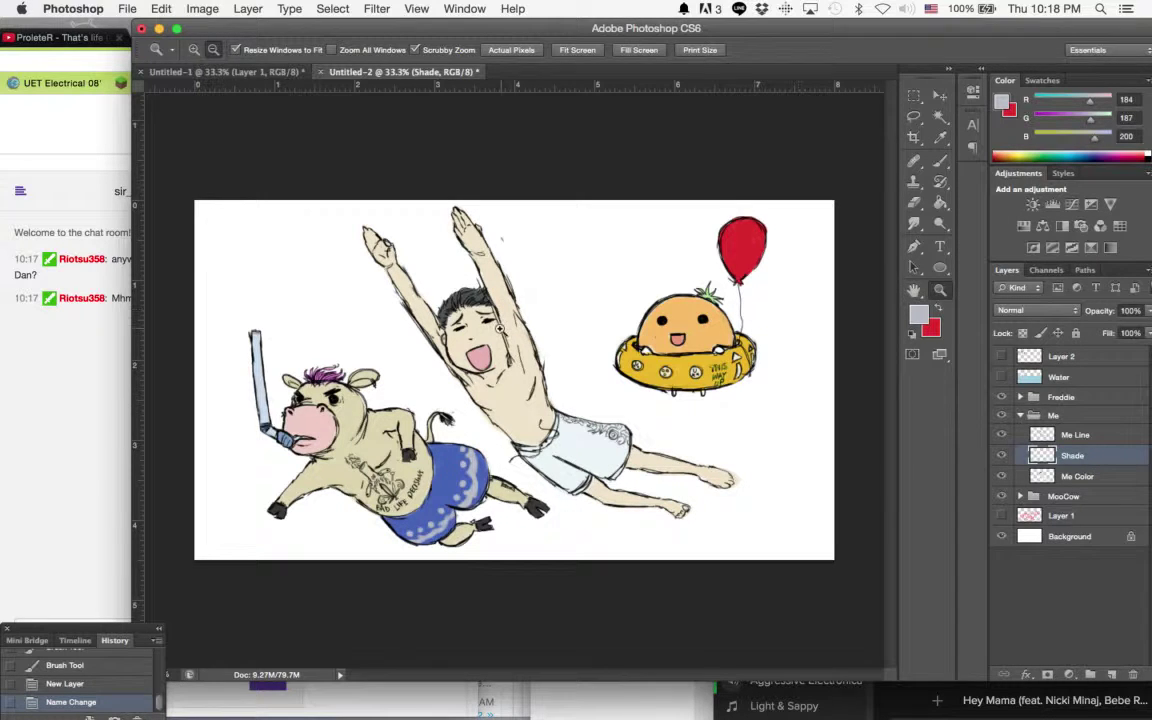
Step: Set the Shade layer's opacity to 72%
{"action": "left_click", "coordinate": [505, 330]}
{"action": "left_click", "coordinate": [505, 330]}
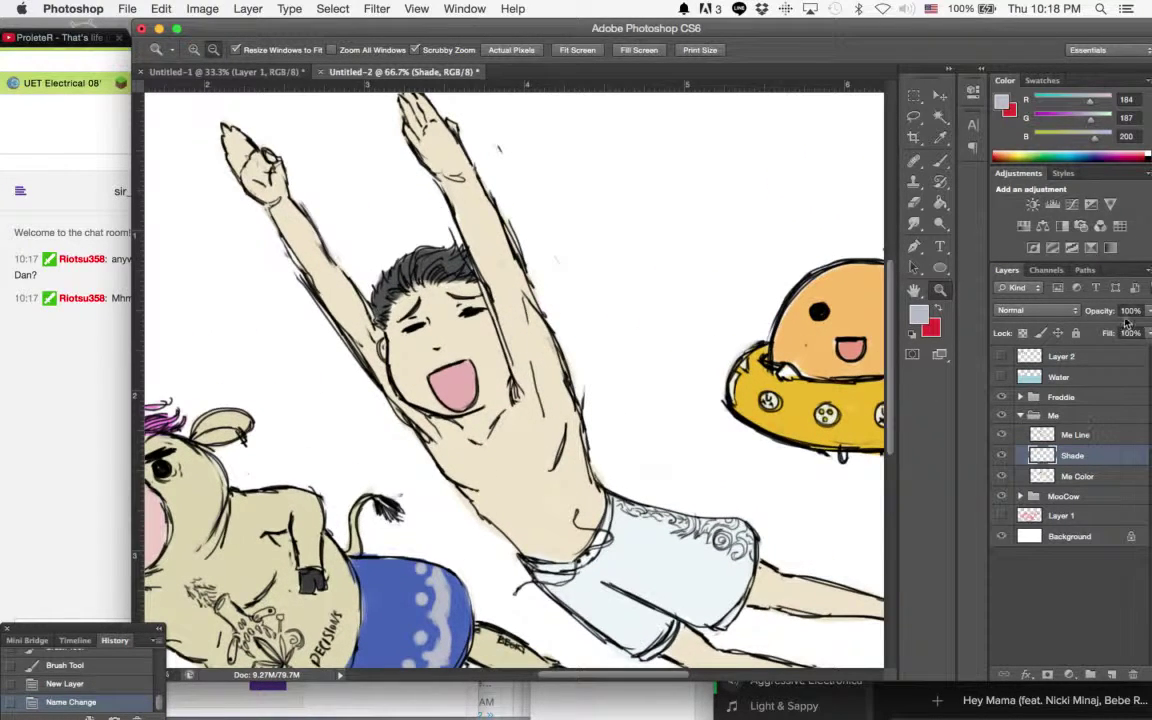
{"action": "left_click", "coordinate": [1148, 310]}
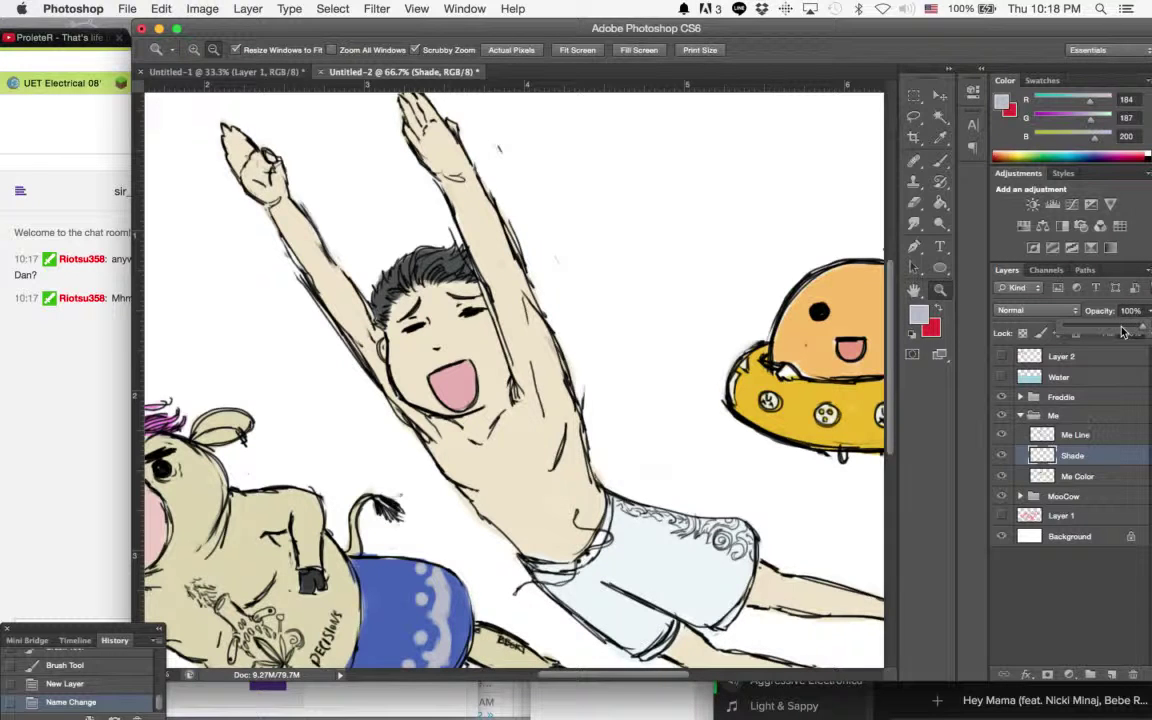
{"action": "left_click", "coordinate": [1121, 327]}
Step: Choose the Draw Layer Brush preset for the Brush tool
{"action": "left_click", "coordinate": [941, 162]}
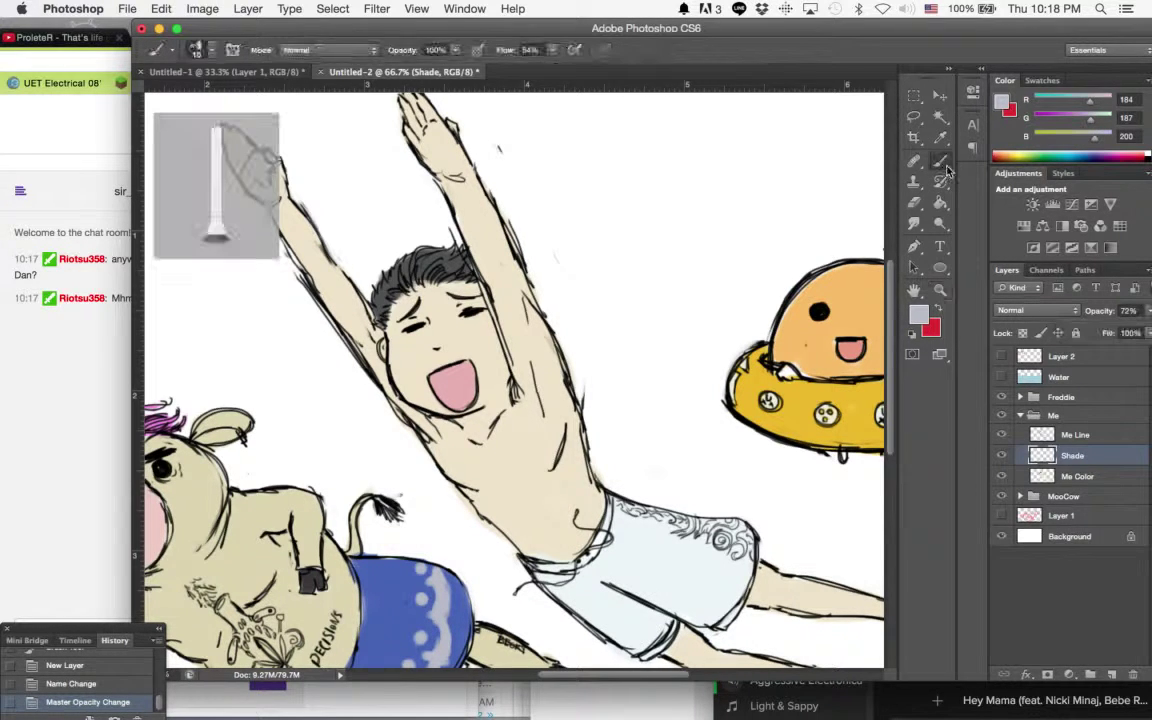
{"action": "left_click", "coordinate": [192, 50]}
{"action": "left_click", "coordinate": [157, 50]}
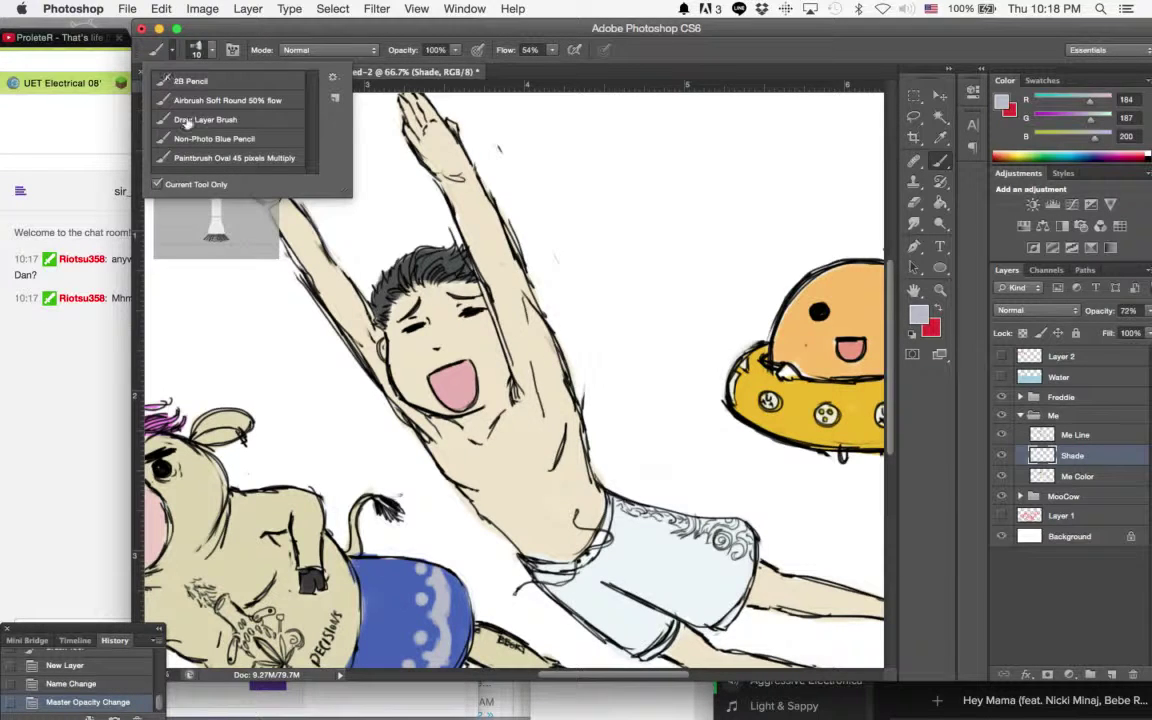
{"action": "left_click", "coordinate": [215, 120]}
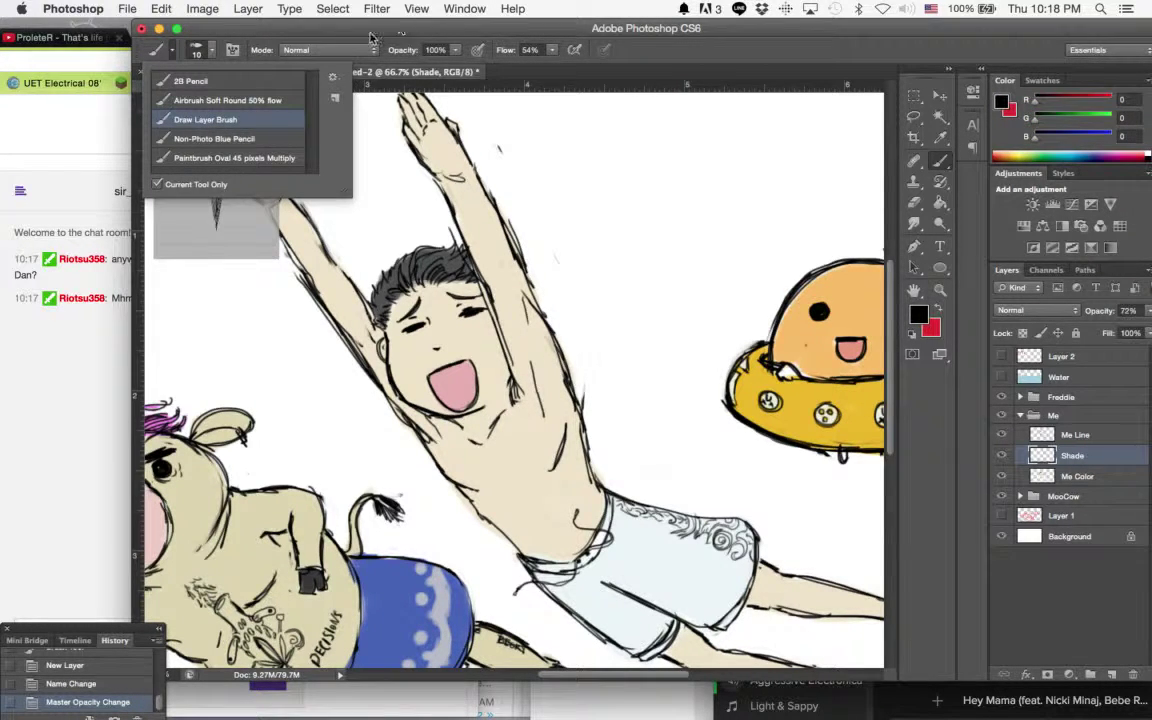
{"action": "left_click", "coordinate": [201, 54]}
{"action": "left_click", "coordinate": [276, 33]}
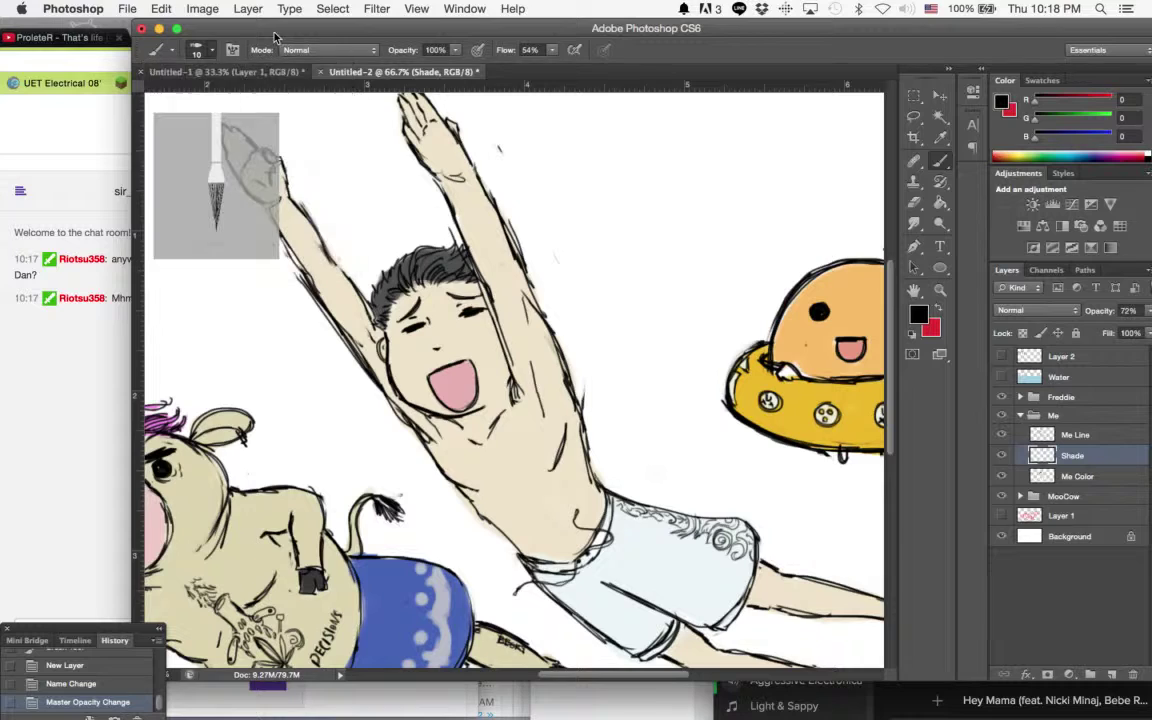
Step: Paint a black shadow beneath the man's eye nearest the raised arm, on the Shade layer with the 10 px brush
{"action": "key", "text": "z"}
{"action": "left_click", "coordinate": [466, 316]}
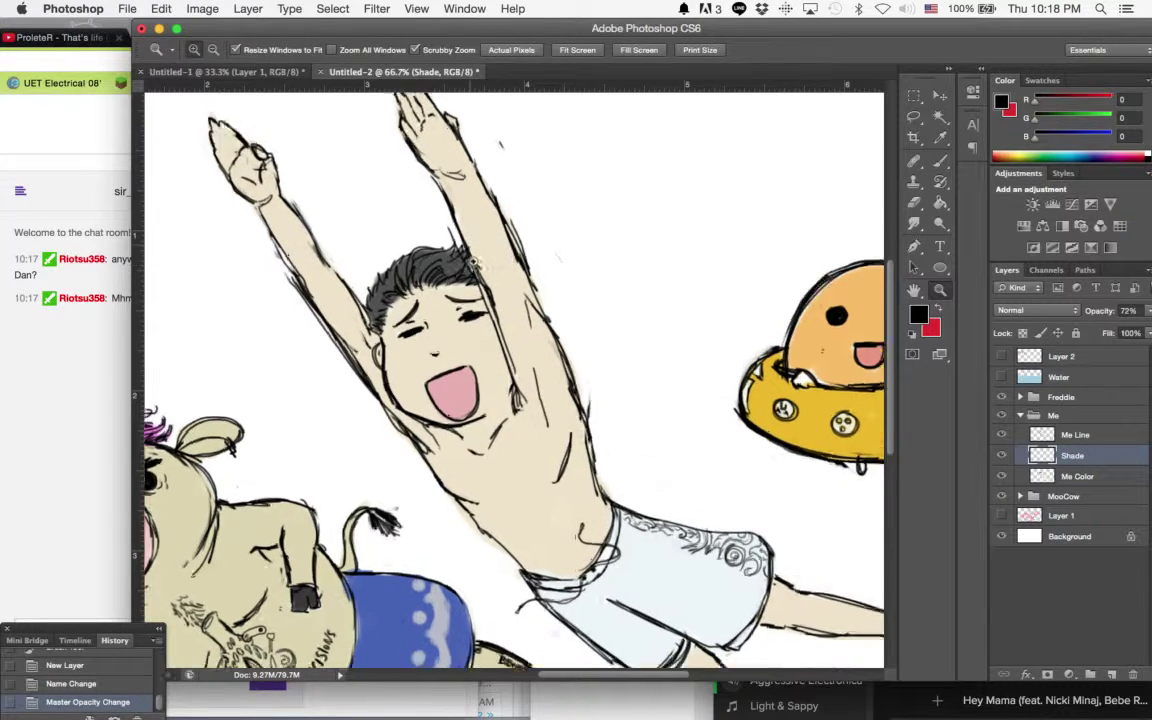
{"action": "left_click", "coordinate": [466, 316]}
{"action": "left_click", "coordinate": [486, 434], "text": "alt"}
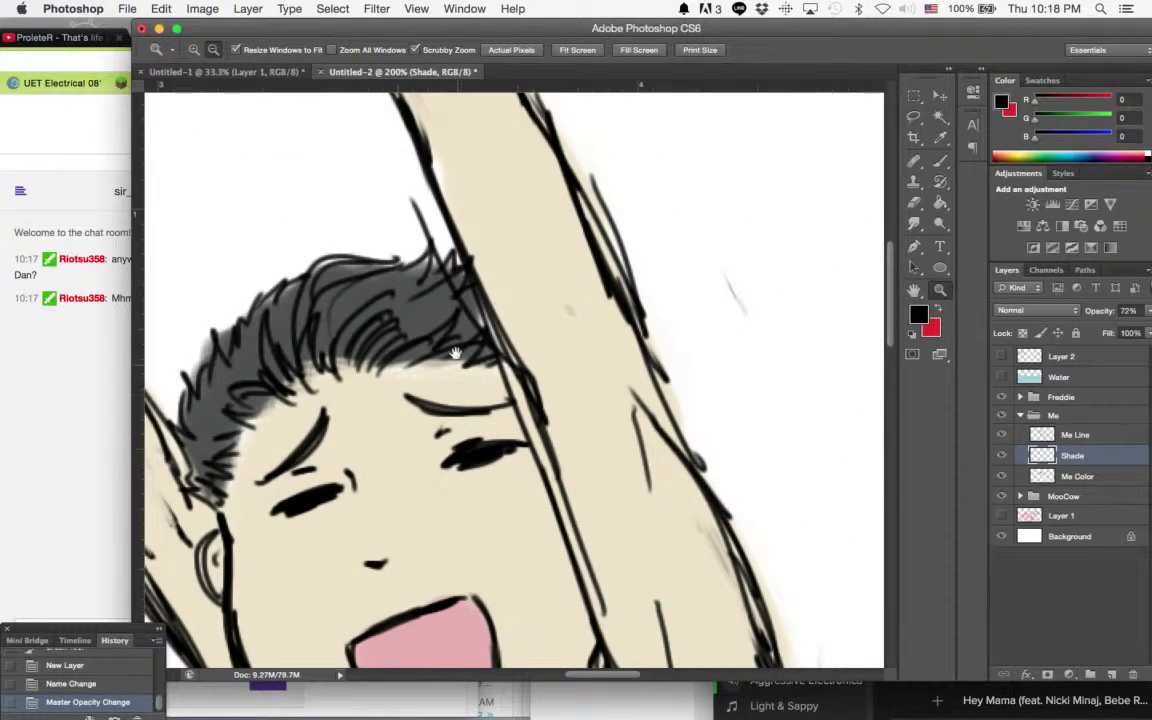
{"action": "left_click_drag", "start_coordinate": [460, 354], "coordinate": [441, 233]}
{"action": "left_click_drag", "start_coordinate": [871, 232], "coordinate": [869, 225]}
{"action": "key", "text": "b"}
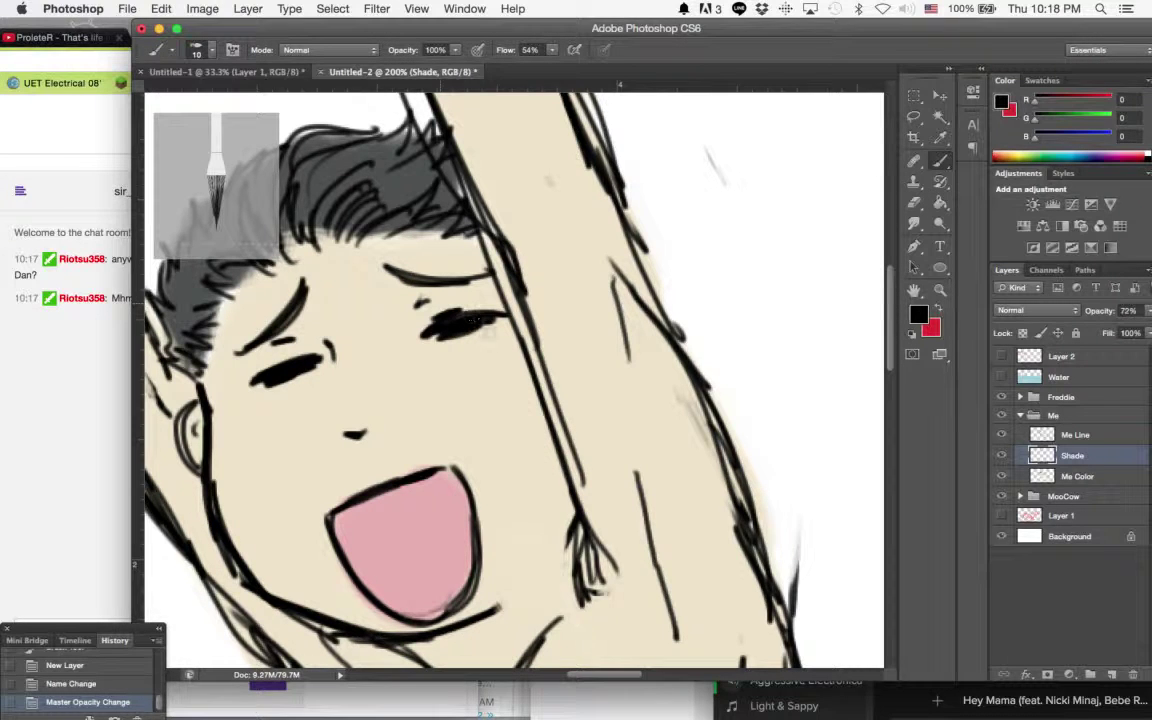
{"action": "left_click_drag", "start_coordinate": [428, 348], "coordinate": [484, 344]}
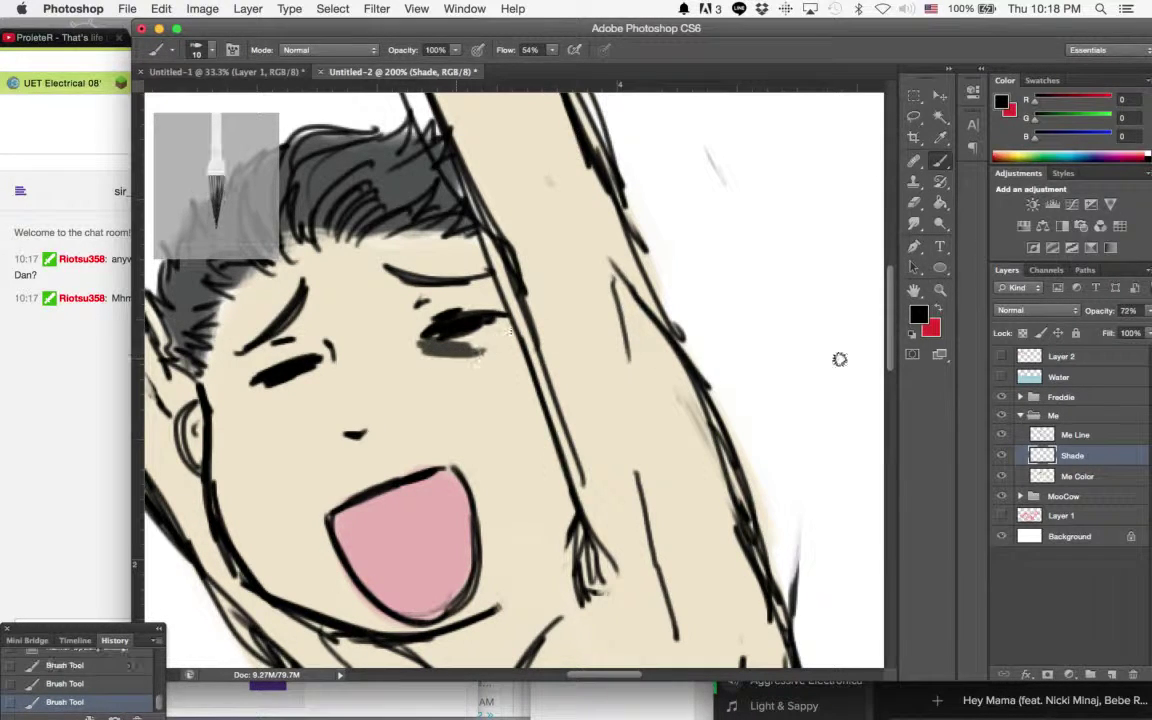
Step: Lower the Shade layer's opacity to 44%
{"action": "left_click", "coordinate": [1146, 311]}
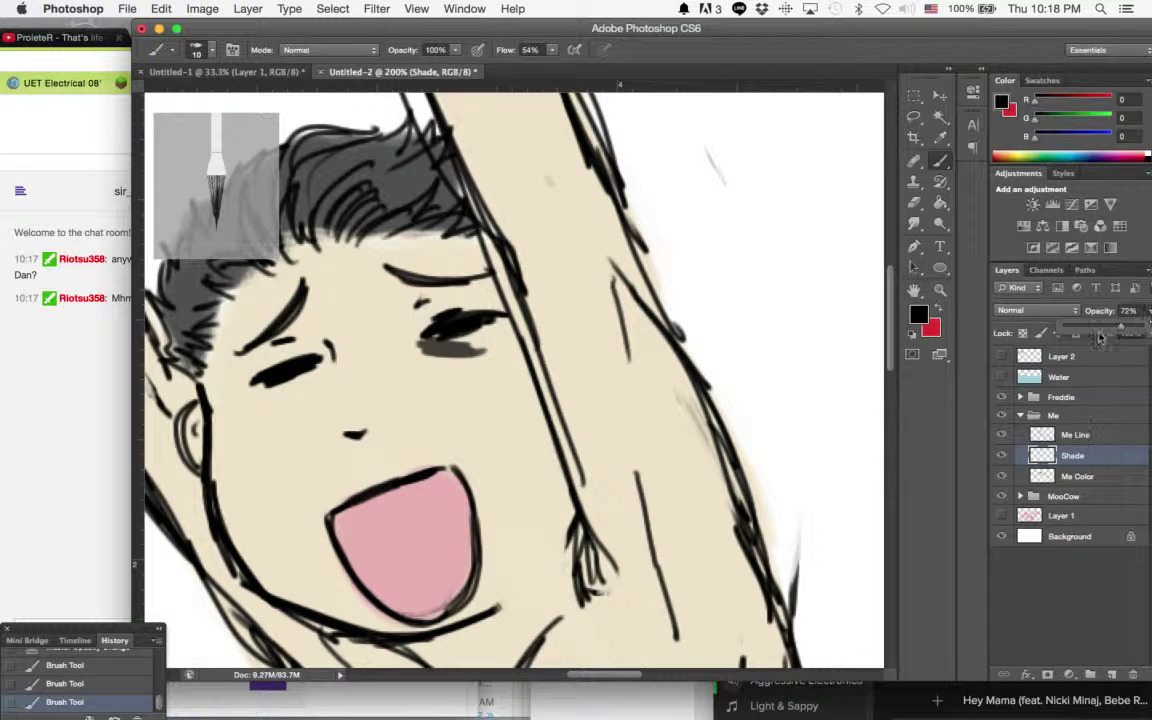
{"action": "left_click_drag", "start_coordinate": [1125, 332], "coordinate": [1102, 332]}
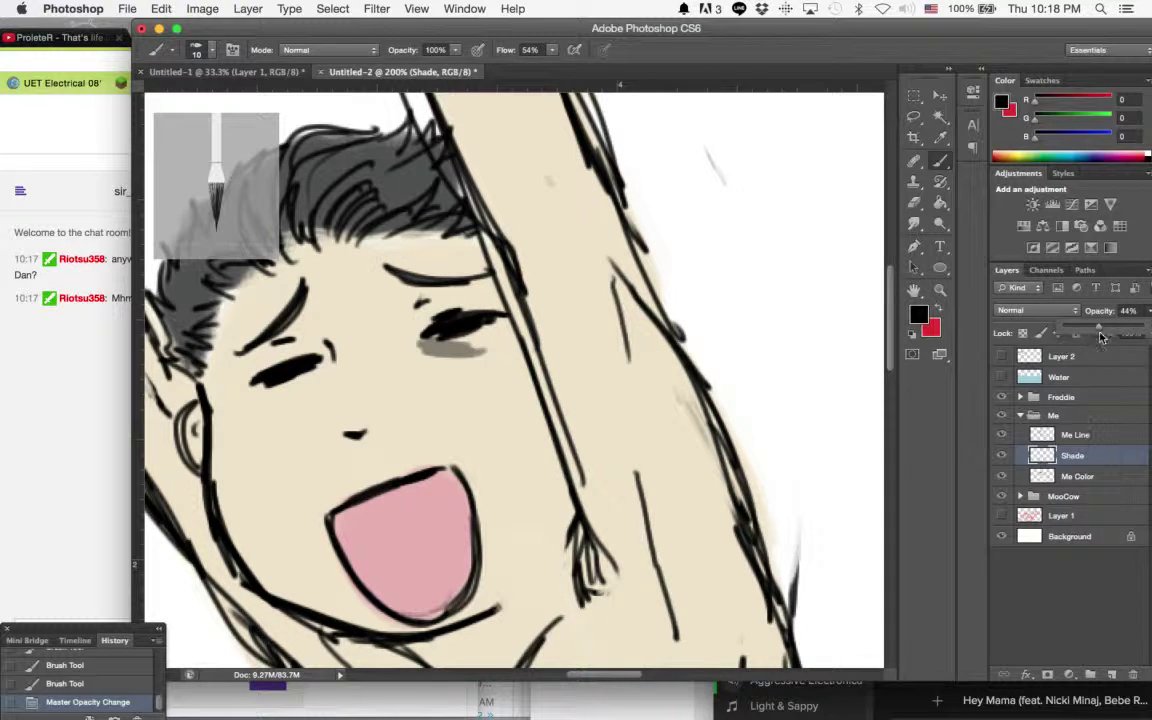
{"action": "left_click", "coordinate": [1049, 605]}
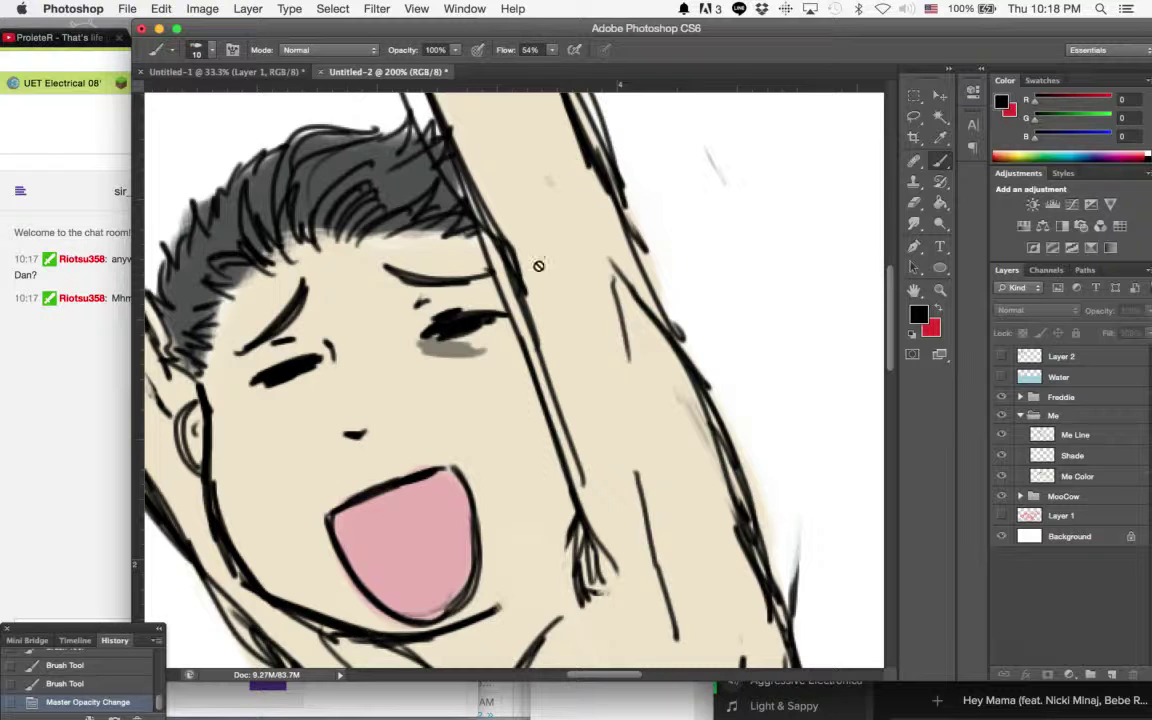
{"action": "left_click", "coordinate": [487, 350]}
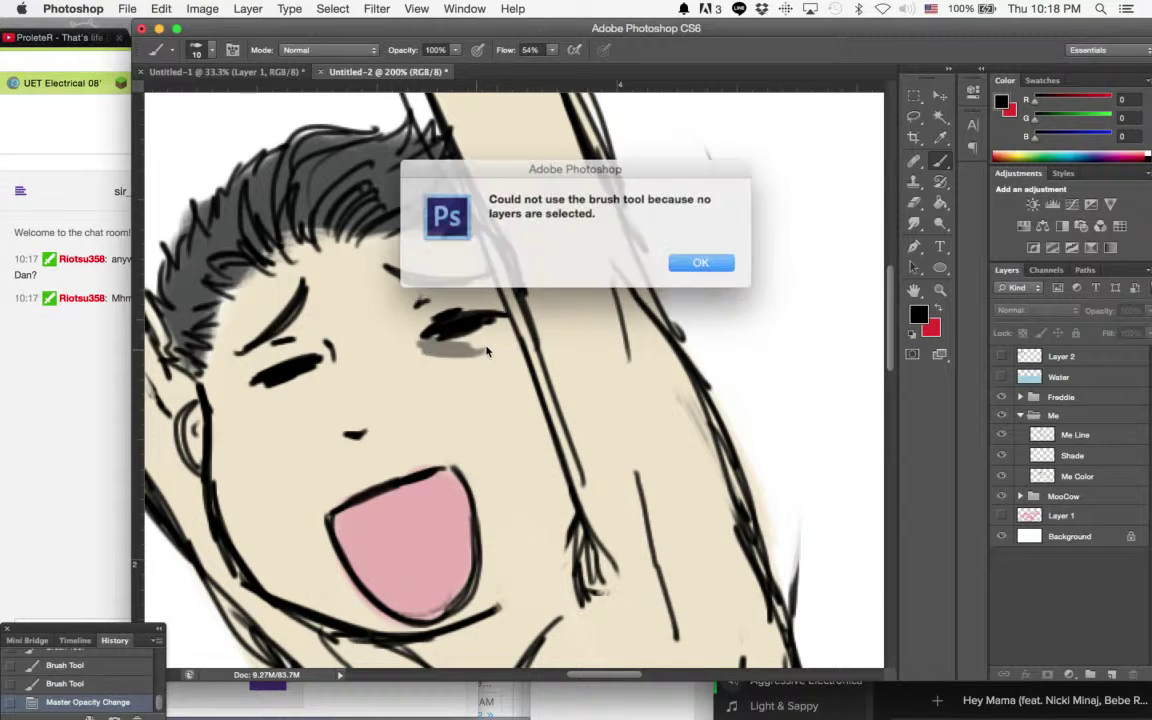
{"action": "key", "text": "Return"}
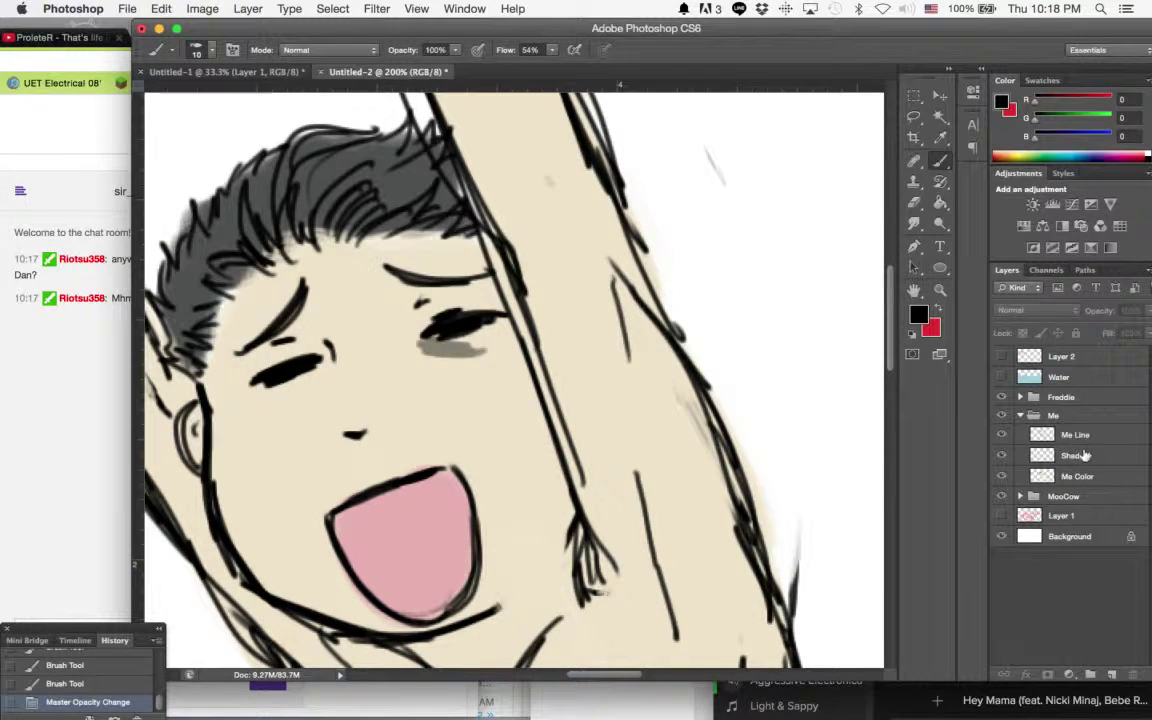
Step: Try shading above and below the man's eye nearest the raised arm on the Shade layer, erasing the shadow again
{"action": "left_click", "coordinate": [1073, 456]}
{"action": "left_click_drag", "start_coordinate": [465, 349], "coordinate": [490, 348]}
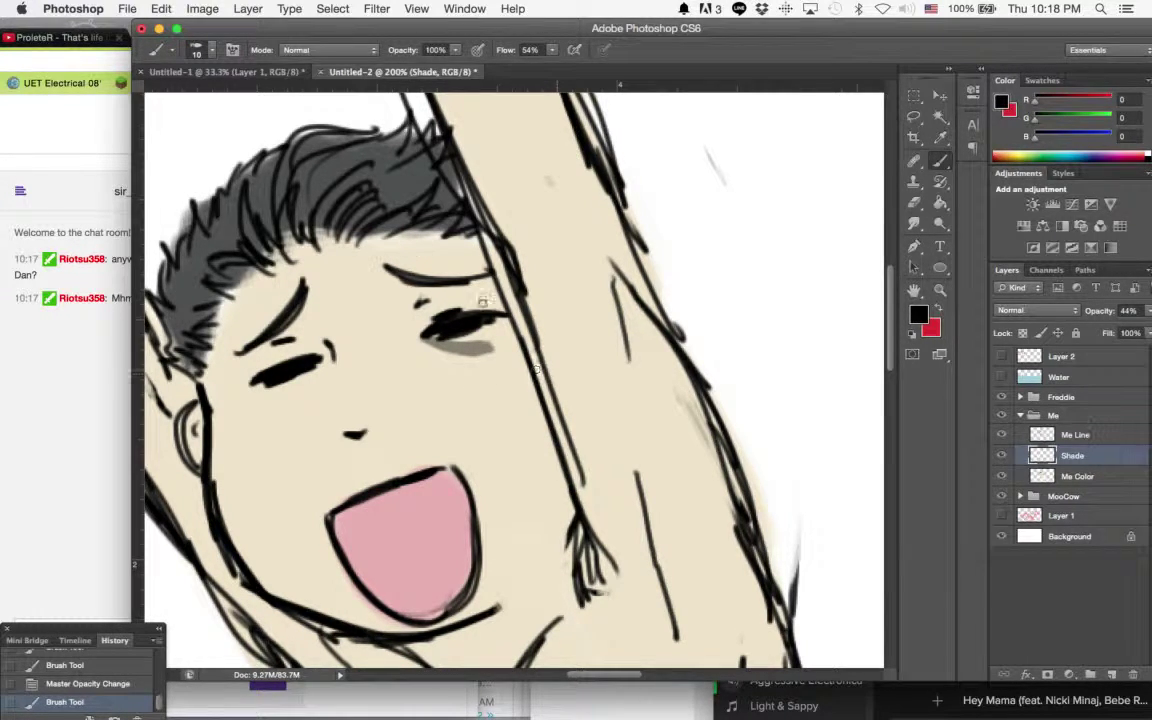
{"action": "left_click_drag", "start_coordinate": [479, 326], "coordinate": [490, 334]}
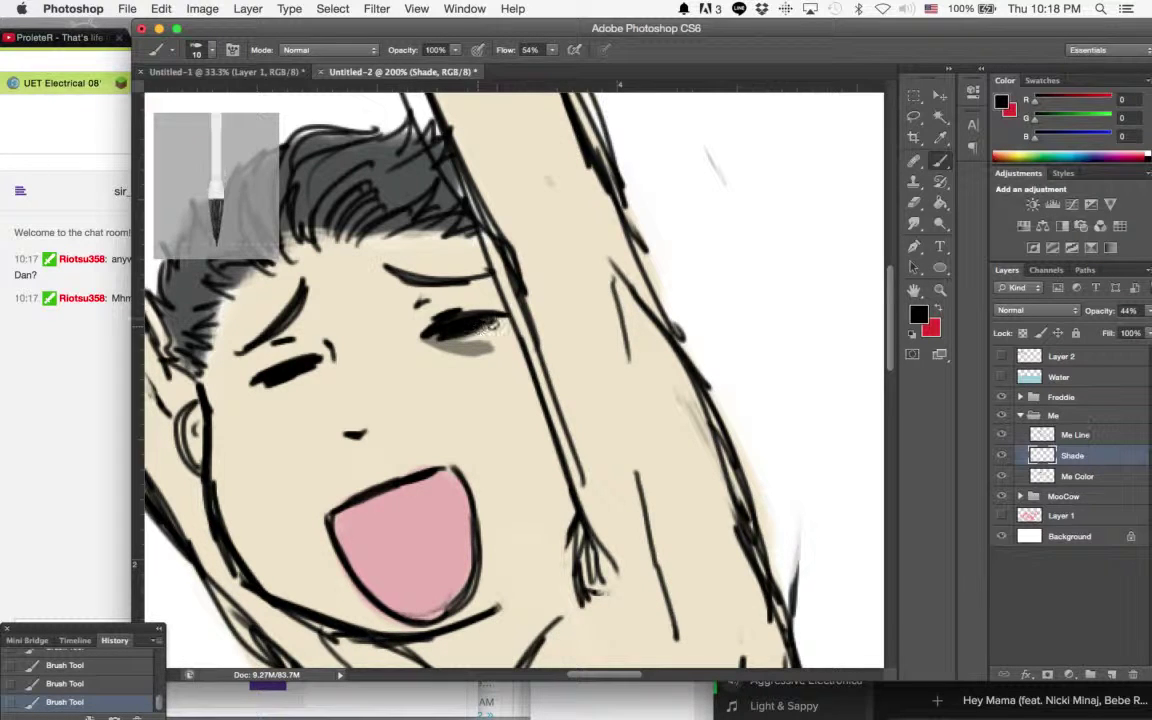
{"action": "mouse_move", "coordinate": [424, 304]}
{"action": "left_mouse_down"}
{"action": "mouse_move", "coordinate": [413, 316]}
{"action": "mouse_move", "coordinate": [413, 299]}
{"action": "mouse_move", "coordinate": [421, 331]}
{"action": "mouse_move", "coordinate": [432, 308]}
{"action": "left_mouse_up"}
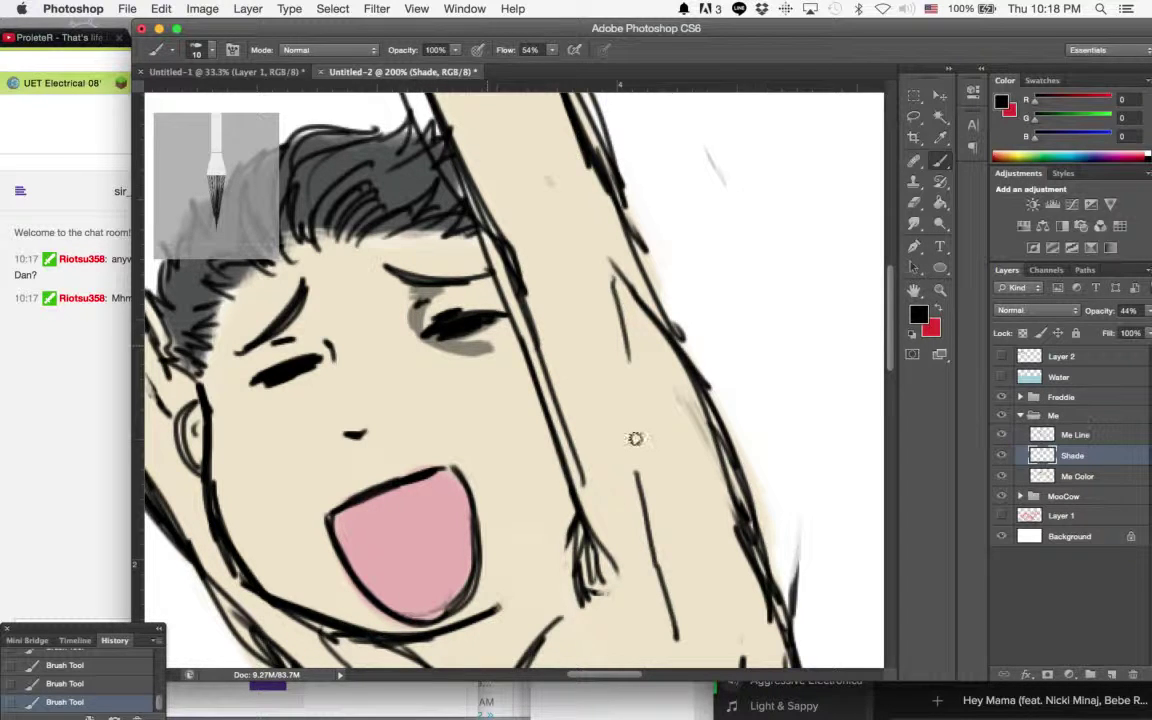
{"action": "mouse_move", "coordinate": [440, 360]}
{"action": "left_mouse_down"}
{"action": "mouse_move", "coordinate": [410, 293]}
{"action": "mouse_move", "coordinate": [515, 371]}
{"action": "left_mouse_up"}
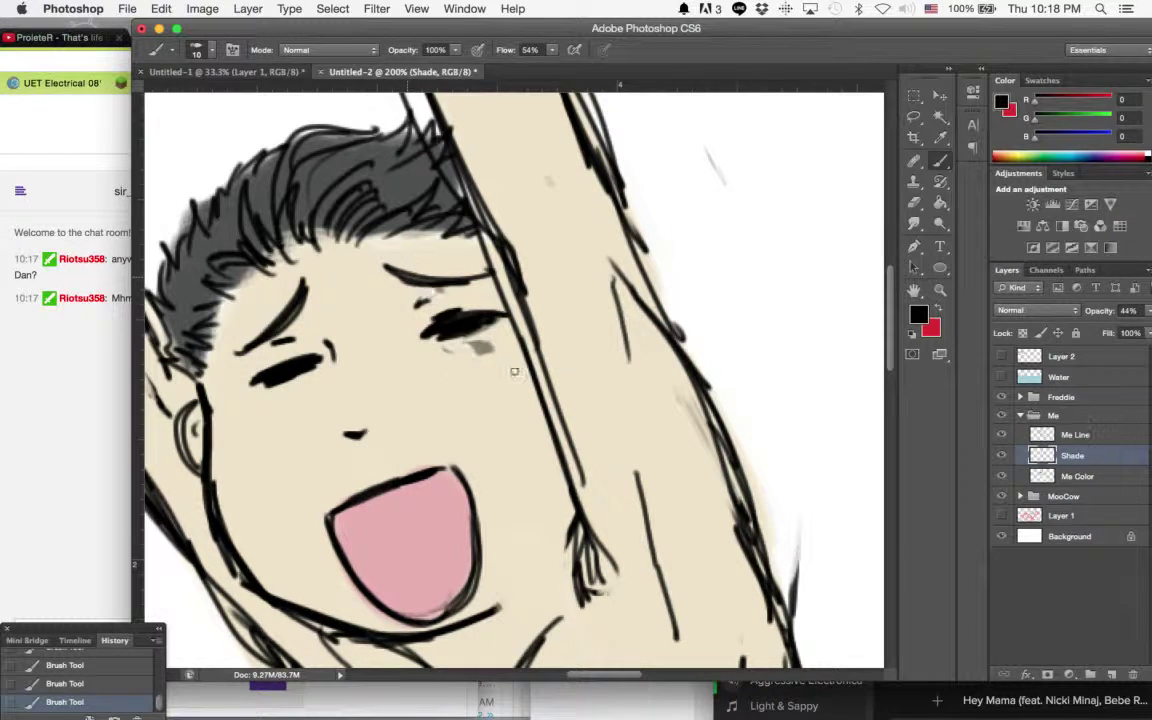
{"action": "key", "text": "ctrl+alt+z"}
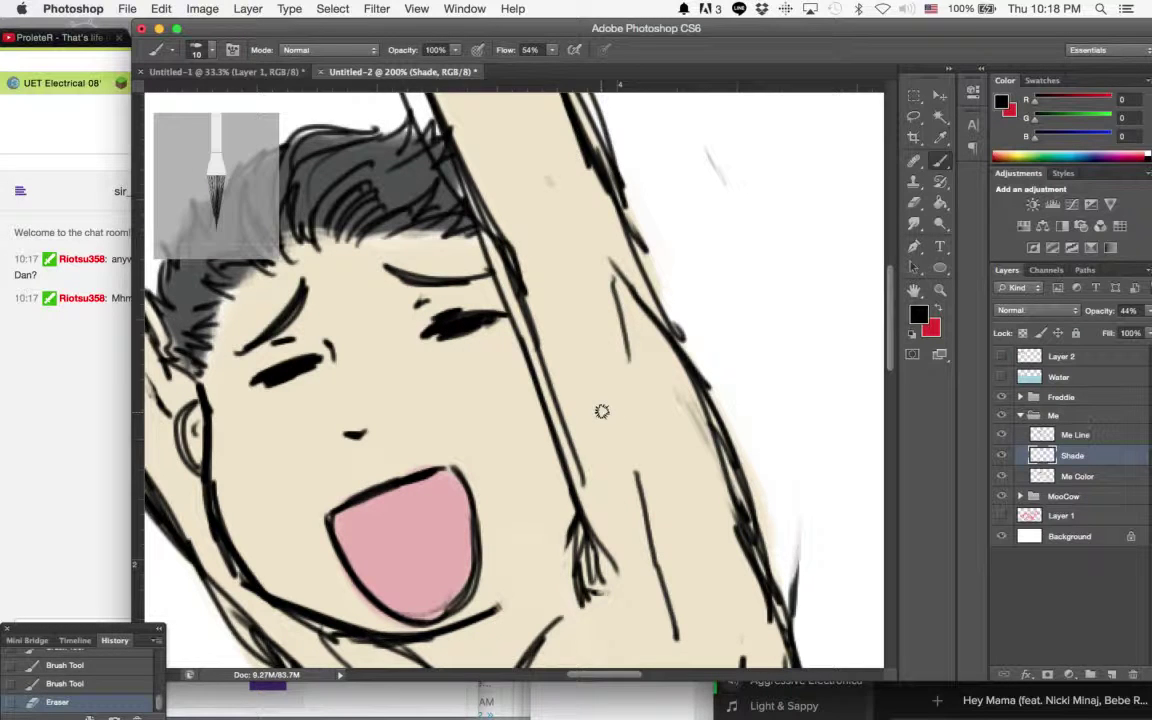
Step: Choose a fan-shaped bristle preset for the Brush tool, keeping the size at 10 px
{"action": "left_click", "coordinate": [207, 57]}
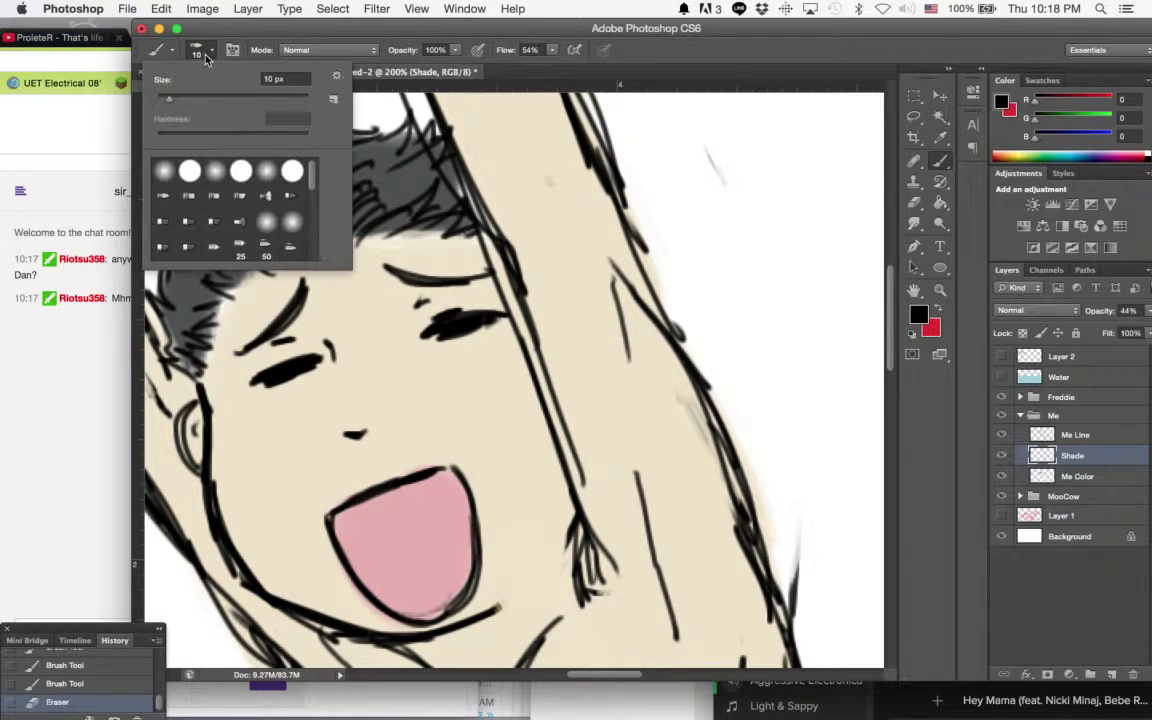
{"action": "left_click", "coordinate": [270, 200]}
{"action": "left_click", "coordinate": [254, 26]}
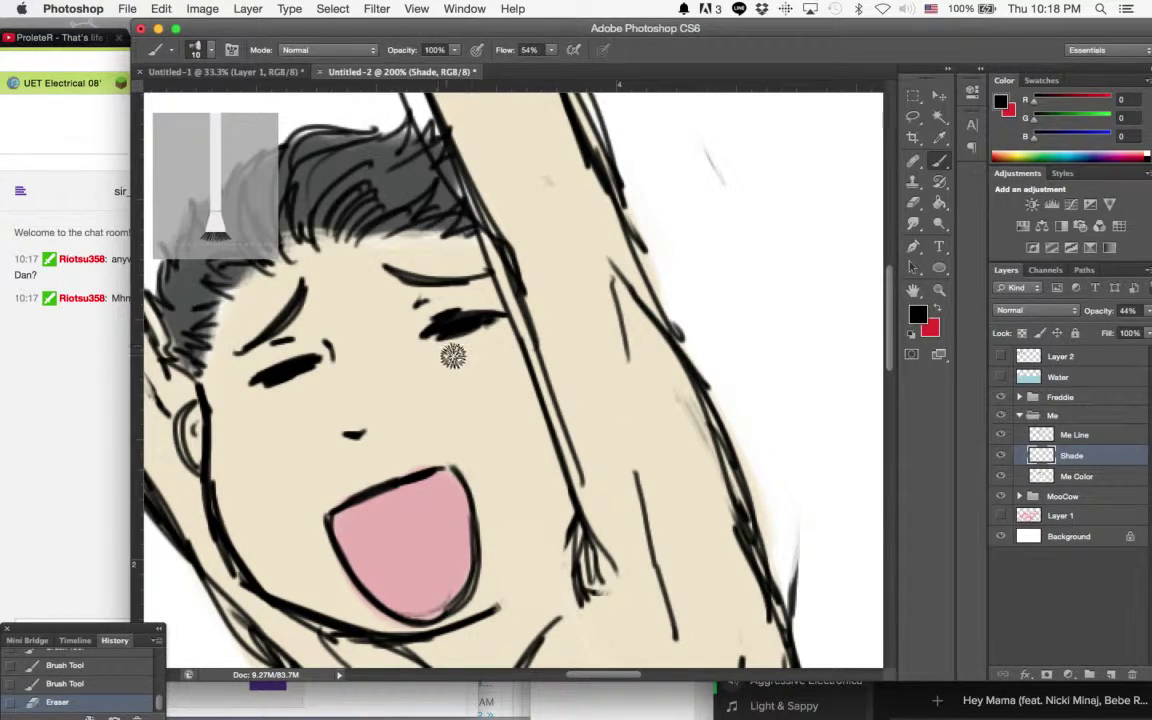
Step: Try painting broad black shadows all around both of the man's eyes on the Shade layer
{"action": "left_click_drag", "start_coordinate": [438, 350], "coordinate": [488, 348]}
{"action": "left_click_drag", "start_coordinate": [465, 356], "coordinate": [496, 330]}
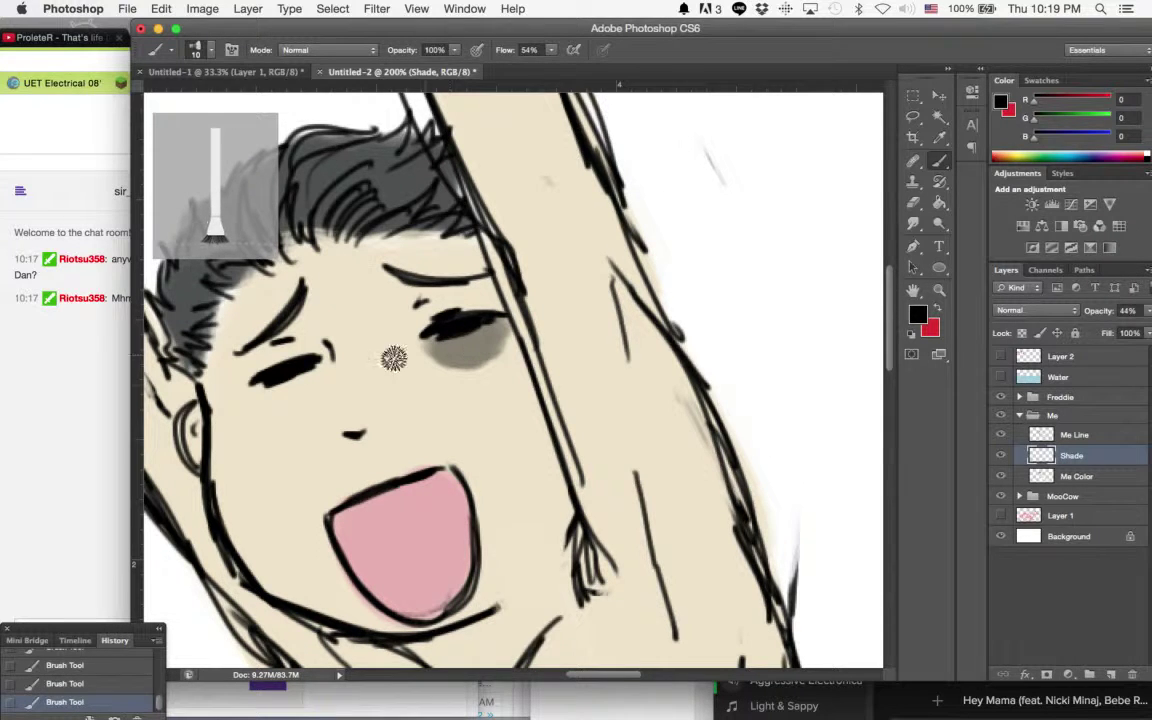
{"action": "mouse_move", "coordinate": [230, 352]}
{"action": "left_mouse_down"}
{"action": "mouse_move", "coordinate": [297, 368]}
{"action": "mouse_move", "coordinate": [309, 352]}
{"action": "mouse_move", "coordinate": [273, 386]}
{"action": "left_mouse_up"}
{"action": "mouse_move", "coordinate": [478, 314]}
{"action": "left_mouse_down"}
{"action": "mouse_move", "coordinate": [422, 330]}
{"action": "mouse_move", "coordinate": [483, 316]}
{"action": "left_mouse_up"}
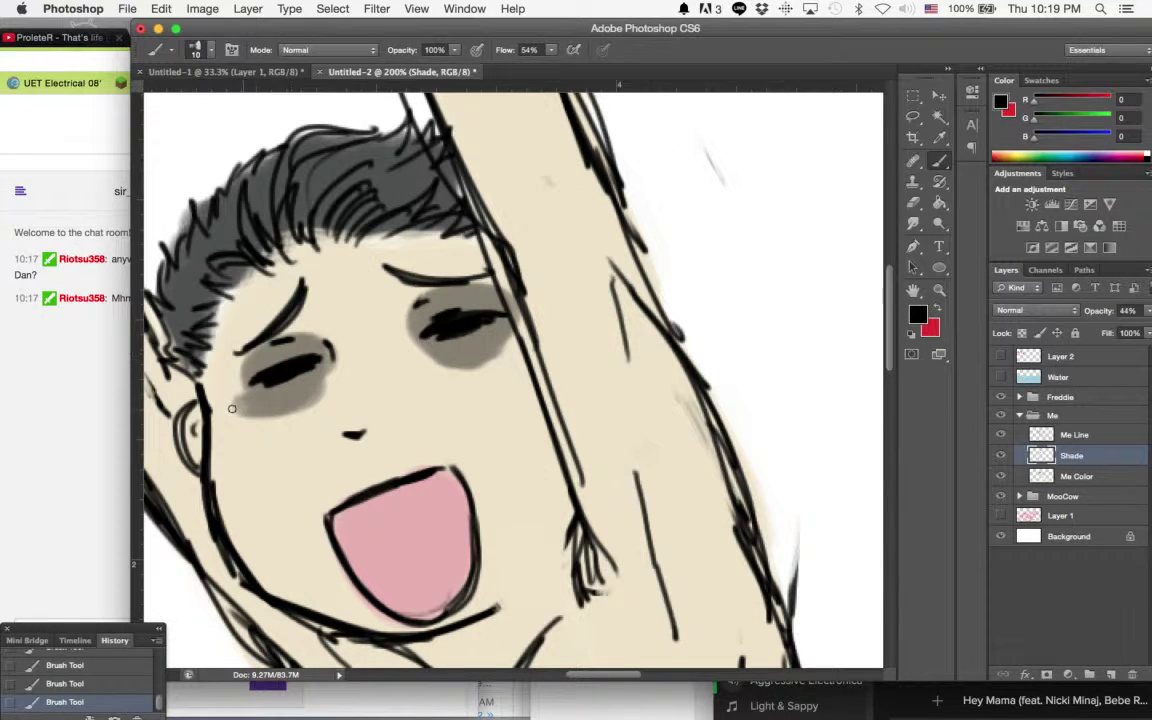
Step: Erase the shadows around both of the man's eyes
{"action": "mouse_move", "coordinate": [232, 410]}
{"action": "left_mouse_down"}
{"action": "mouse_move", "coordinate": [326, 406]}
{"action": "mouse_move", "coordinate": [248, 406]}
{"action": "mouse_move", "coordinate": [333, 358]}
{"action": "left_mouse_up"}
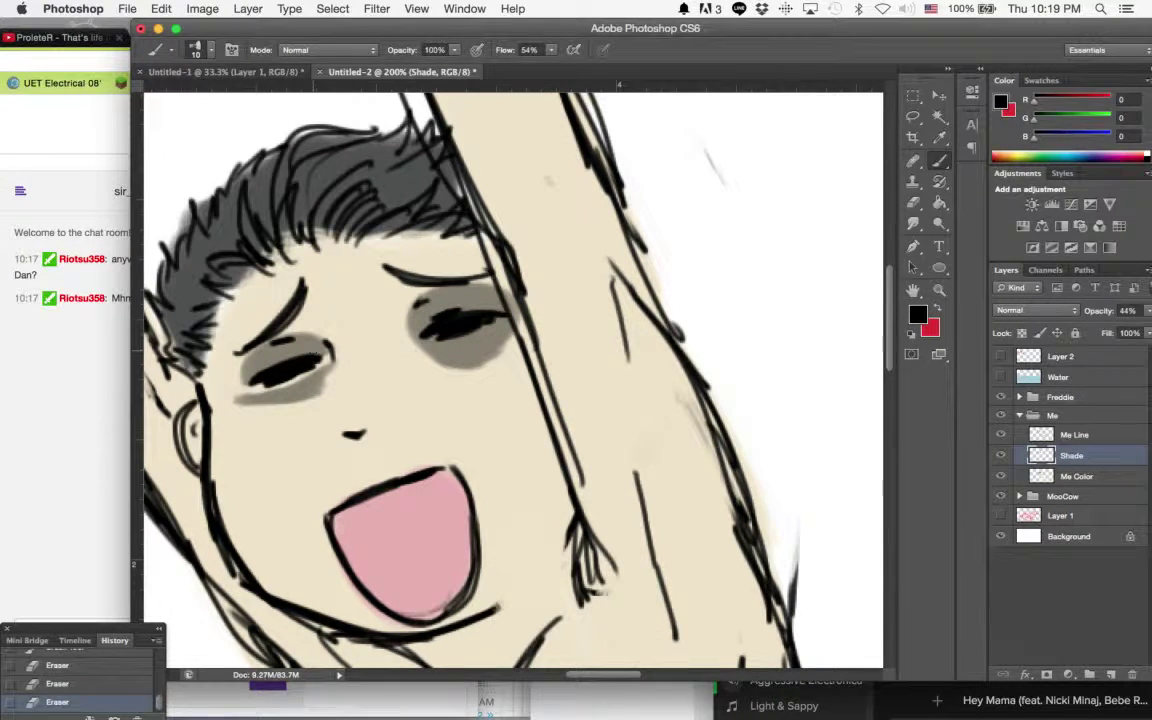
{"action": "mouse_move", "coordinate": [252, 321]}
{"action": "left_mouse_down"}
{"action": "mouse_move", "coordinate": [220, 340]}
{"action": "mouse_move", "coordinate": [290, 316]}
{"action": "mouse_move", "coordinate": [248, 312]}
{"action": "mouse_move", "coordinate": [243, 350]}
{"action": "mouse_move", "coordinate": [255, 358]}
{"action": "mouse_move", "coordinate": [295, 330]}
{"action": "mouse_move", "coordinate": [250, 321]}
{"action": "left_mouse_up"}
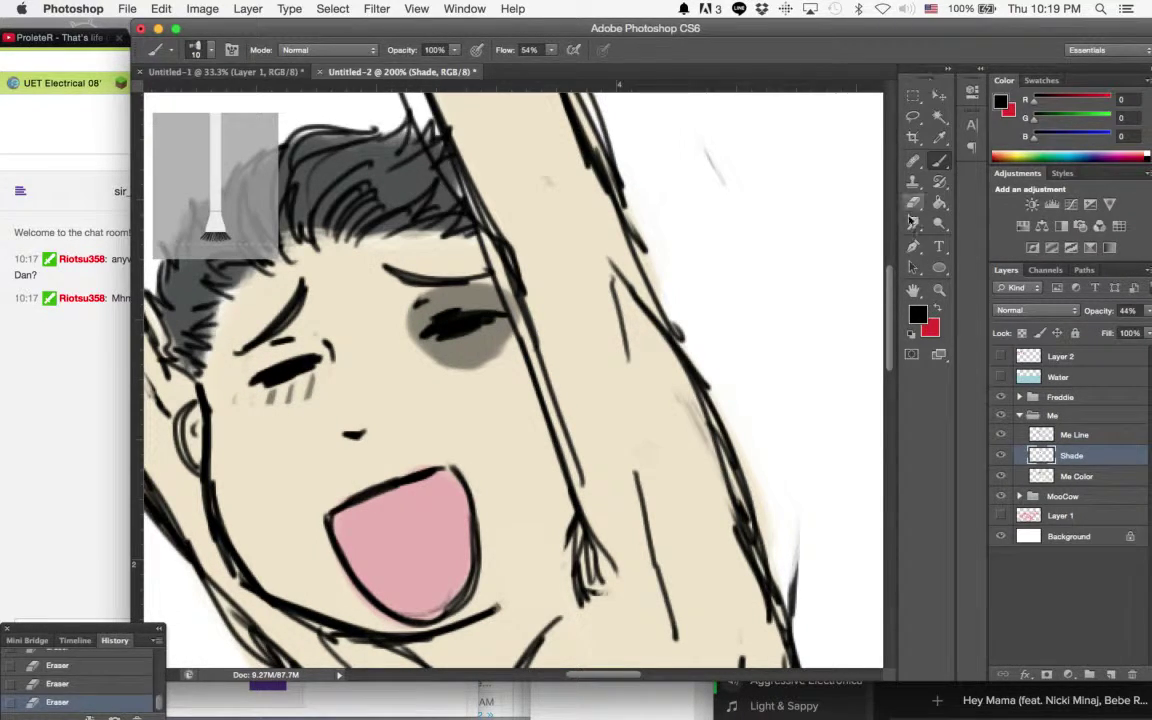
{"action": "key", "text": "e"}
{"action": "left_click", "coordinate": [208, 51]}
{"action": "left_click", "coordinate": [198, 98]}
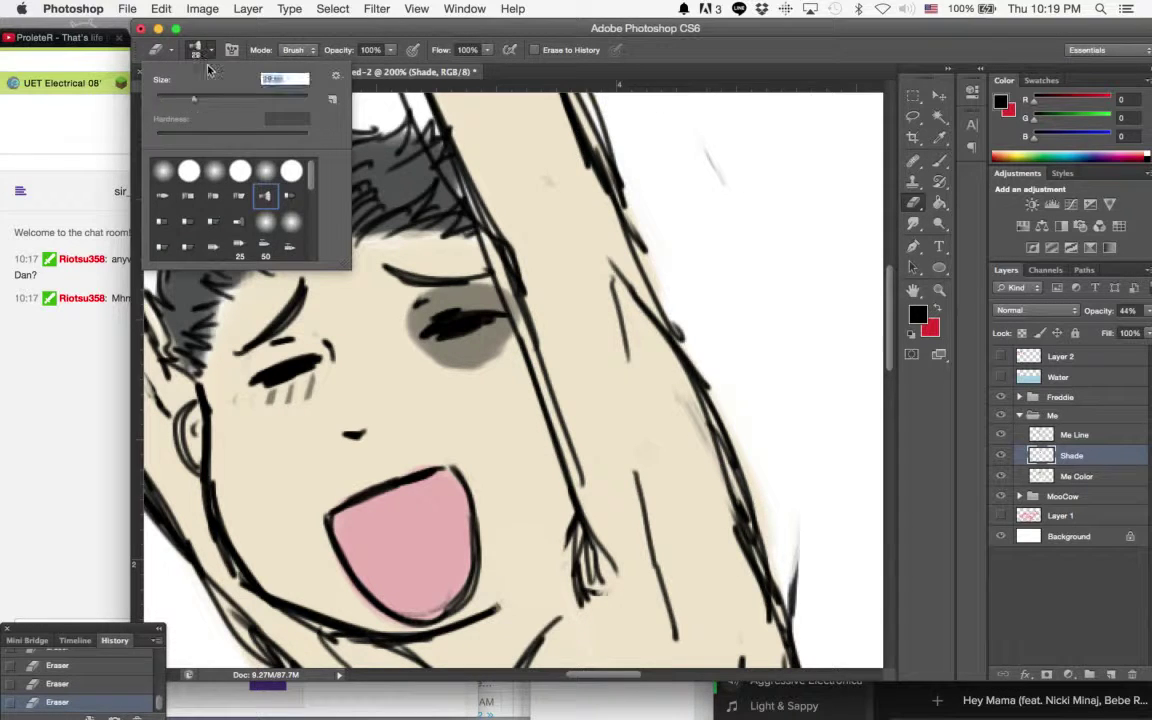
{"action": "left_click", "coordinate": [222, 39]}
{"action": "mouse_move", "coordinate": [306, 386]}
{"action": "left_mouse_down"}
{"action": "mouse_move", "coordinate": [262, 393]}
{"action": "mouse_move", "coordinate": [371, 308]}
{"action": "mouse_move", "coordinate": [435, 285]}
{"action": "mouse_move", "coordinate": [504, 343]}
{"action": "mouse_move", "coordinate": [562, 323]}
{"action": "mouse_move", "coordinate": [584, 267]}
{"action": "mouse_move", "coordinate": [640, 237]}
{"action": "mouse_move", "coordinate": [695, 246]}
{"action": "left_mouse_up"}
Step: Set the Brush size to 5 px and shade the man's inner ear and the inside edge of his jawline
{"action": "left_click", "coordinate": [938, 163]}
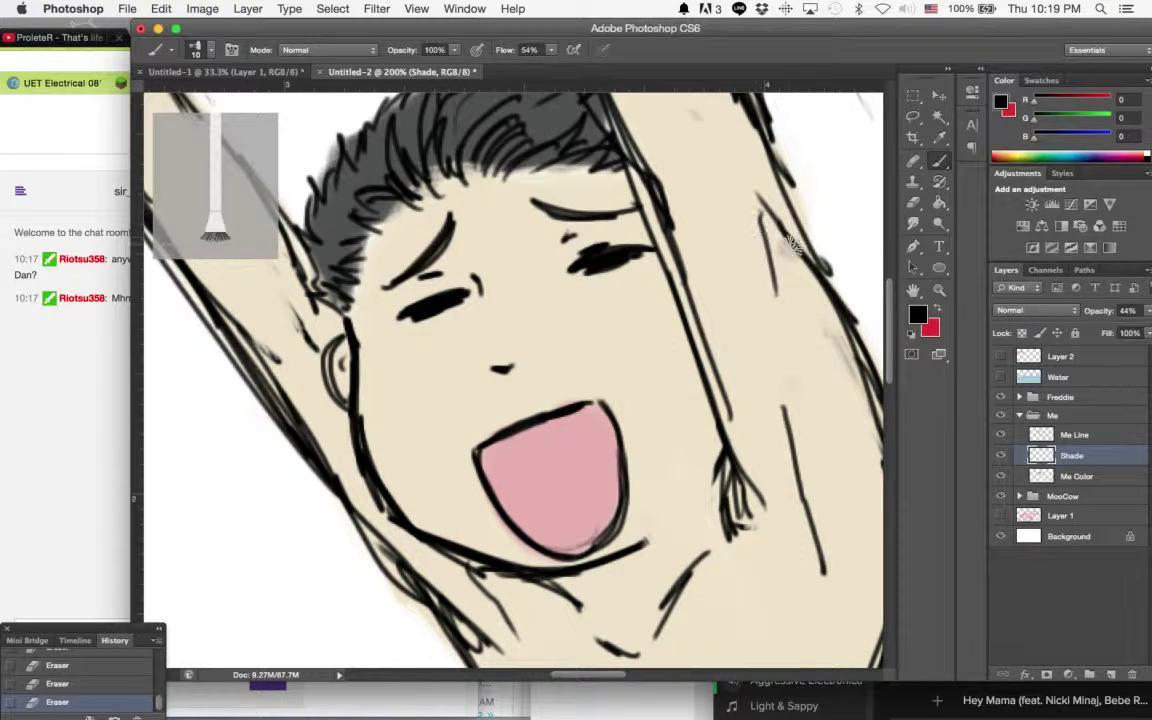
{"action": "left_click", "coordinate": [197, 47]}
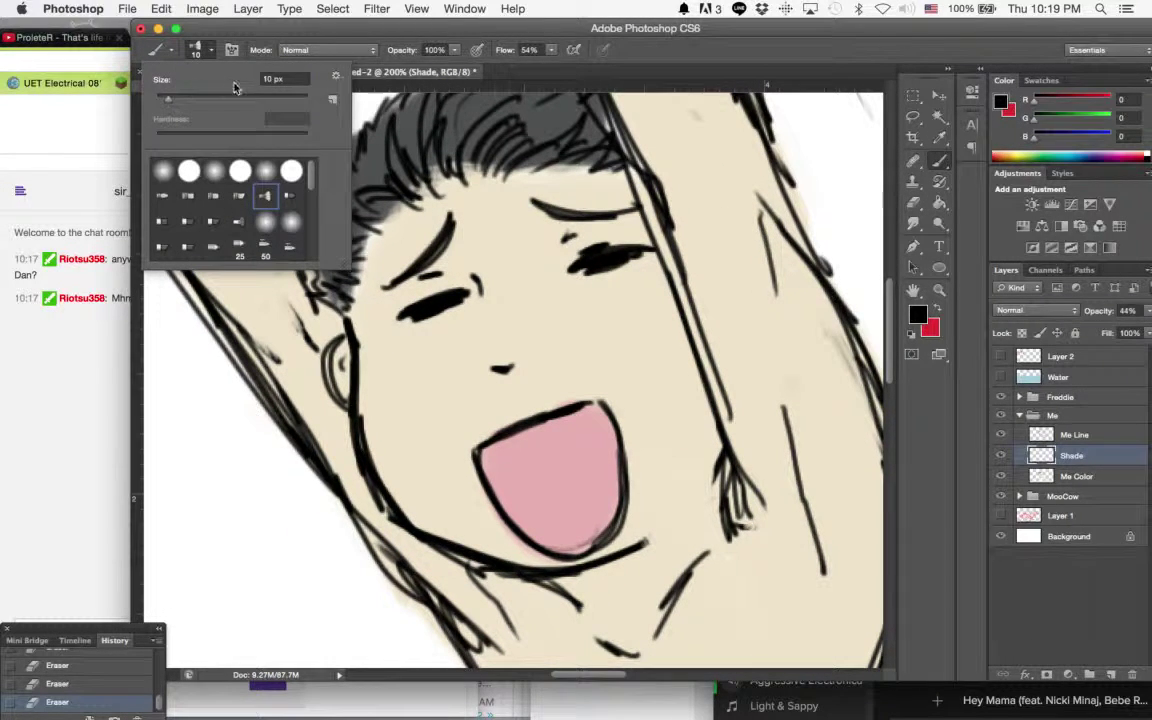
{"action": "left_click_drag", "start_coordinate": [172, 105], "coordinate": [162, 105]}
{"action": "left_click", "coordinate": [225, 29]}
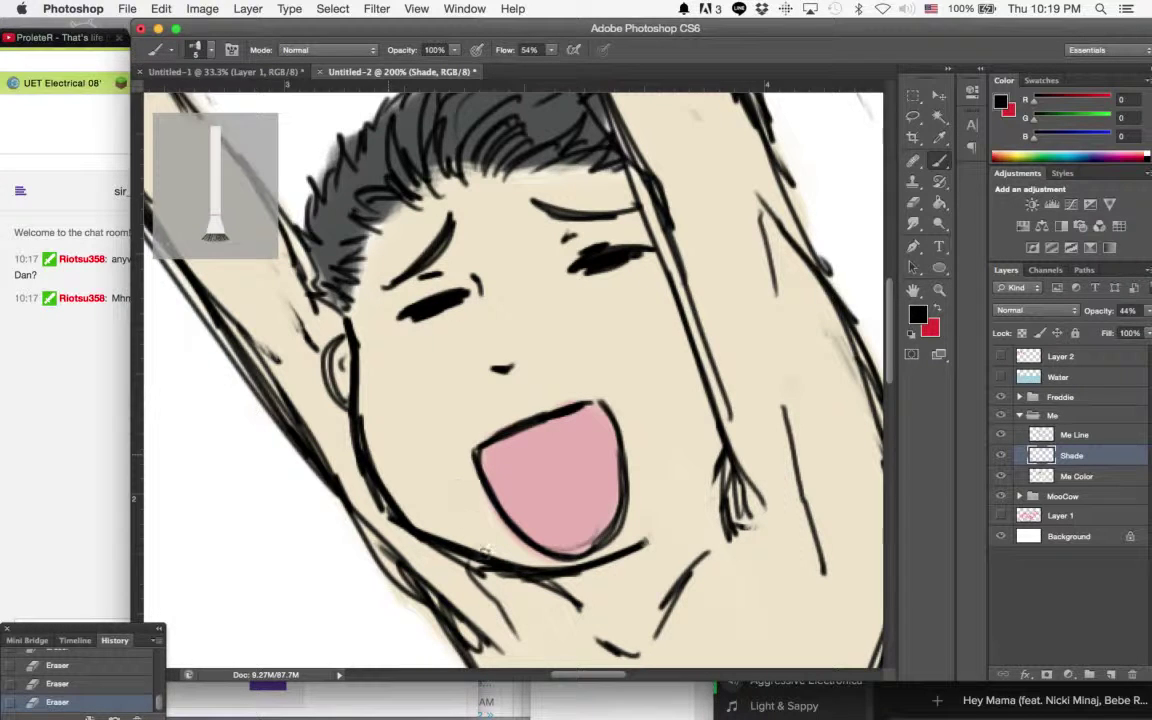
{"action": "left_click_drag", "start_coordinate": [342, 349], "coordinate": [348, 398]}
{"action": "mouse_move", "coordinate": [345, 372]}
{"action": "left_mouse_down"}
{"action": "mouse_move", "coordinate": [367, 455]}
{"action": "mouse_move", "coordinate": [408, 514]}
{"action": "left_mouse_up"}
{"action": "left_click_drag", "start_coordinate": [490, 563], "coordinate": [604, 562]}
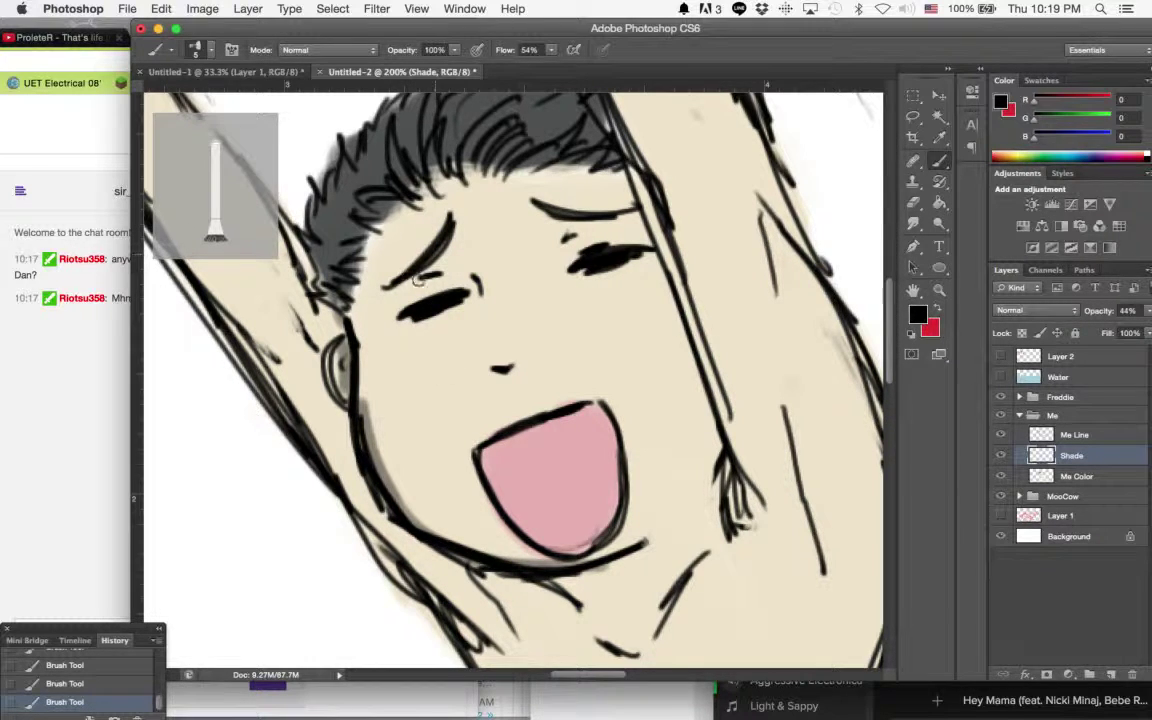
Step: Shade beneath both of the man's eyebrows, along the bridge of his nose and under the nose tip
{"action": "mouse_move", "coordinate": [410, 250]}
{"action": "left_mouse_down"}
{"action": "mouse_move", "coordinate": [395, 215]}
{"action": "mouse_move", "coordinate": [436, 236]}
{"action": "left_mouse_up"}
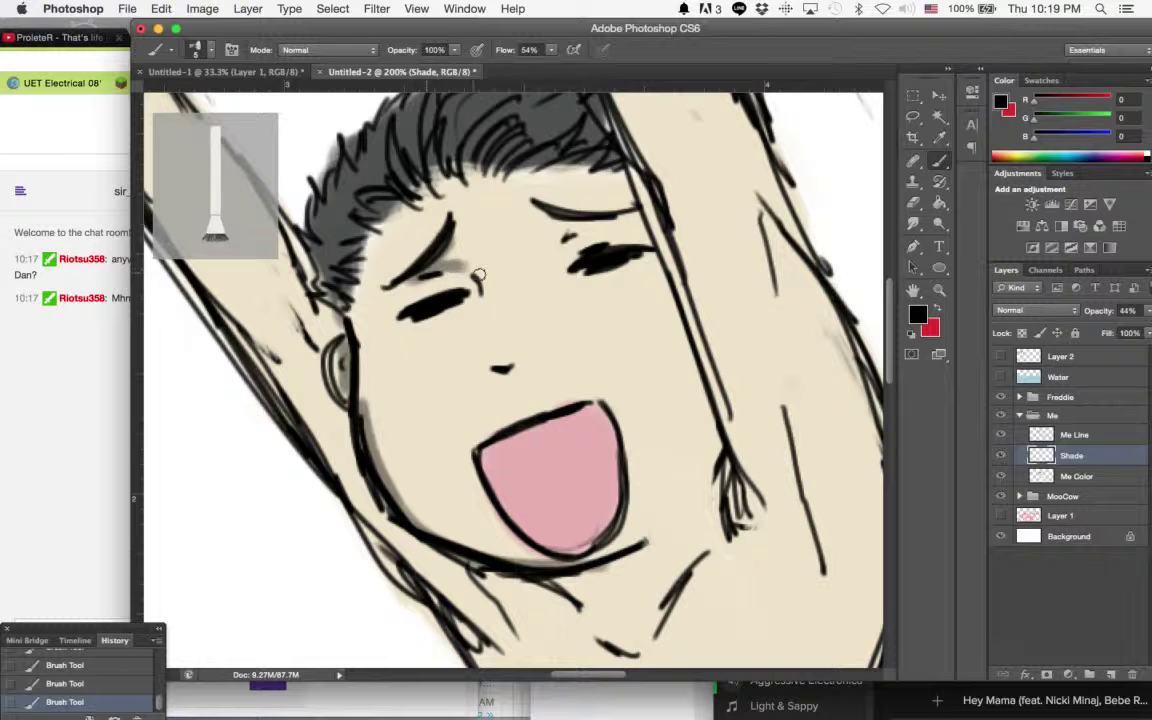
{"action": "mouse_move", "coordinate": [537, 210]}
{"action": "left_mouse_down"}
{"action": "mouse_move", "coordinate": [561, 237]}
{"action": "mouse_move", "coordinate": [600, 220]}
{"action": "mouse_move", "coordinate": [576, 226]}
{"action": "mouse_move", "coordinate": [641, 224]}
{"action": "left_mouse_up"}
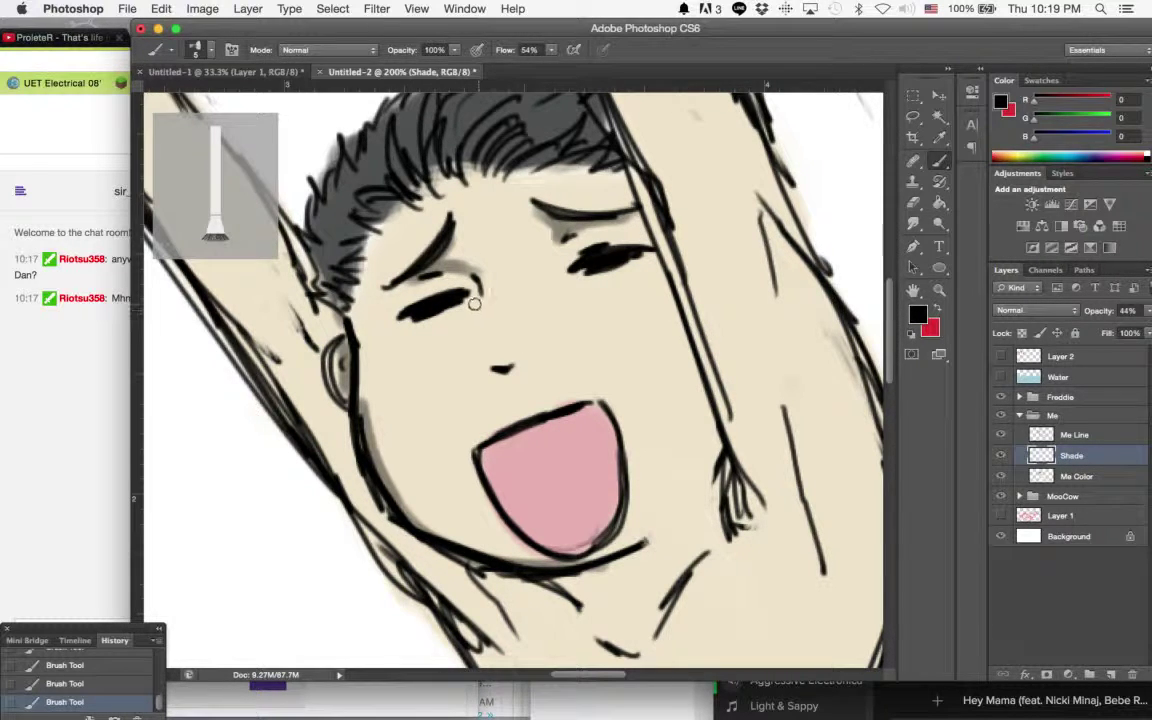
{"action": "mouse_move", "coordinate": [474, 303]}
{"action": "left_mouse_down"}
{"action": "mouse_move", "coordinate": [535, 273]}
{"action": "mouse_move", "coordinate": [579, 277]}
{"action": "left_mouse_up"}
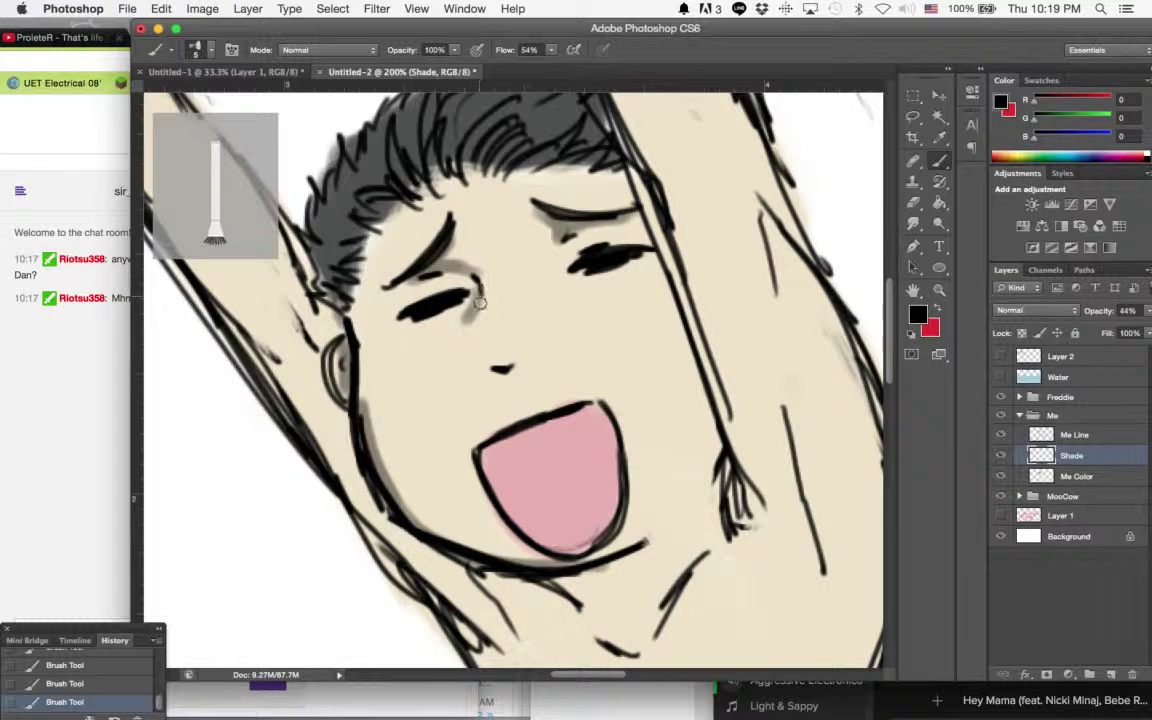
{"action": "left_click_drag", "start_coordinate": [496, 372], "coordinate": [500, 380]}
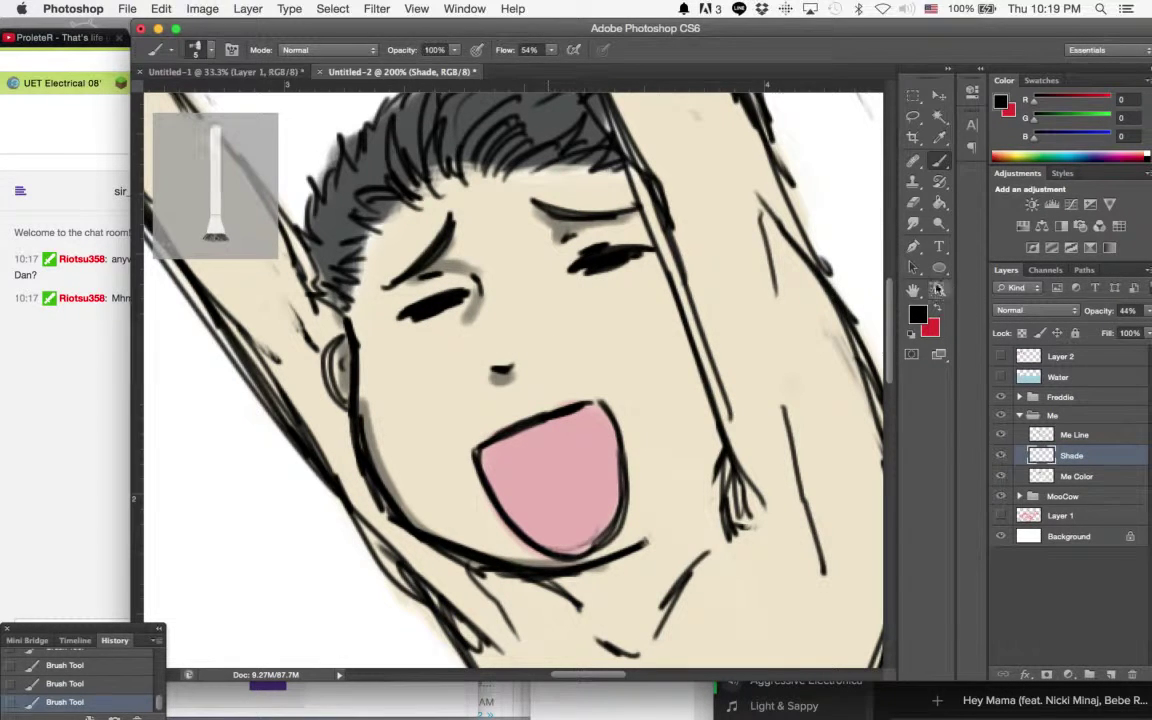
Step: Examine the face shading from a distance against the whole scene and again close up
{"action": "key", "text": "z"}
{"action": "left_click", "coordinate": [805, 262], "text": "alt"}
{"action": "left_click", "coordinate": [805, 262], "text": "alt"}
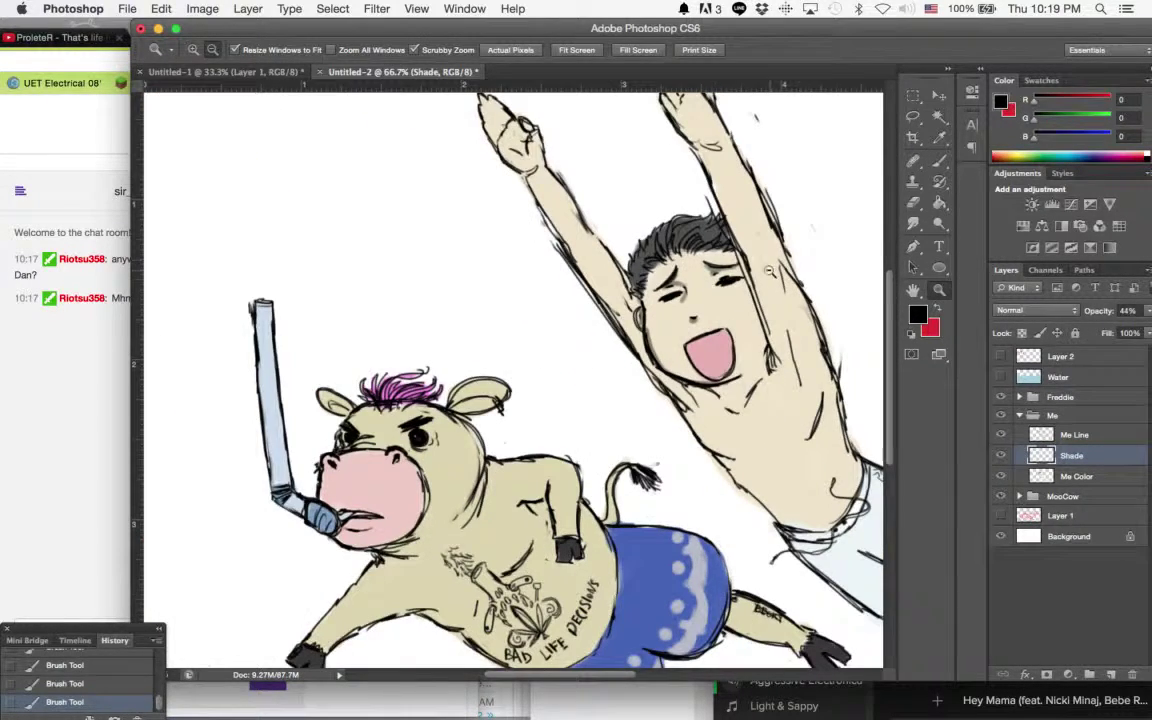
{"action": "left_click", "coordinate": [770, 270]}
{"action": "left_click", "coordinate": [752, 267]}
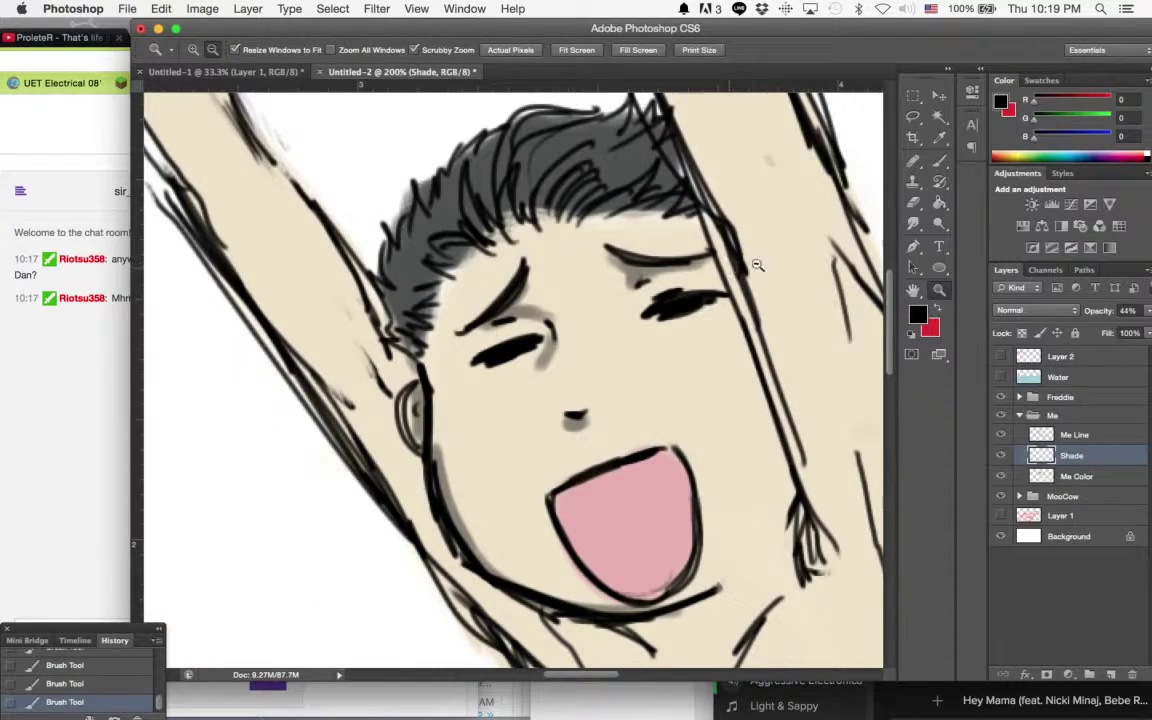
{"action": "left_click", "coordinate": [700, 224], "text": "alt"}
{"action": "left_click", "coordinate": [700, 224], "text": "alt"}
{"action": "left_click", "coordinate": [698, 227], "text": "alt"}
{"action": "left_click", "coordinate": [771, 252], "text": "alt"}
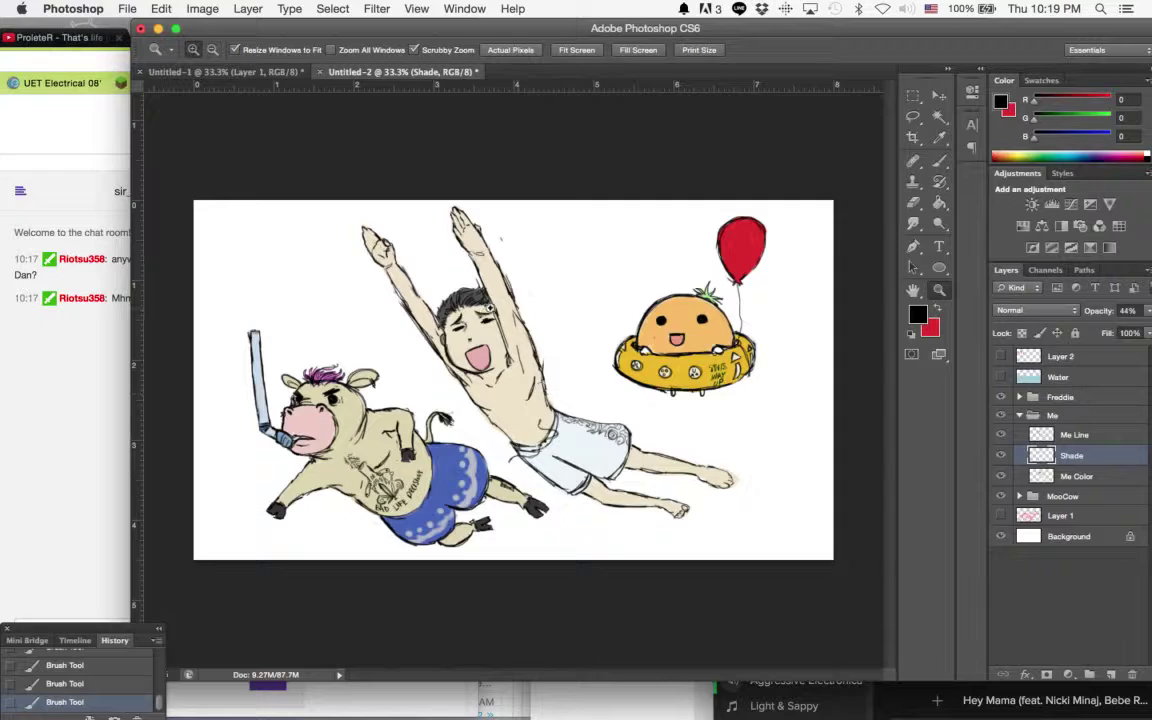
{"action": "left_click", "coordinate": [500, 311]}
{"action": "left_click", "coordinate": [500, 311]}
{"action": "left_click", "coordinate": [506, 315]}
{"action": "left_click", "coordinate": [508, 318]}
{"action": "scroll", "coordinate": [485, 383], "scroll_direction": "down", "scroll_amount": 5}
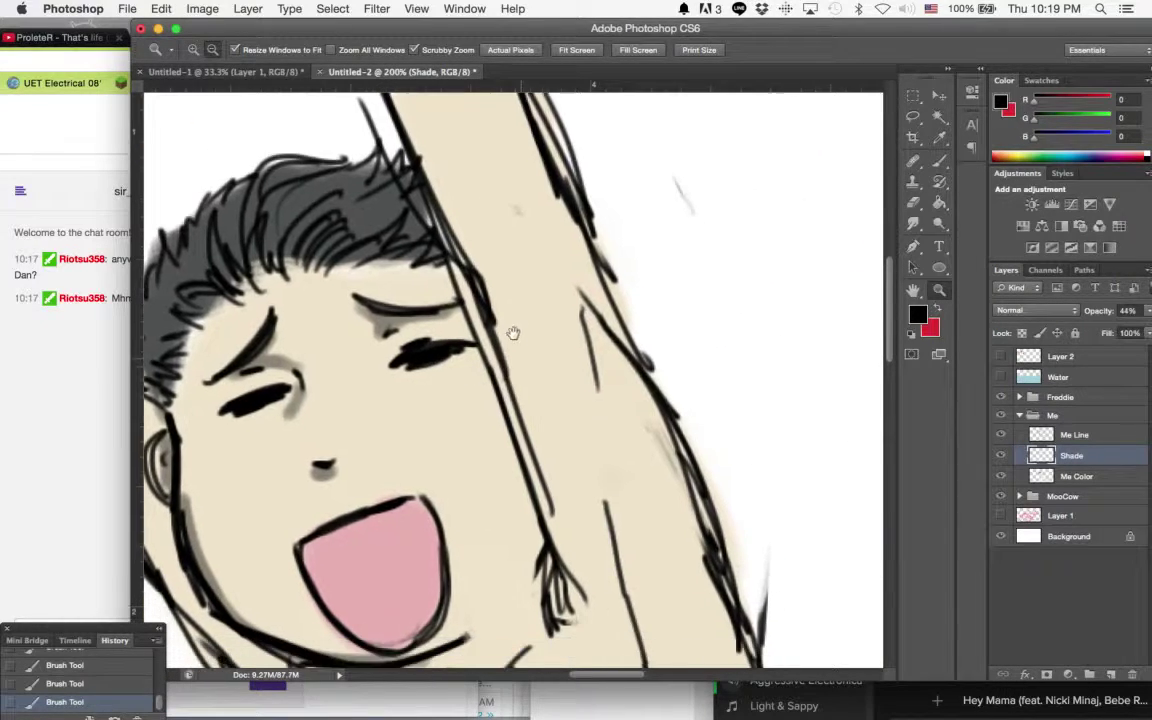
Step: Rework the nose shadow onto the side nearest the closer raised arm, and dab shading over the armpit hair
{"action": "left_click", "coordinate": [942, 163]}
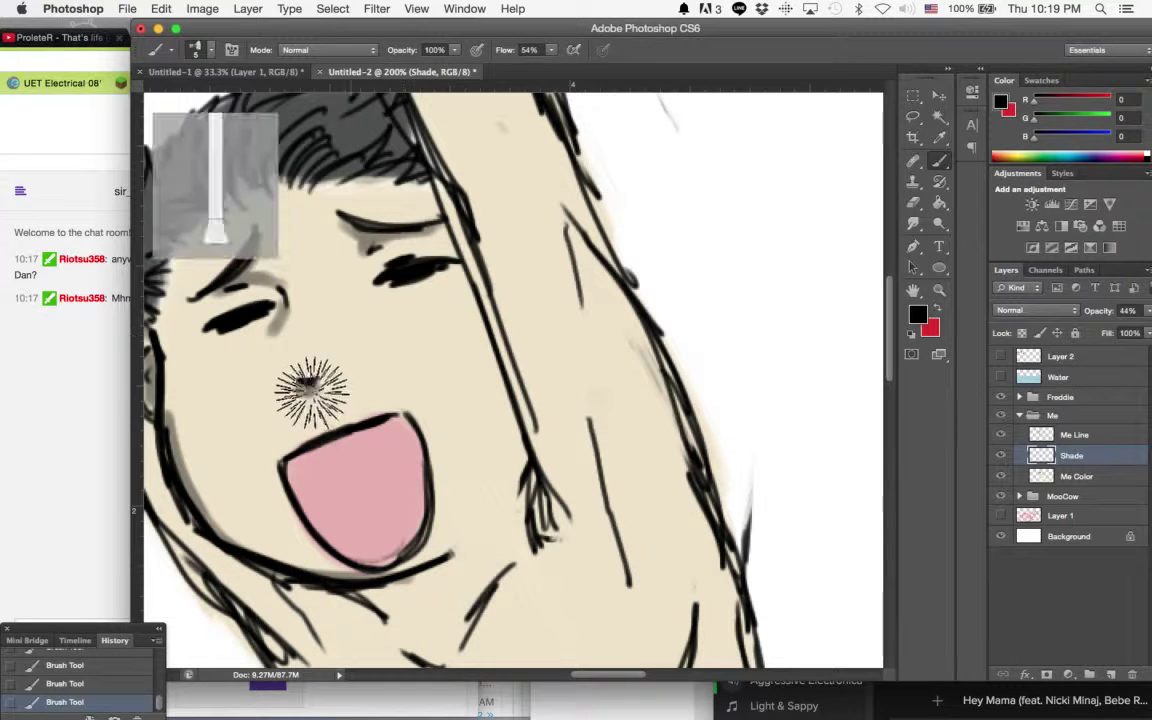
{"action": "mouse_move", "coordinate": [303, 389]}
{"action": "left_mouse_down"}
{"action": "mouse_move", "coordinate": [324, 398]}
{"action": "mouse_move", "coordinate": [318, 373]}
{"action": "mouse_move", "coordinate": [310, 382]}
{"action": "left_mouse_up"}
{"action": "key", "text": "bracketleft"}
{"action": "key", "text": "bracketleft"}
{"action": "key", "text": "bracketleft"}
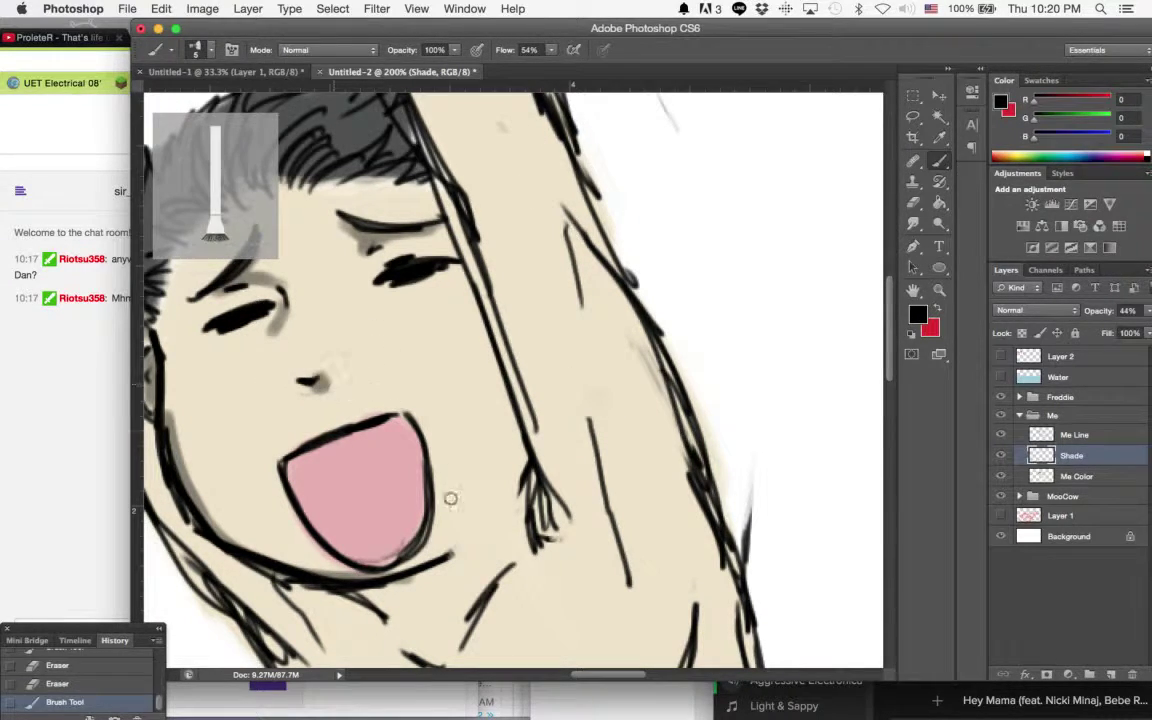
{"action": "left_click_drag", "start_coordinate": [536, 480], "coordinate": [539, 545]}
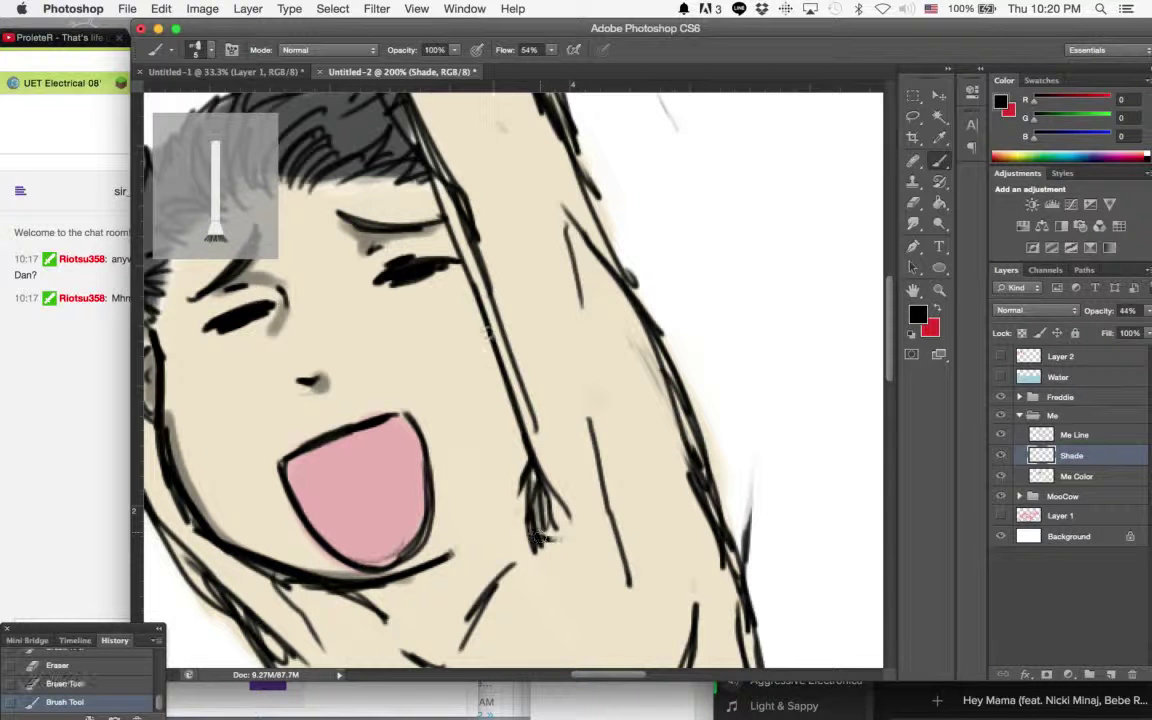
Step: Shade the skin between the man's sideburn and ear, the ear itself, and the start of the neck below the jaw
{"action": "left_click_drag", "start_coordinate": [484, 272], "coordinate": [519, 452]}
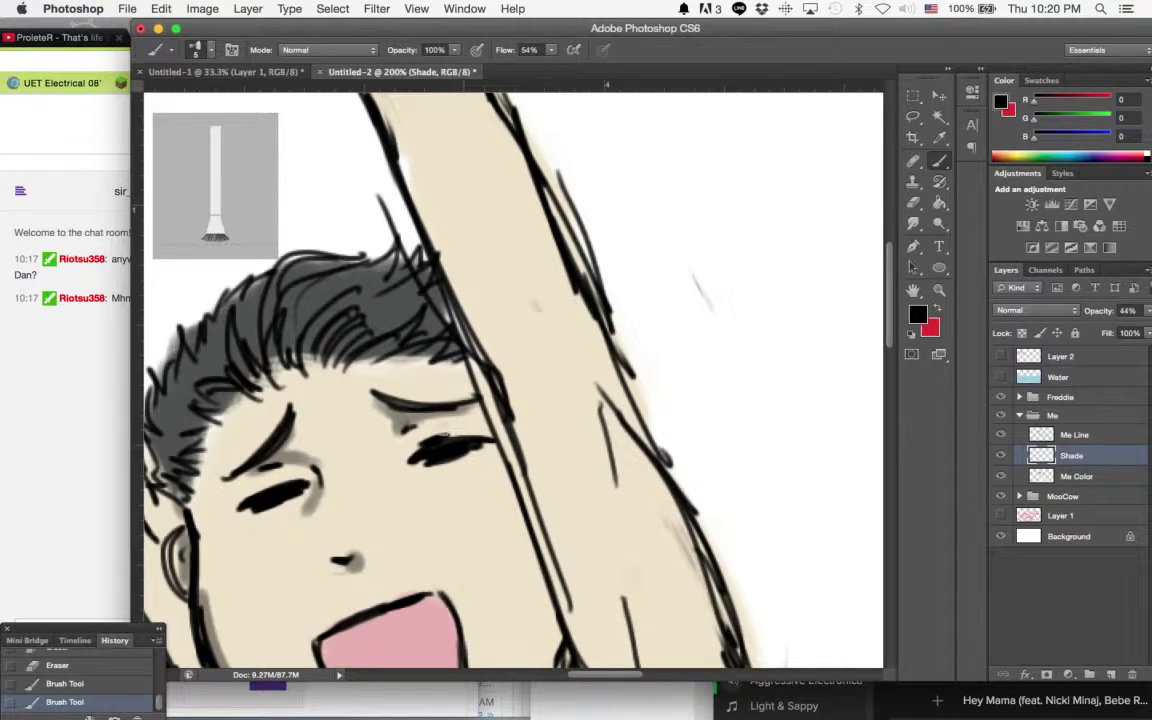
{"action": "mouse_move", "coordinate": [498, 335]}
{"action": "left_mouse_down"}
{"action": "mouse_move", "coordinate": [621, 89]}
{"action": "mouse_move", "coordinate": [663, 135]}
{"action": "left_mouse_up"}
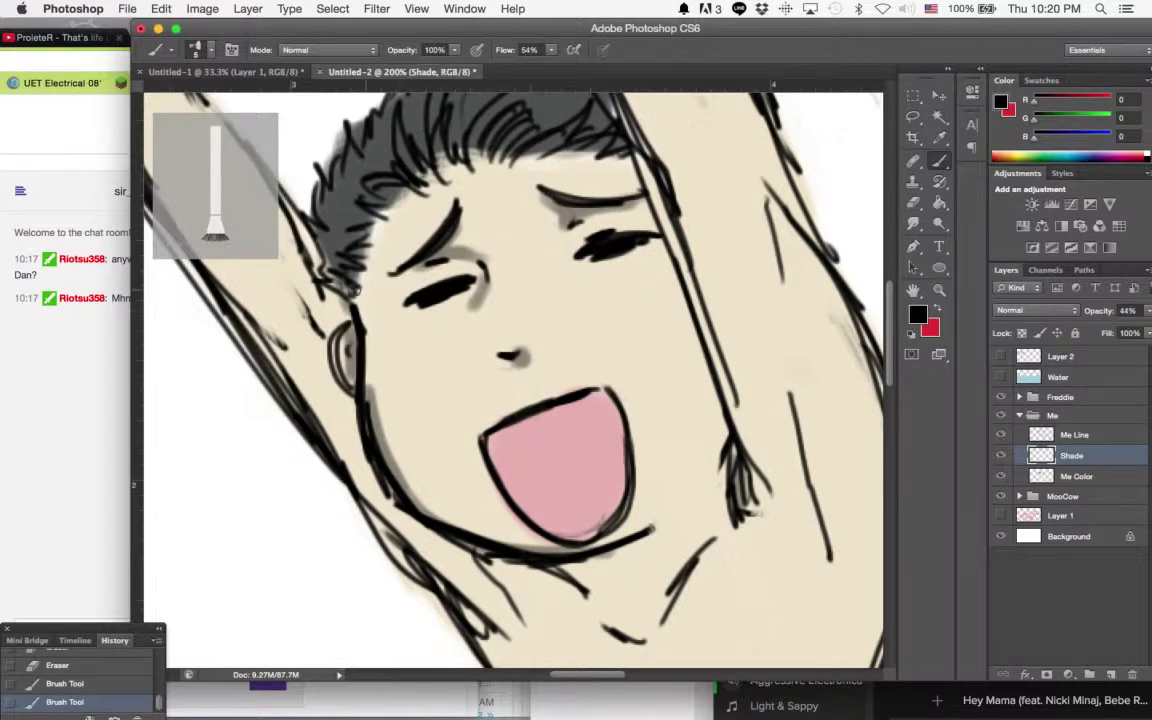
{"action": "mouse_move", "coordinate": [328, 285]}
{"action": "left_mouse_down"}
{"action": "mouse_move", "coordinate": [346, 320]}
{"action": "mouse_move", "coordinate": [334, 305]}
{"action": "left_mouse_up"}
{"action": "left_click_drag", "start_coordinate": [312, 250], "coordinate": [334, 298]}
{"action": "mouse_move", "coordinate": [335, 340]}
{"action": "left_mouse_down"}
{"action": "mouse_move", "coordinate": [335, 315]}
{"action": "mouse_move", "coordinate": [366, 438]}
{"action": "mouse_move", "coordinate": [425, 520]}
{"action": "left_mouse_up"}
{"action": "left_click_drag", "start_coordinate": [375, 468], "coordinate": [490, 557]}
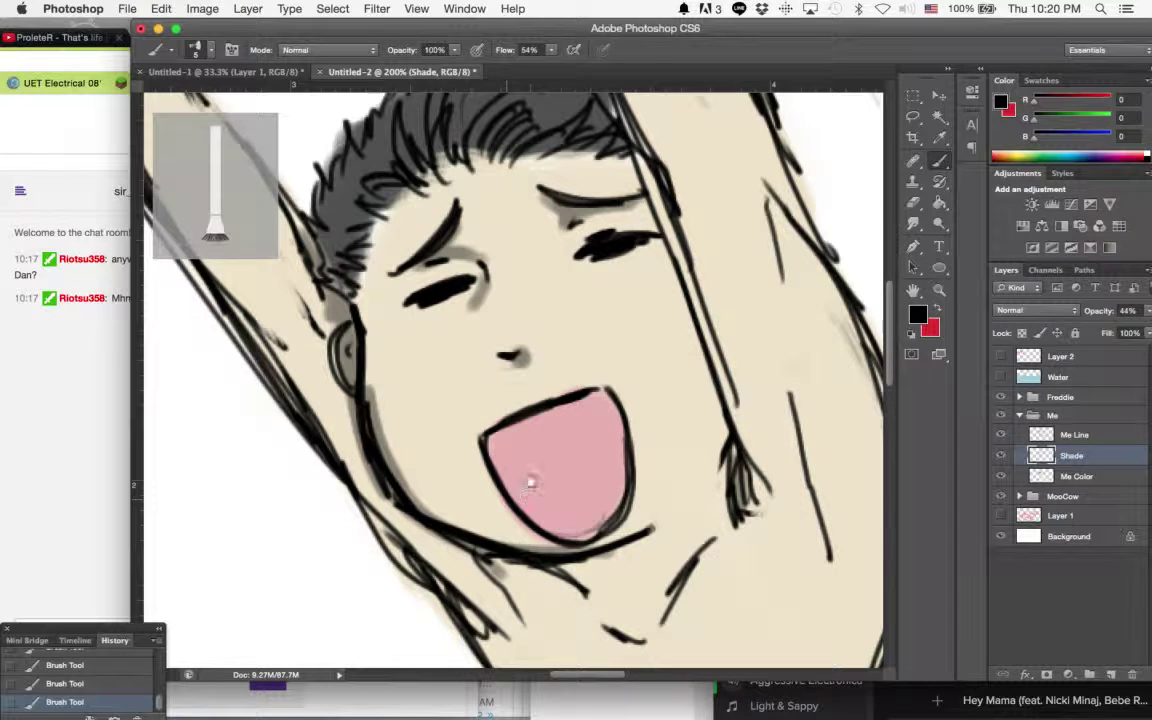
Step: Shade the neck beneath the man's chin, the armpit hair and the cheek edge bordering the raised arm
{"action": "left_click_drag", "start_coordinate": [531, 483], "coordinate": [425, 404]}
{"action": "mouse_move", "coordinate": [405, 483]}
{"action": "left_mouse_down"}
{"action": "mouse_move", "coordinate": [370, 478]}
{"action": "mouse_move", "coordinate": [500, 503]}
{"action": "mouse_move", "coordinate": [378, 484]}
{"action": "mouse_move", "coordinate": [545, 465]}
{"action": "left_mouse_up"}
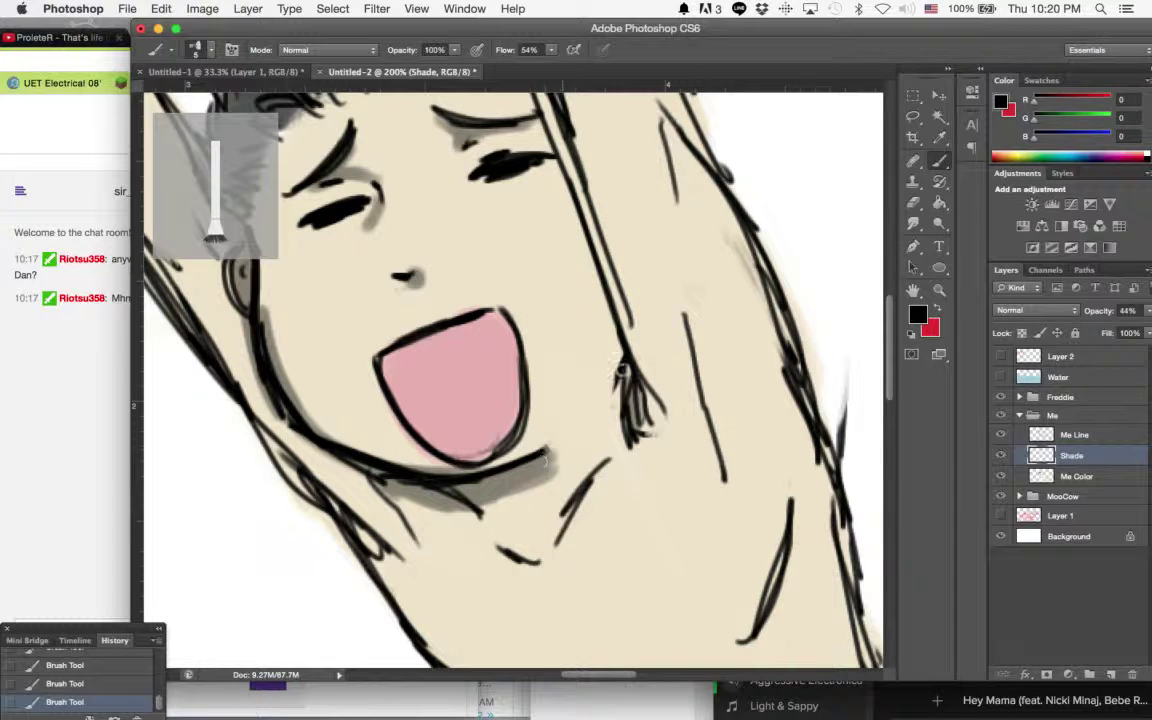
{"action": "mouse_move", "coordinate": [622, 372]}
{"action": "left_mouse_down"}
{"action": "mouse_move", "coordinate": [600, 405]}
{"action": "mouse_move", "coordinate": [621, 362]}
{"action": "left_mouse_up"}
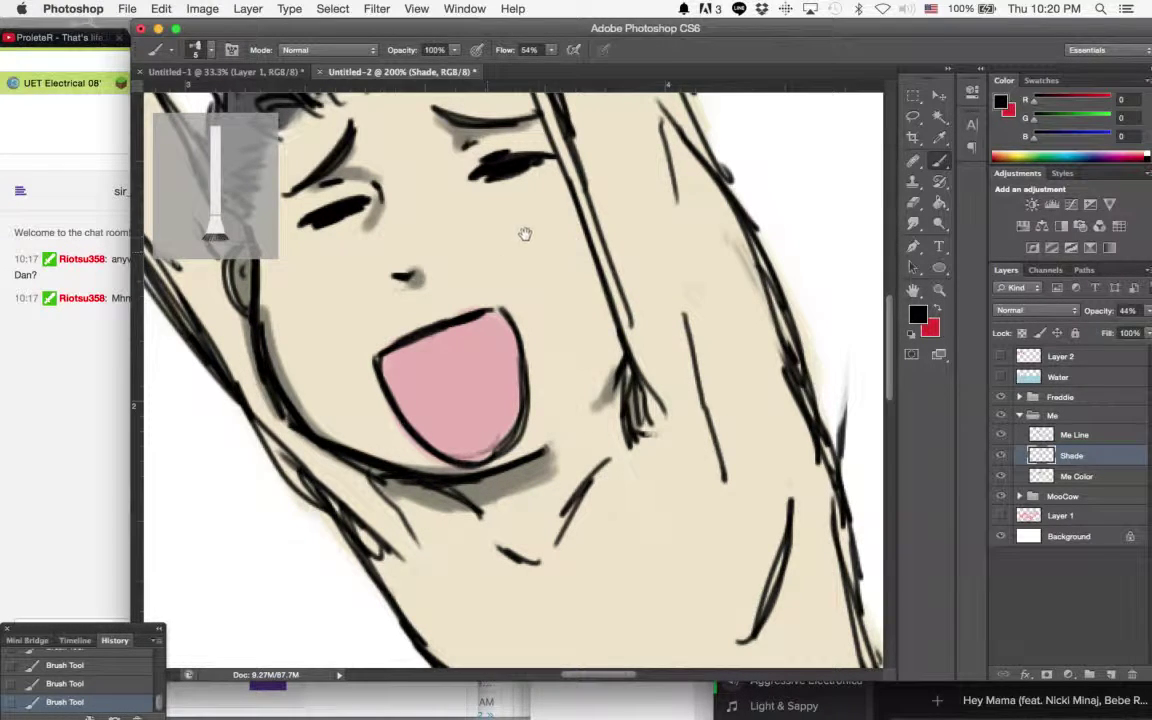
{"action": "mouse_move", "coordinate": [531, 237]}
{"action": "left_mouse_down"}
{"action": "mouse_move", "coordinate": [530, 350]}
{"action": "mouse_move", "coordinate": [490, 345]}
{"action": "left_mouse_up"}
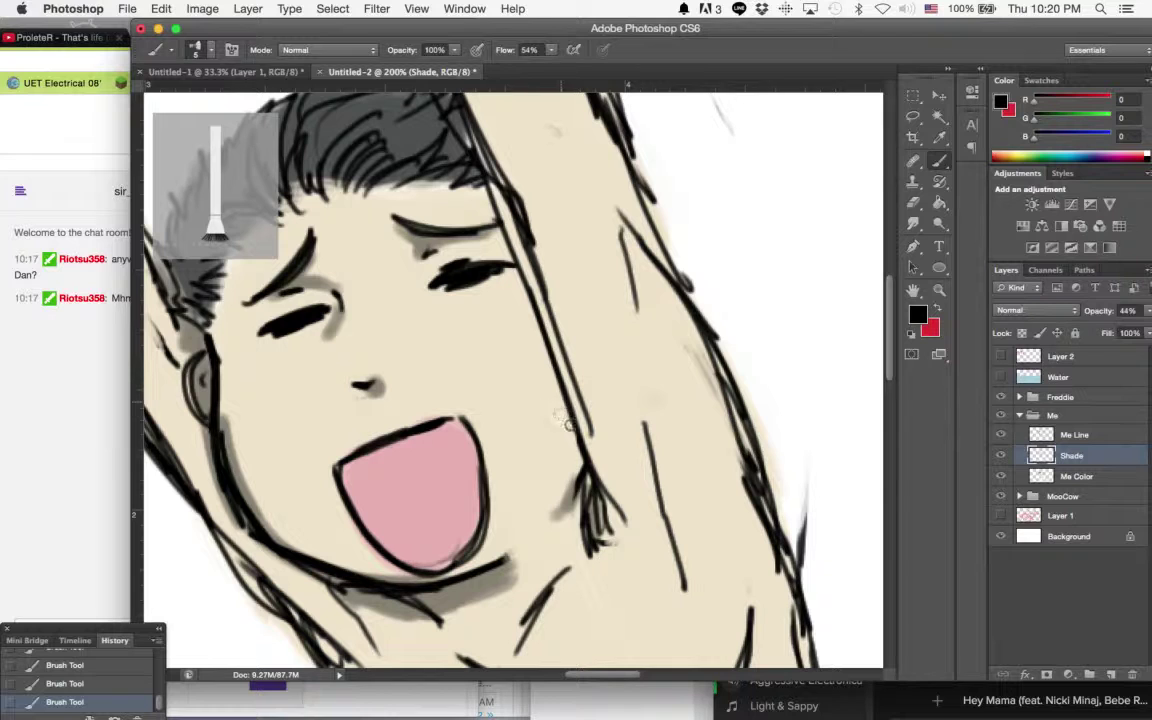
{"action": "mouse_move", "coordinate": [569, 425]}
{"action": "left_mouse_down"}
{"action": "mouse_move", "coordinate": [563, 407]}
{"action": "mouse_move", "coordinate": [573, 468]}
{"action": "mouse_move", "coordinate": [607, 513]}
{"action": "left_mouse_up"}
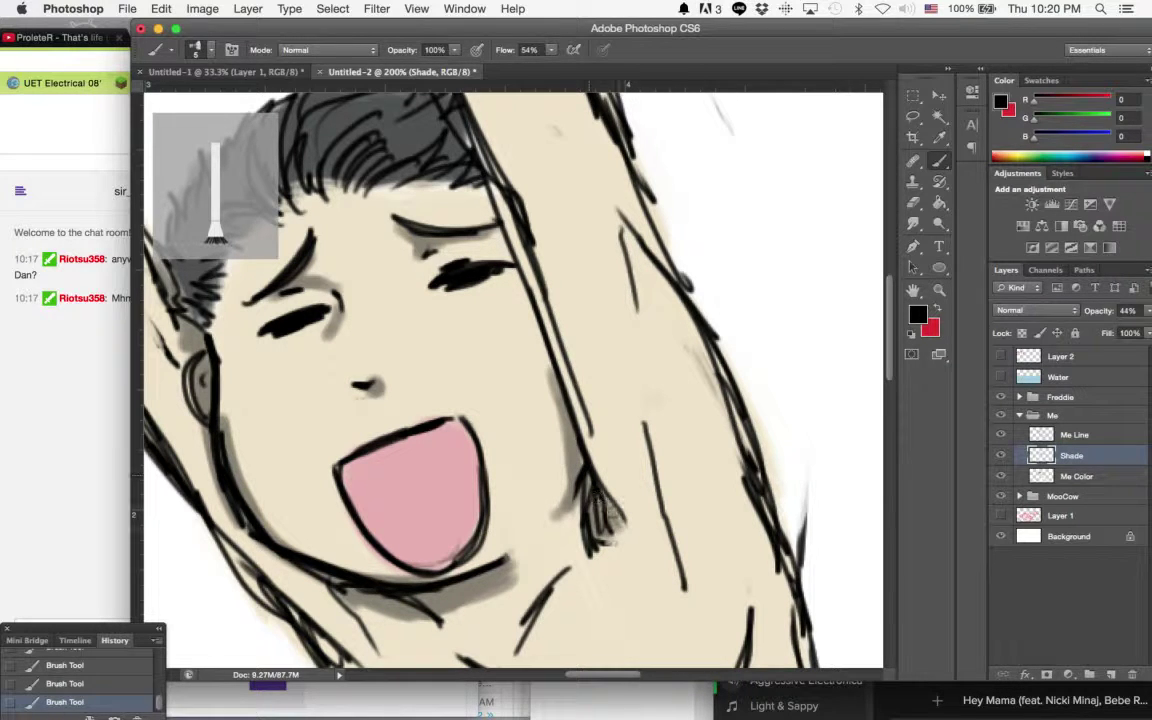
Step: Shade the inner edge of the man's other raised arm from the wrist down to the hair
{"action": "scroll", "coordinate": [645, 360], "scroll_direction": "down", "scroll_amount": 5}
{"action": "key", "text": "z"}
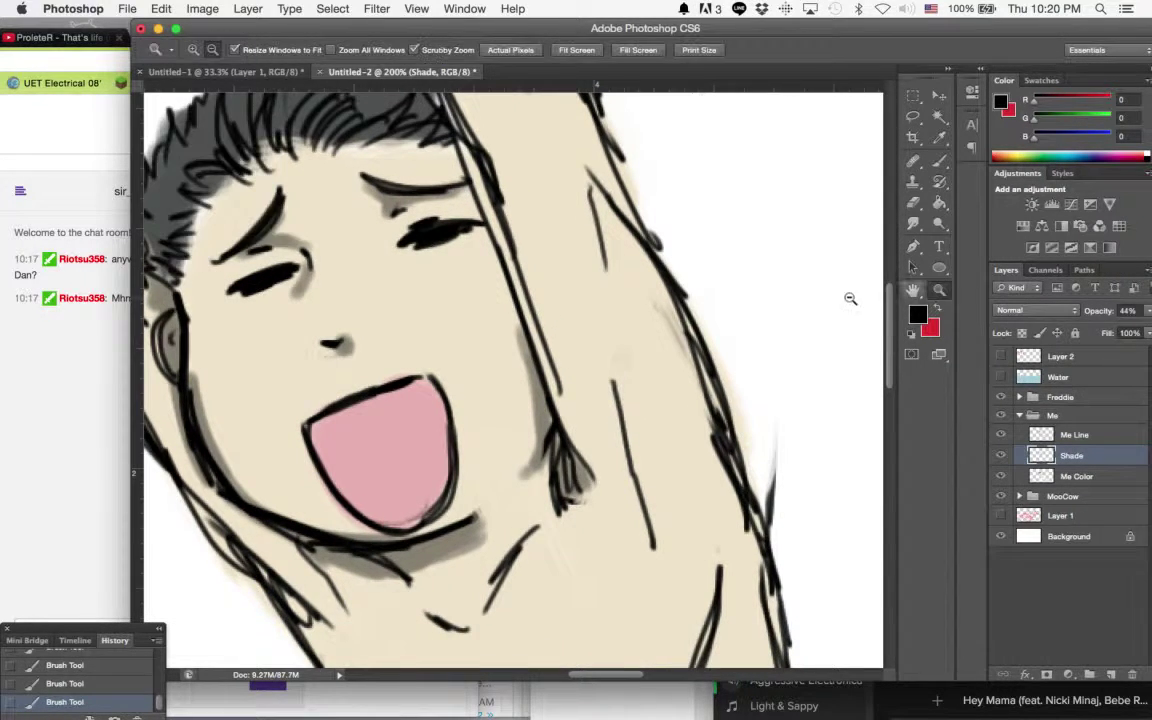
{"action": "left_click", "coordinate": [813, 286], "text": "alt"}
{"action": "left_click", "coordinate": [813, 286], "text": "alt"}
{"action": "left_click", "coordinate": [821, 289], "text": "alt"}
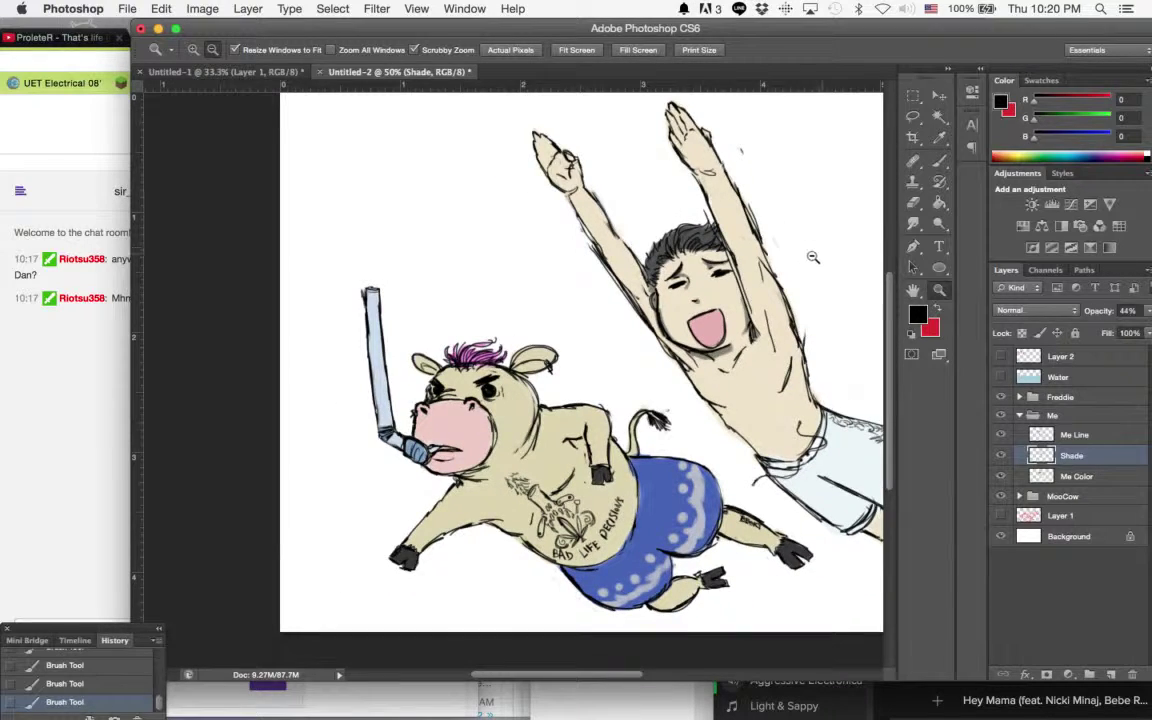
{"action": "left_click", "coordinate": [737, 234]}
{"action": "left_click", "coordinate": [737, 234]}
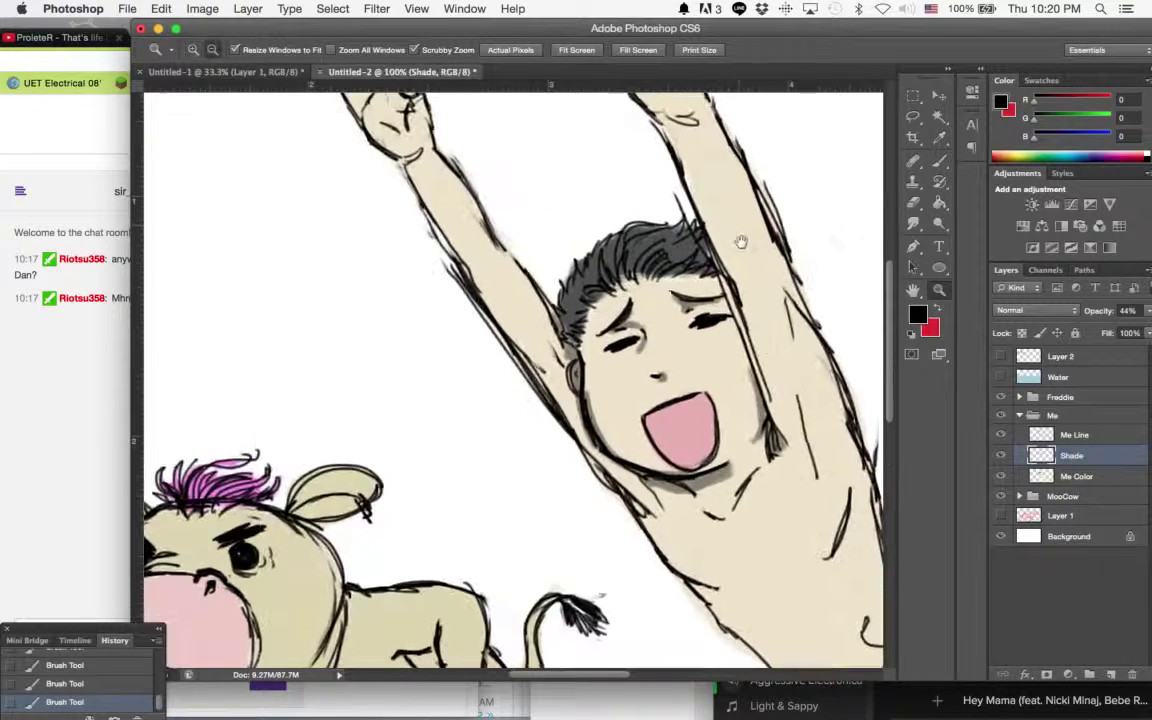
{"action": "scroll", "coordinate": [741, 242], "scroll_direction": "up", "scroll_amount": 4}
{"action": "key", "text": "b"}
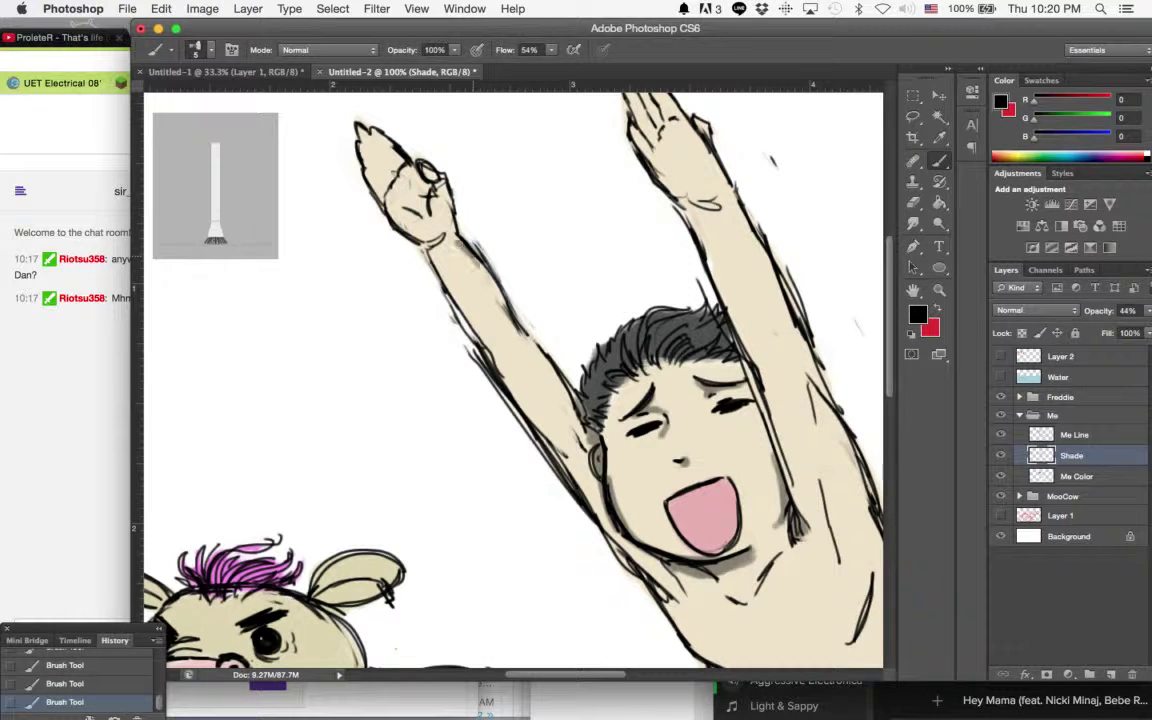
{"action": "mouse_move", "coordinate": [473, 258]}
{"action": "left_mouse_down"}
{"action": "mouse_move", "coordinate": [501, 297]}
{"action": "mouse_move", "coordinate": [485, 272]}
{"action": "left_mouse_up"}
{"action": "left_click_drag", "start_coordinate": [508, 317], "coordinate": [515, 323]}
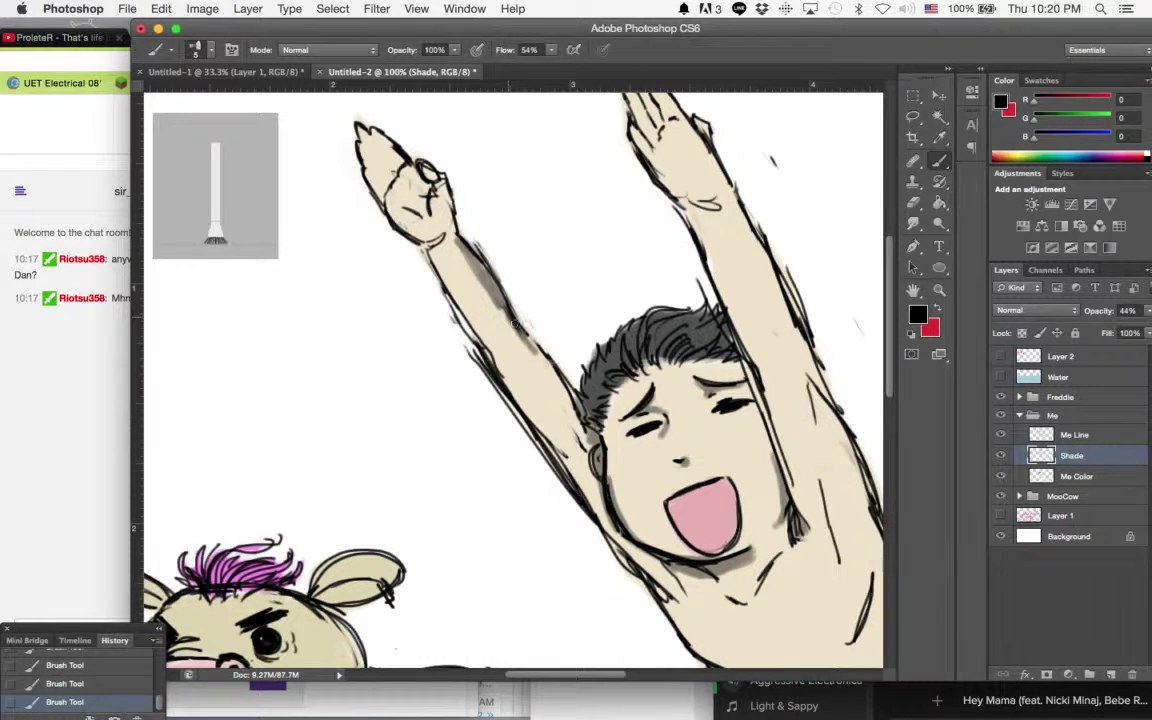
{"action": "left_click_drag", "start_coordinate": [574, 412], "coordinate": [541, 361]}
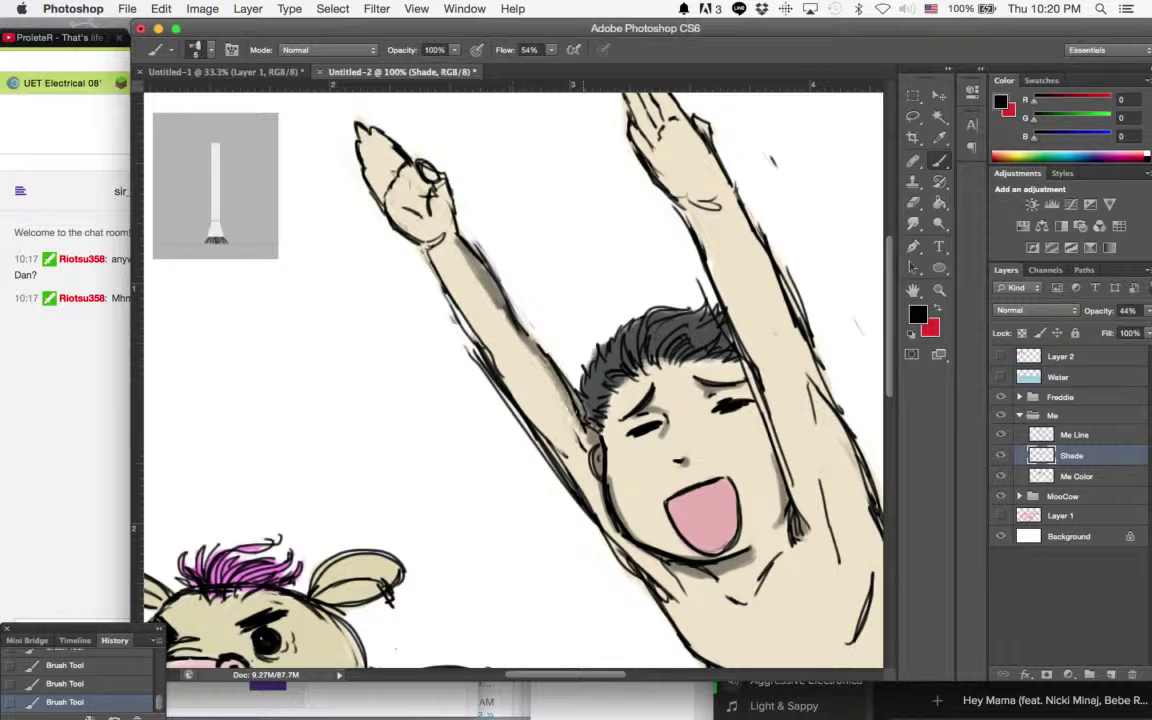